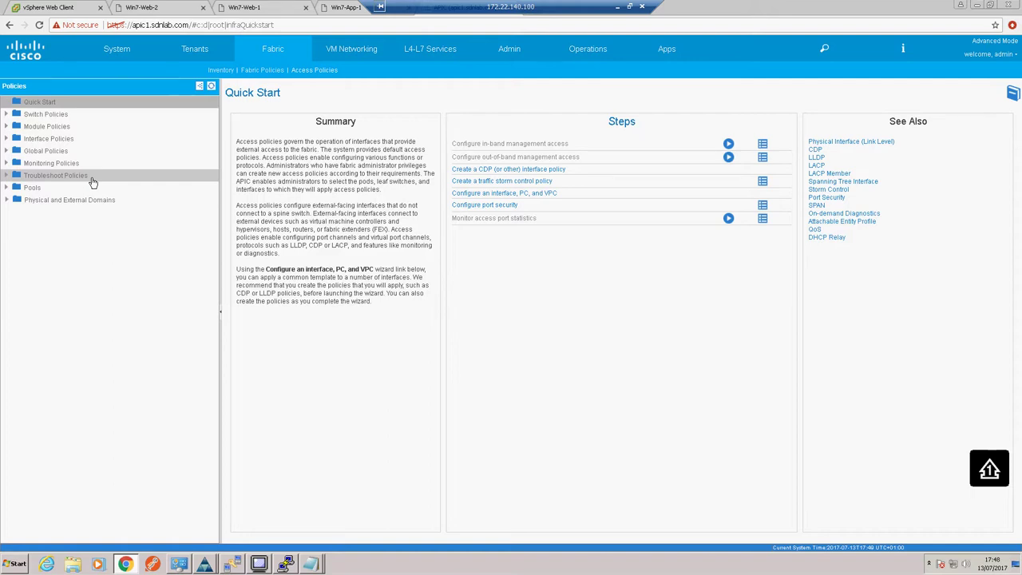
Reopen the Configure Interface, PC, and VPC wizard and open the 102,101 switch pair profile.
{"action": "left_click", "coordinate": [549, 195]}
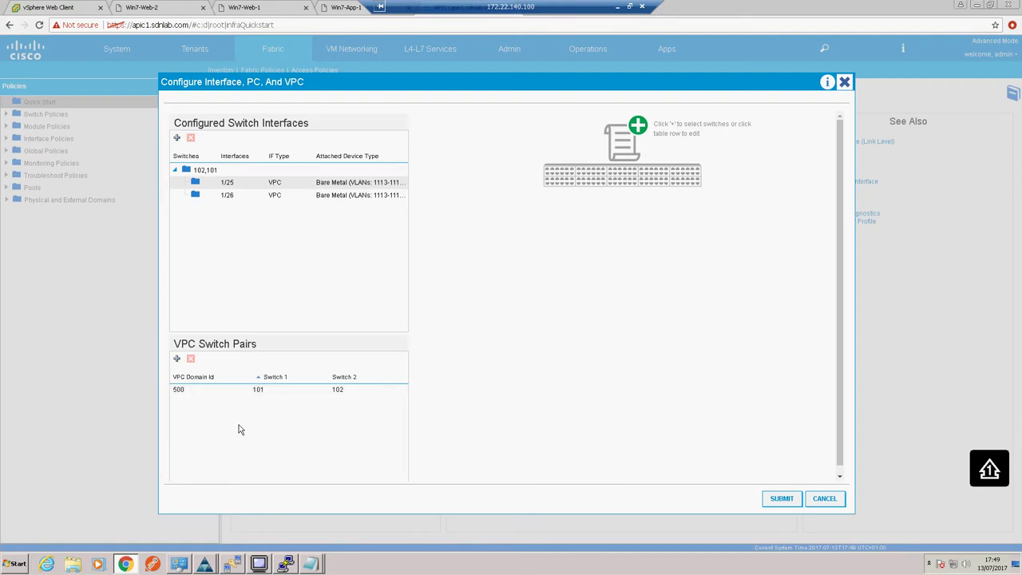
{"action": "left_click", "coordinate": [178, 361]}
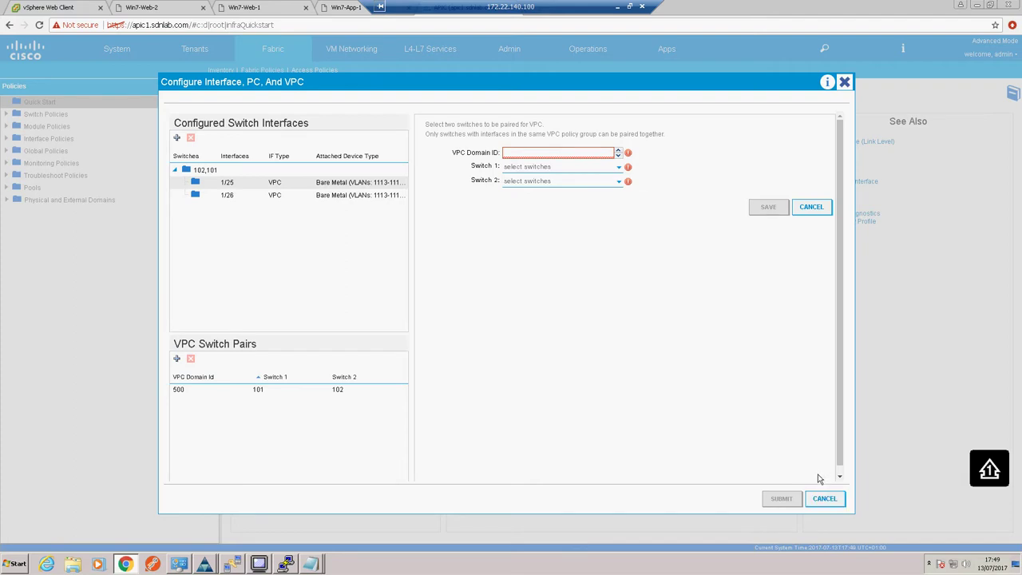
{"action": "left_click", "coordinate": [818, 494]}
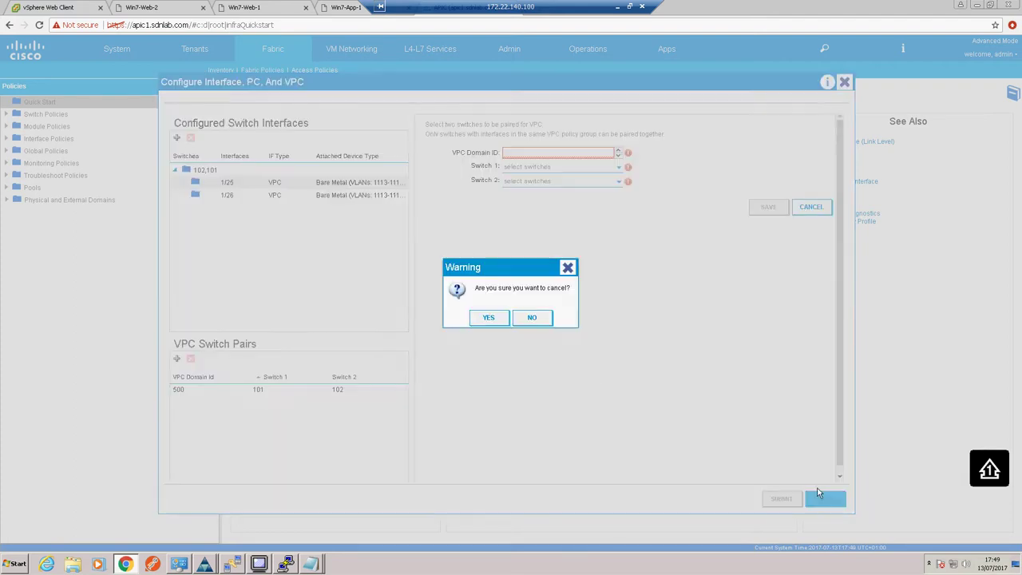
{"action": "left_click", "coordinate": [488, 318]}
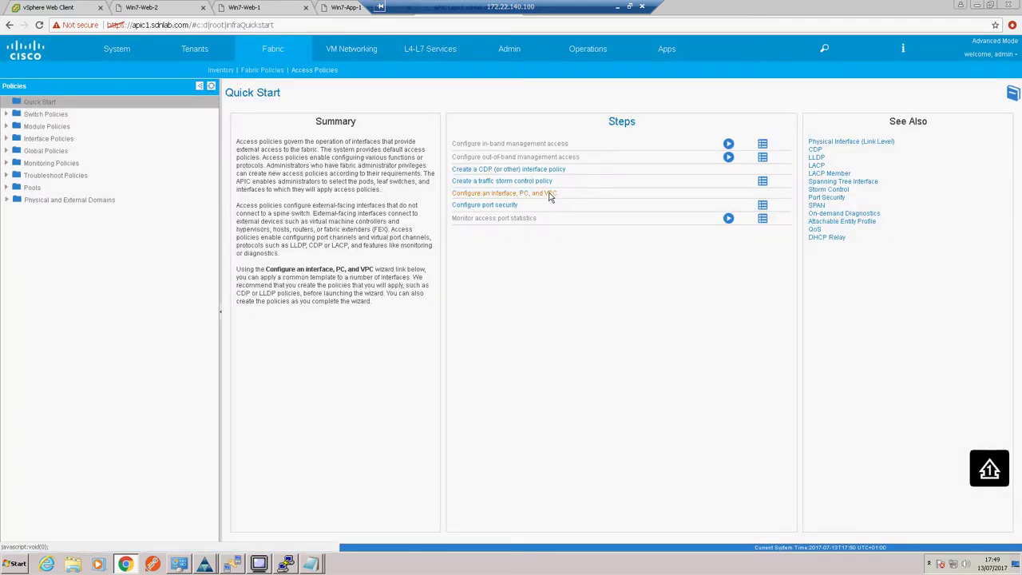
{"action": "left_click", "coordinate": [550, 193]}
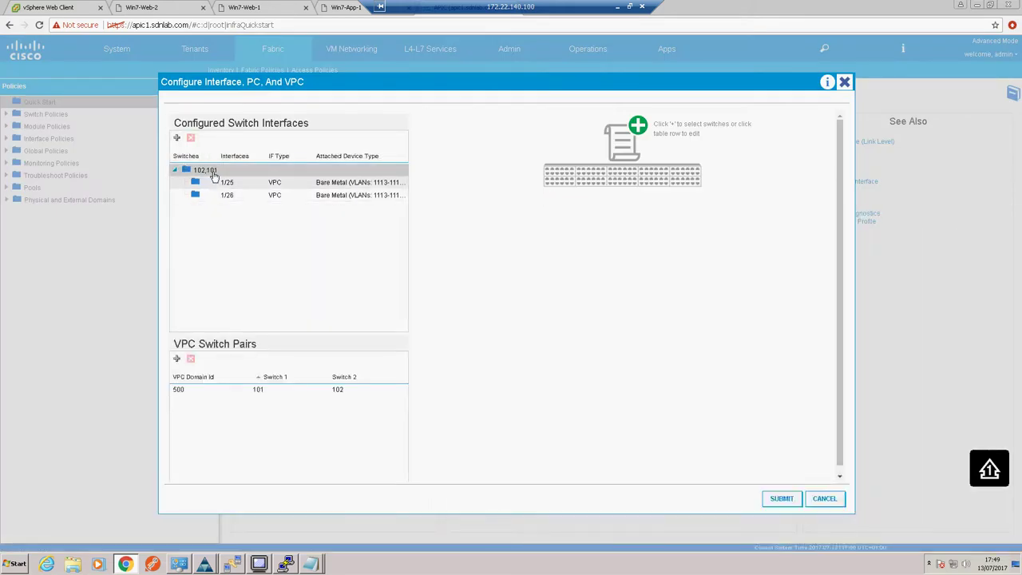
{"action": "left_click", "coordinate": [210, 174]}
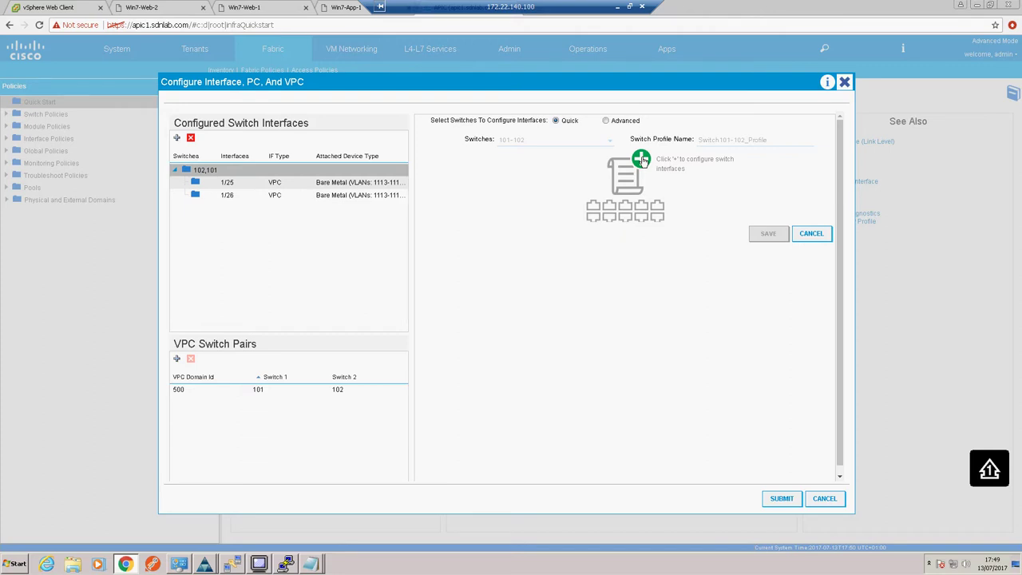
Add a VPC interface 1/1 and rename its selector to UCS-FI-A.
{"action": "left_click", "coordinate": [641, 159]}
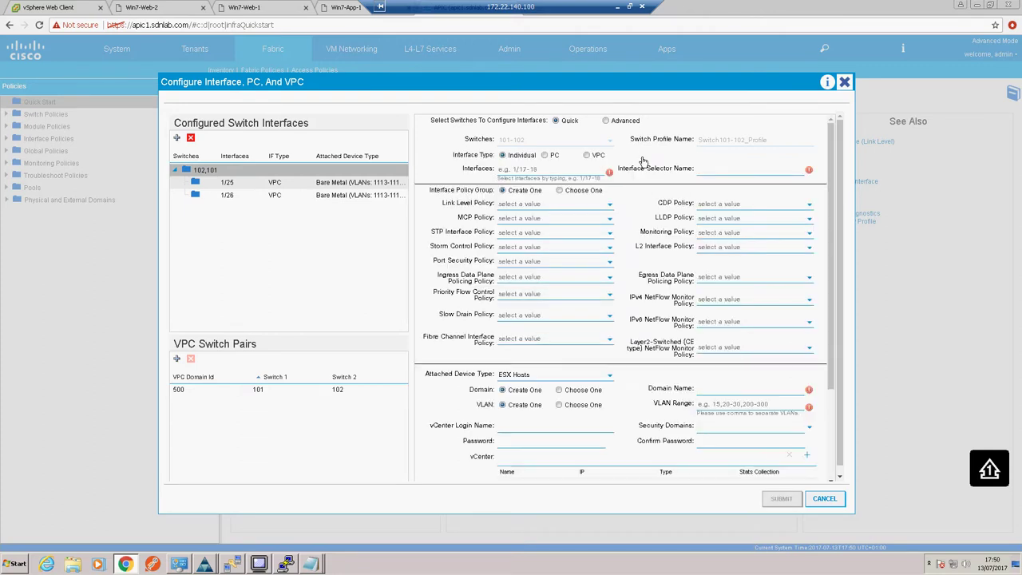
{"action": "left_click", "coordinate": [587, 155]}
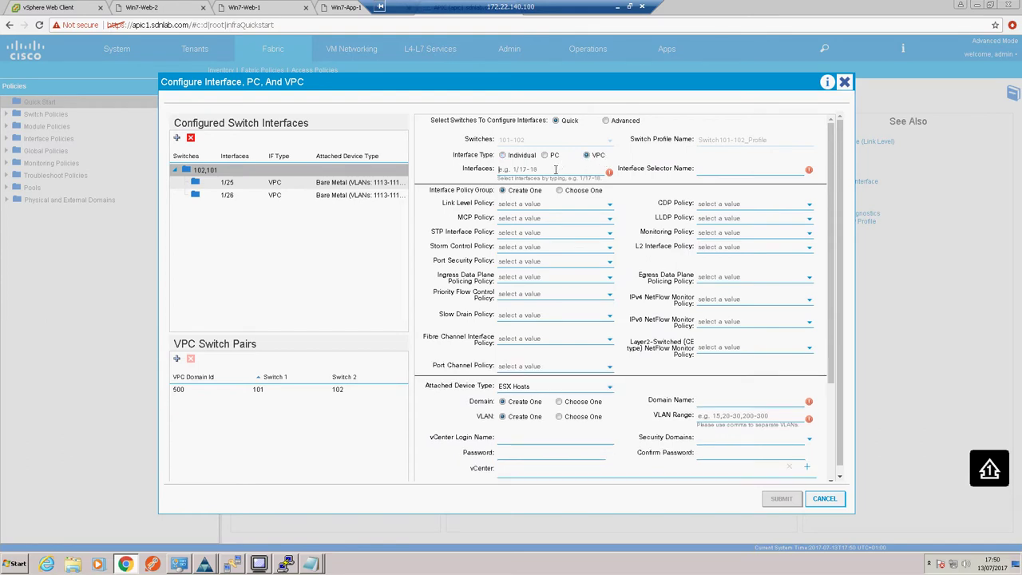
{"action": "left_click", "coordinate": [556, 170]}
{"action": "type", "text": "1/1"}
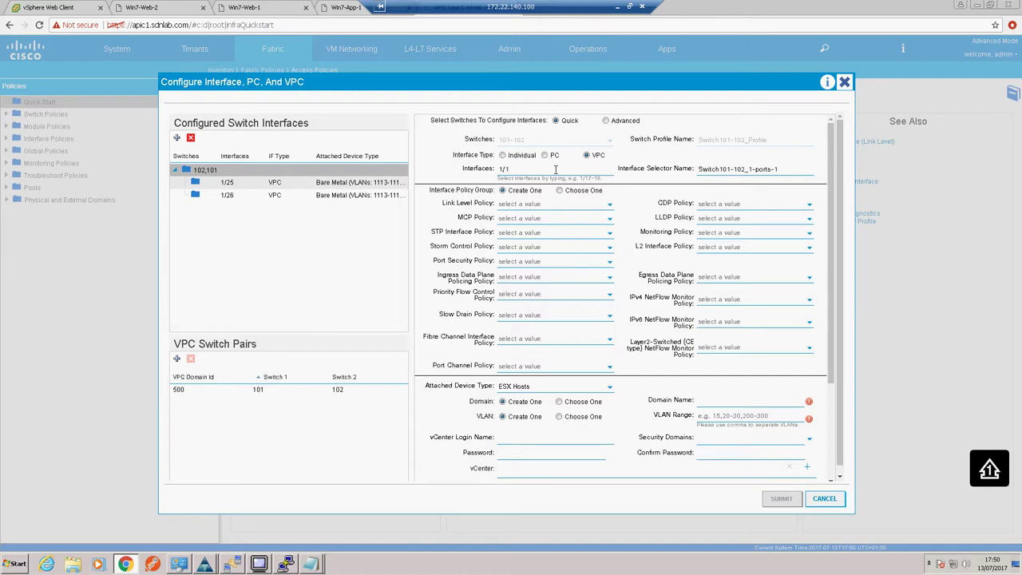
{"action": "left_click_drag", "start_coordinate": [787, 169], "coordinate": [680, 170]}
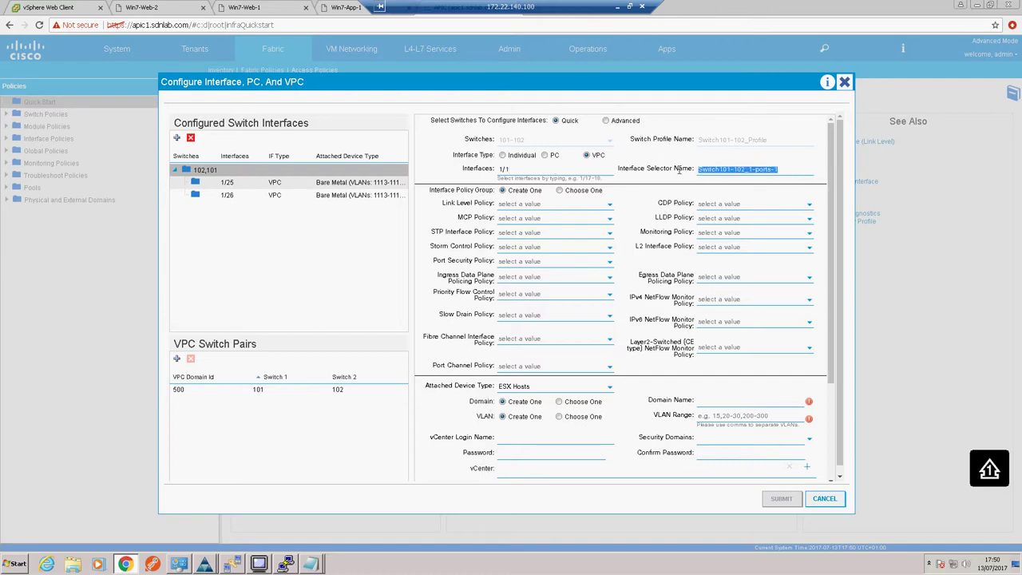
{"action": "key", "text": "BackSpace"}
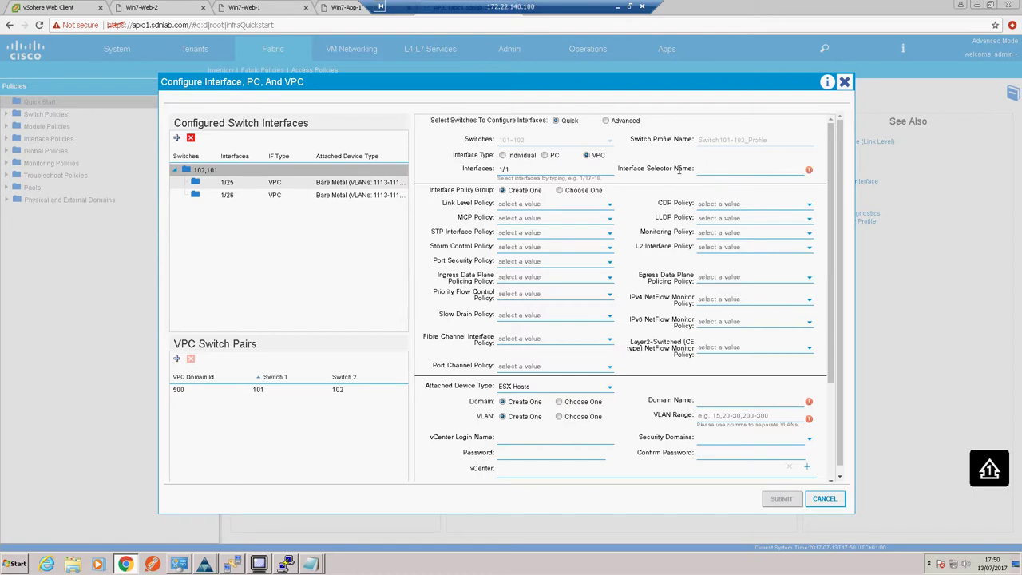
{"action": "type", "text": "UCS-FI-A"}
Set the VPC policies to CDP-Disable, LLDP-Enabled and LACP-Active port channel.
{"action": "left_click", "coordinate": [811, 207]}
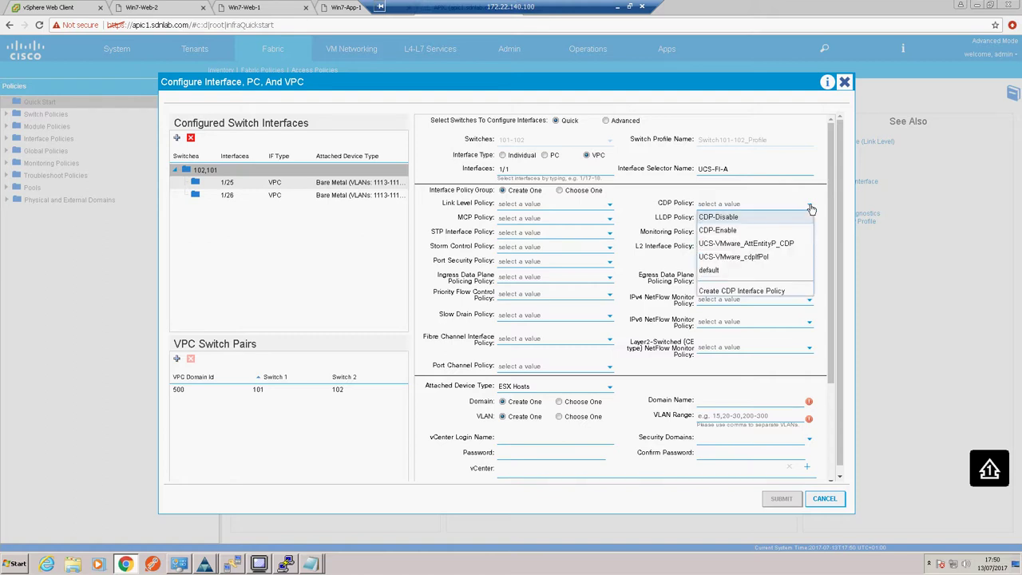
{"action": "left_click", "coordinate": [744, 218]}
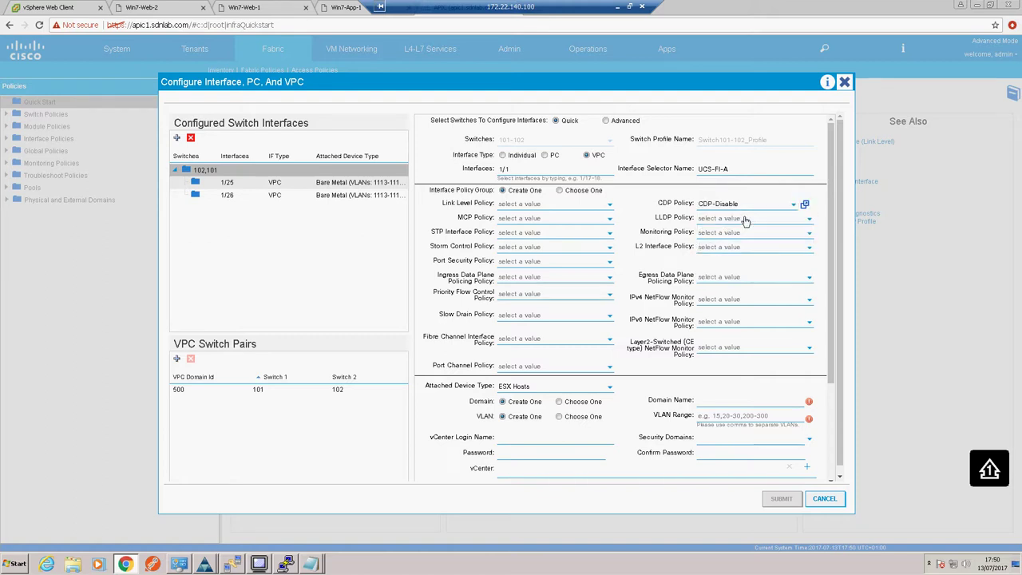
{"action": "left_click", "coordinate": [809, 219]}
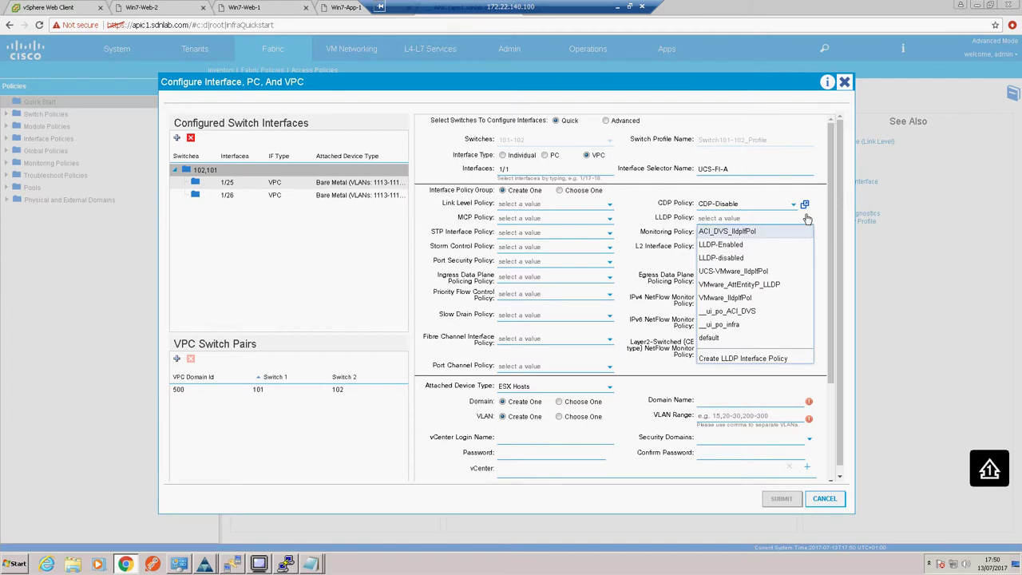
{"action": "left_click", "coordinate": [749, 245]}
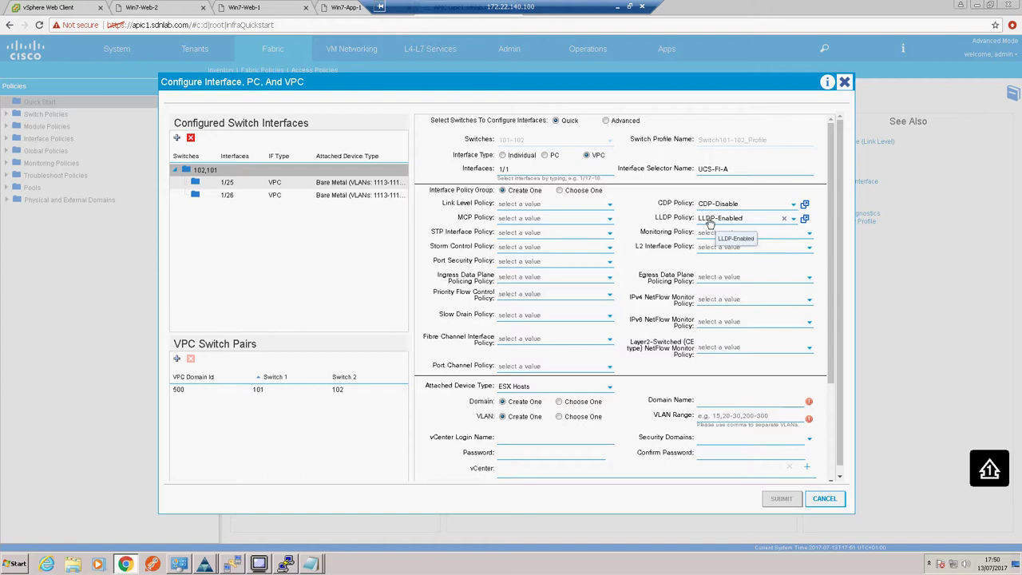
{"action": "left_click", "coordinate": [610, 369]}
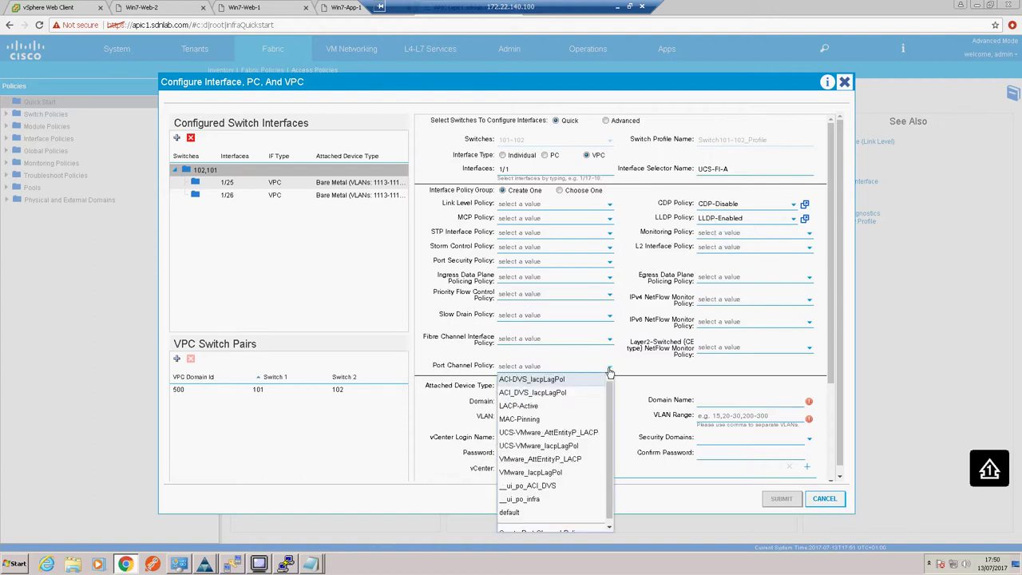
{"action": "left_click", "coordinate": [531, 408]}
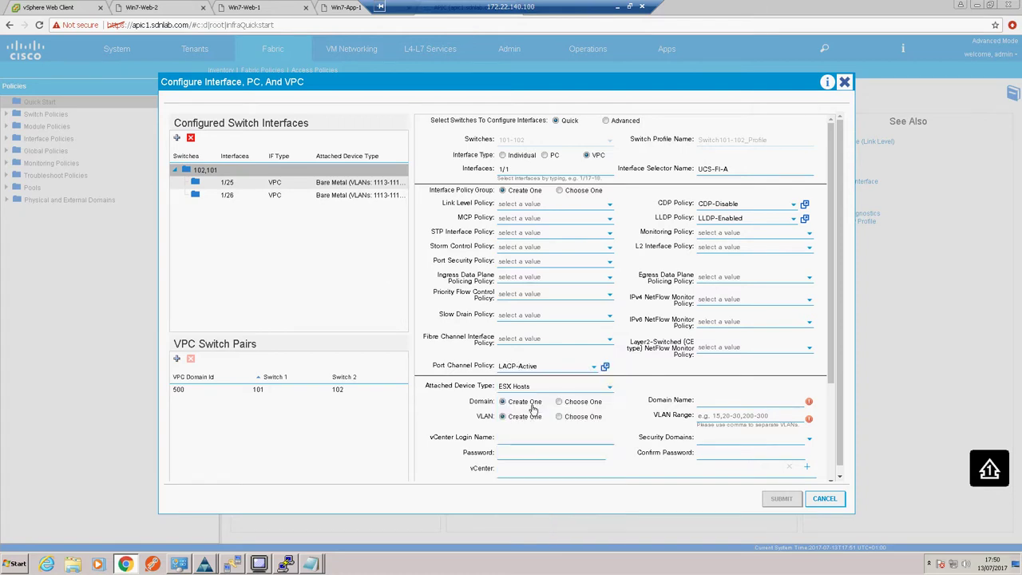
Create a new domain named UCS-VMware with VLAN range 1000-1020.
{"action": "left_click_drag", "start_coordinate": [833, 338], "coordinate": [833, 393]}
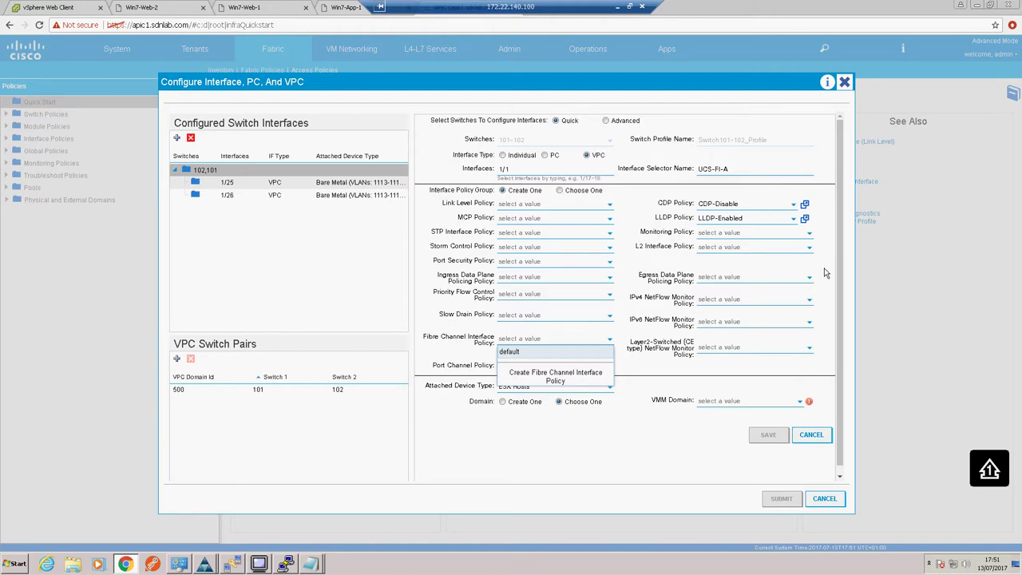
{"action": "left_click", "coordinate": [668, 450]}
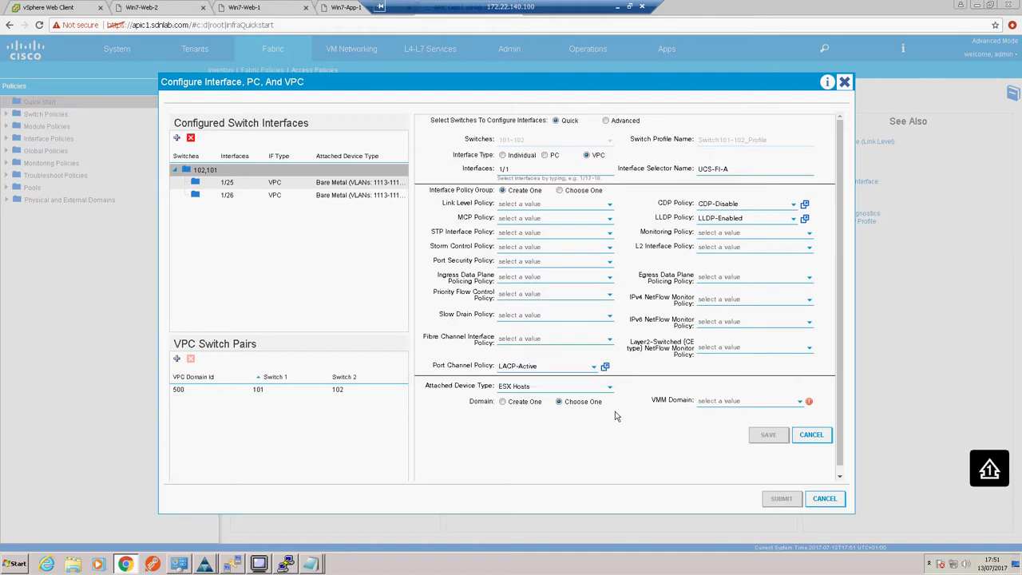
{"action": "left_click", "coordinate": [503, 402]}
{"action": "left_click", "coordinate": [728, 400]}
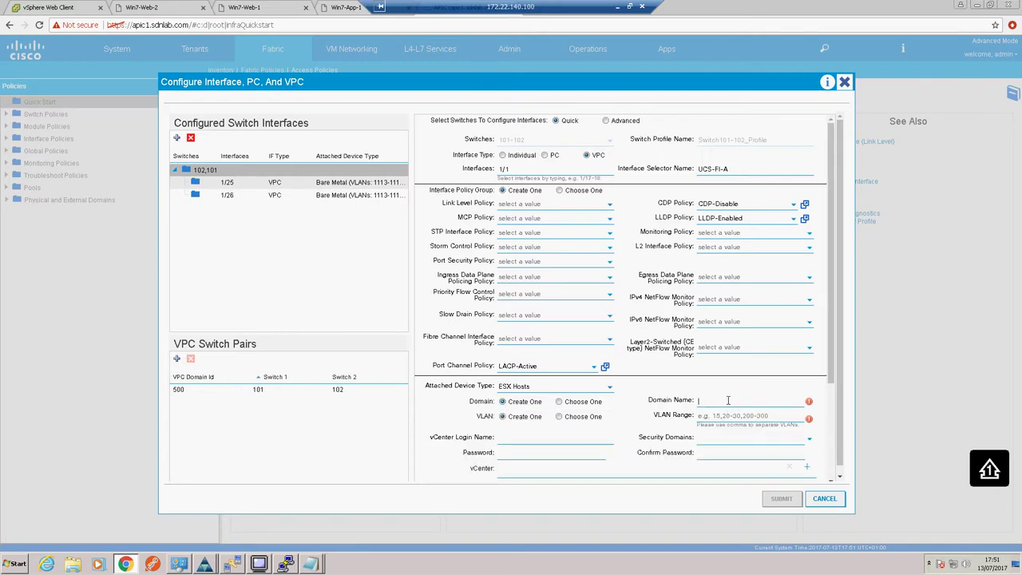
{"action": "type", "text": "UCS-"}
{"action": "type", "text": "VMware"}
{"action": "type", "text": "1000"}
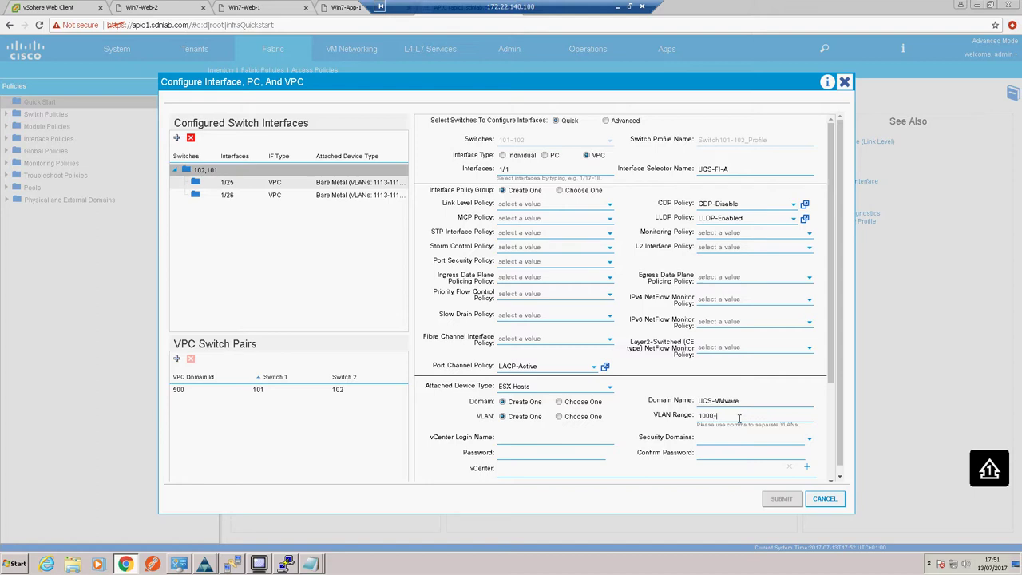
{"action": "type", "text": "-1020"}
Enter the vCenter administrator login, its password and the password confirmation.
{"action": "left_click", "coordinate": [535, 437]}
{"action": "type", "text": "admin"}
{"action": "type", "text": "is"}
{"action": "type", "text": "trat"}
{"action": "type", "text": "o"}
{"action": "type", "text": "@"}
{"action": "type", "text": "vspo"}
{"action": "type", "text": "here"}
{"action": "type", "text": ".local"}
{"action": "left_click", "coordinate": [542, 451]}
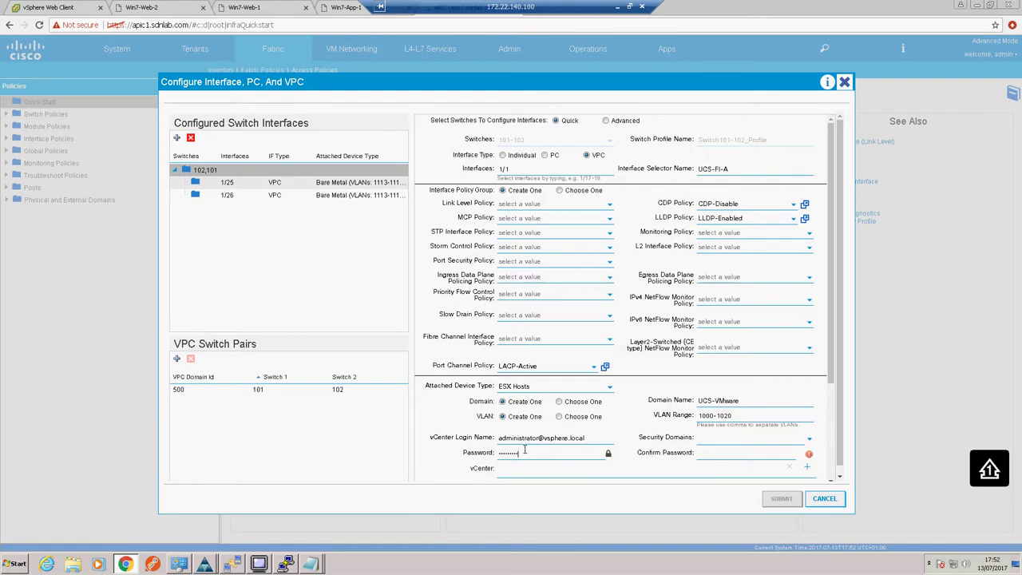
{"action": "left_click", "coordinate": [724, 459]}
Add vCenter controller 'vCenter' at 172.22.140.110 with datacenter sdnlab and save it.
{"action": "left_click", "coordinate": [808, 472]}
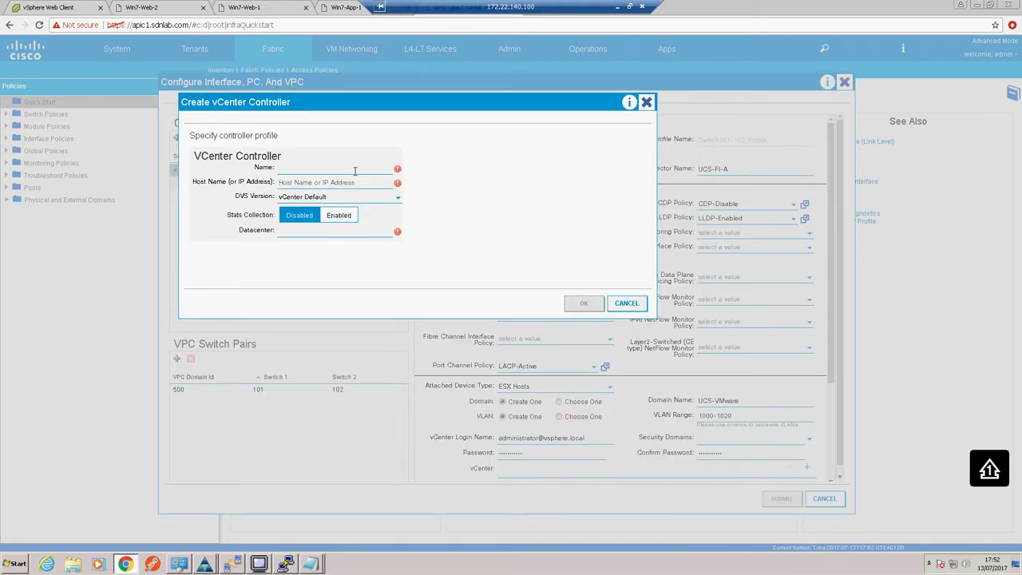
{"action": "type", "text": "vCenter"}
{"action": "type", "text": "172"}
{"action": "type", "text": ".22.140"}
{"action": "type", "text": ".110"}
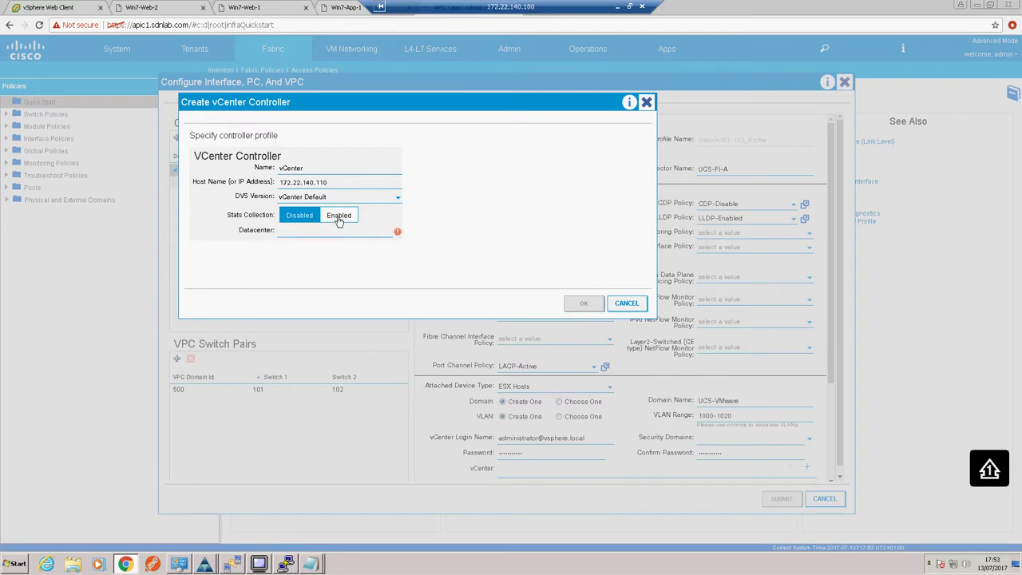
{"action": "left_click", "coordinate": [47, 8]}
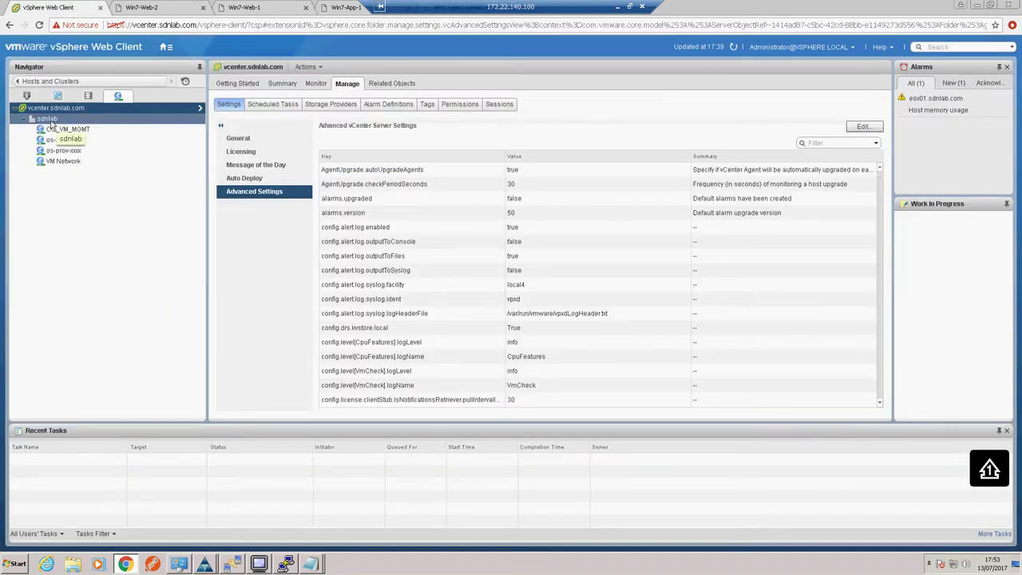
{"action": "left_click", "coordinate": [443, 9]}
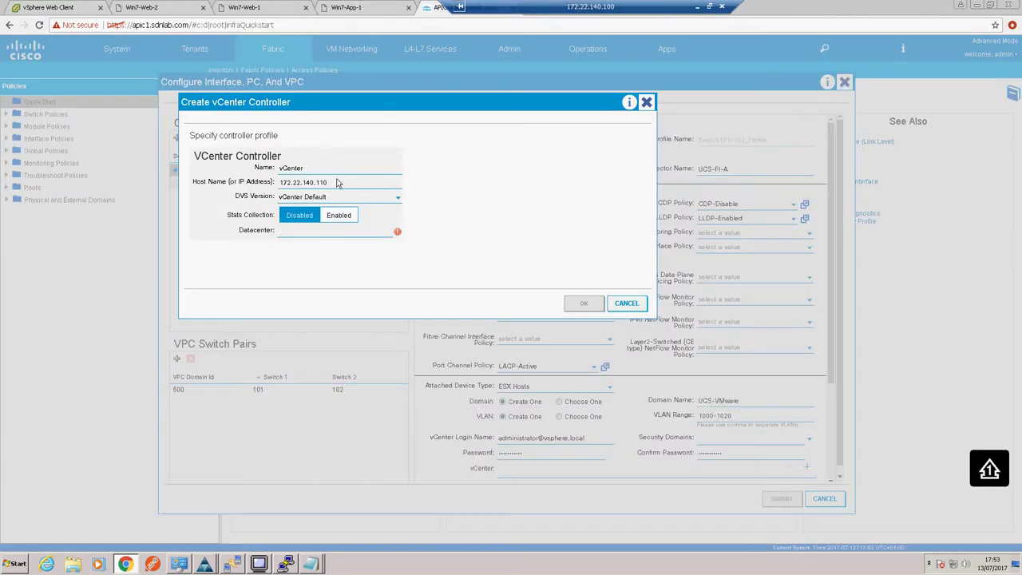
{"action": "type", "text": "sdnlab"}
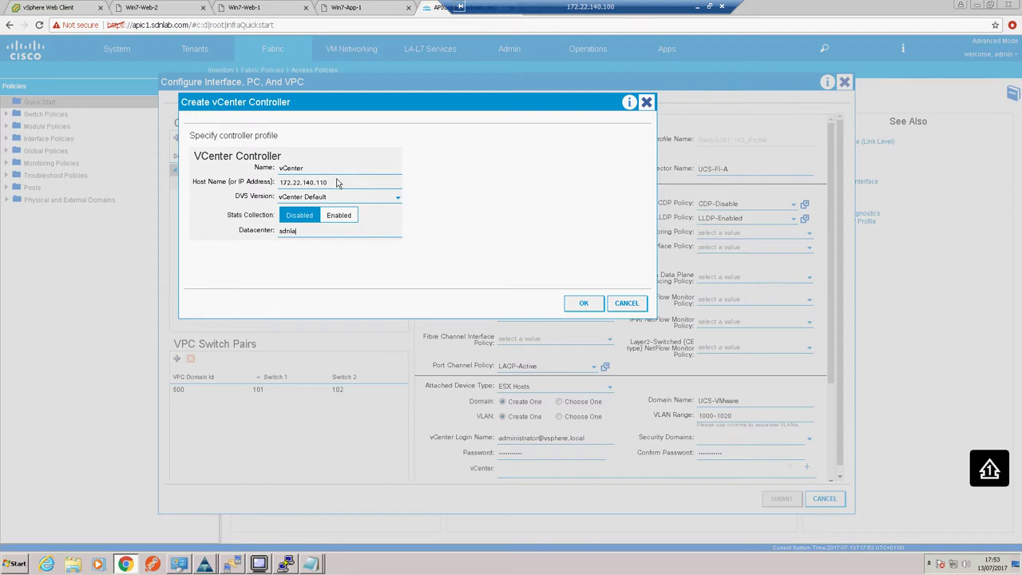
{"action": "left_click", "coordinate": [586, 304]}
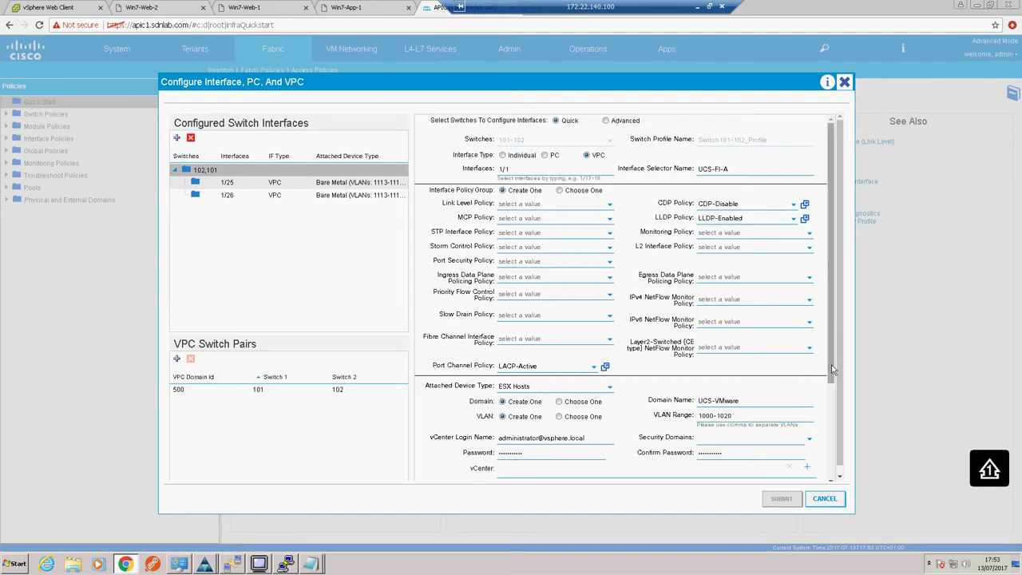
Set the ESX port channel mode to MAC Pinning+ and the vSwitch policy to CDP.
{"action": "scroll", "coordinate": [829, 371], "scroll_direction": "down", "scroll_amount": 3}
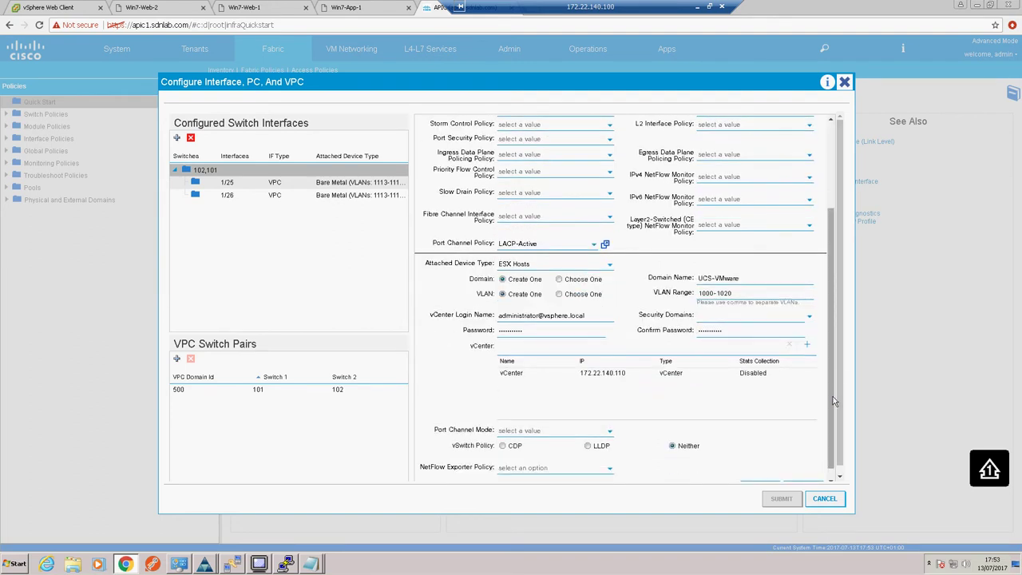
{"action": "scroll", "coordinate": [831, 402], "scroll_direction": "down", "scroll_amount": 1}
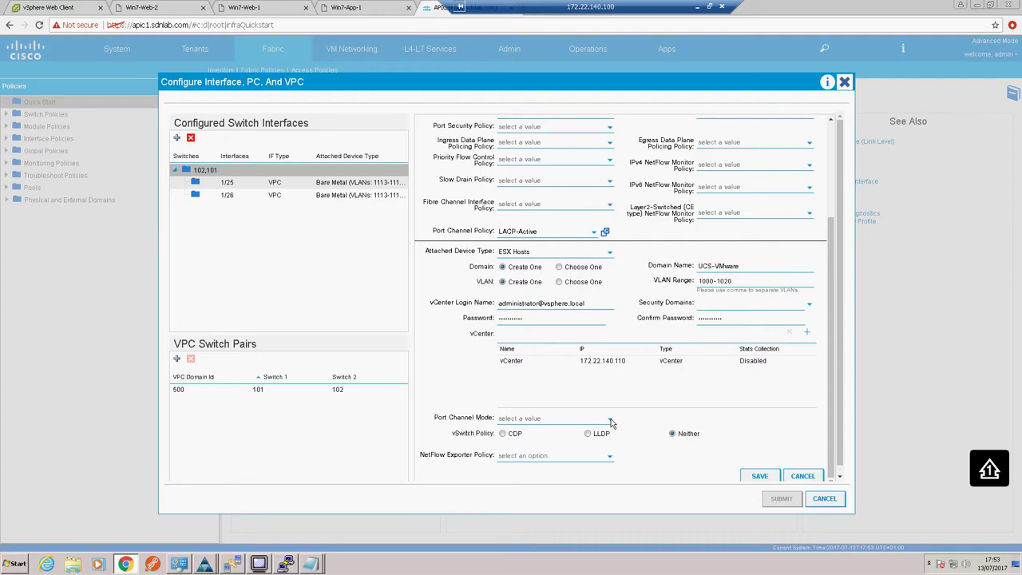
{"action": "left_click", "coordinate": [610, 421]}
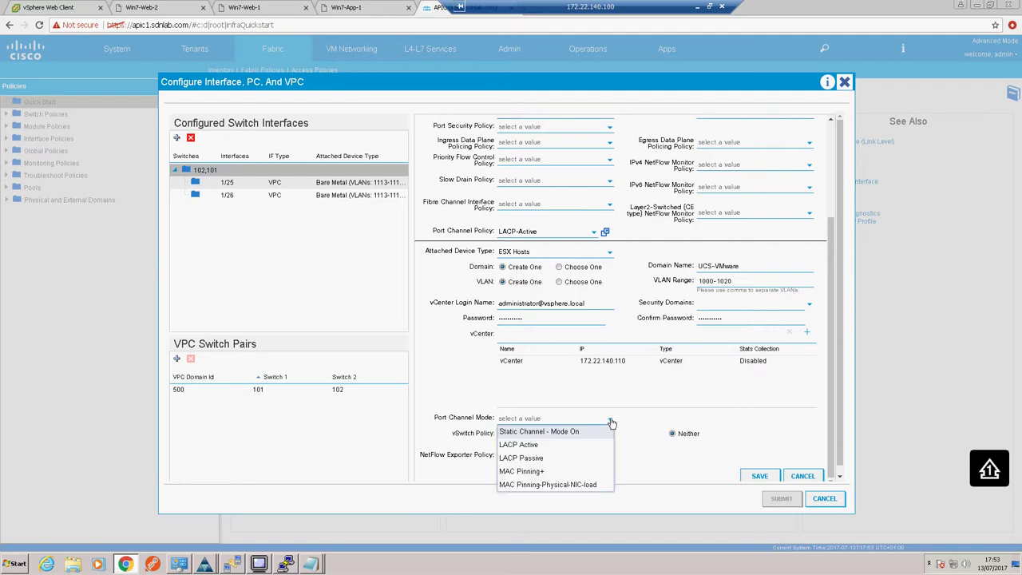
{"action": "left_click", "coordinate": [534, 472]}
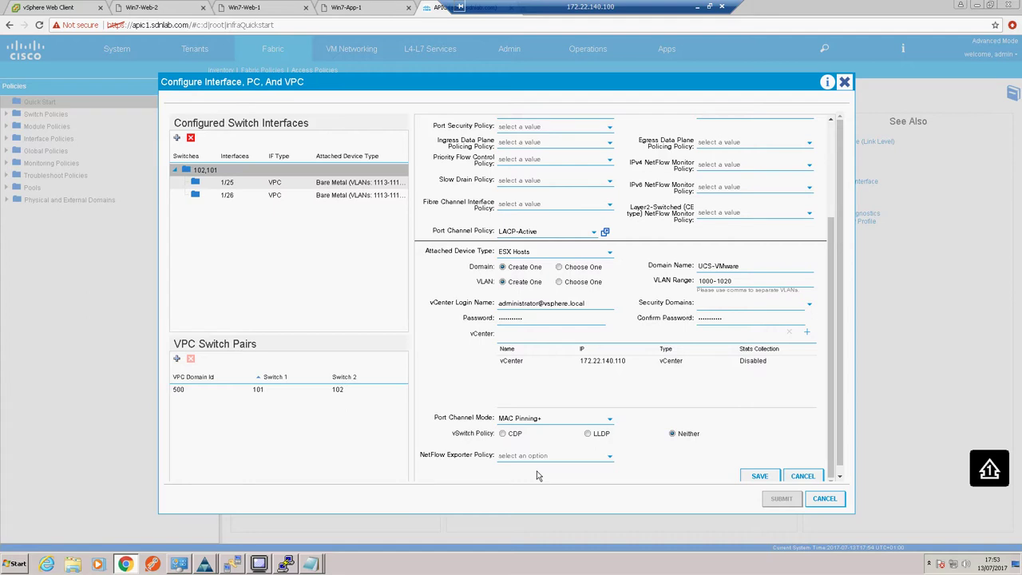
{"action": "left_click", "coordinate": [505, 435]}
Save the interface 1/1 settings and switch profile, then submit the VPC configuration.
{"action": "left_click", "coordinate": [837, 478]}
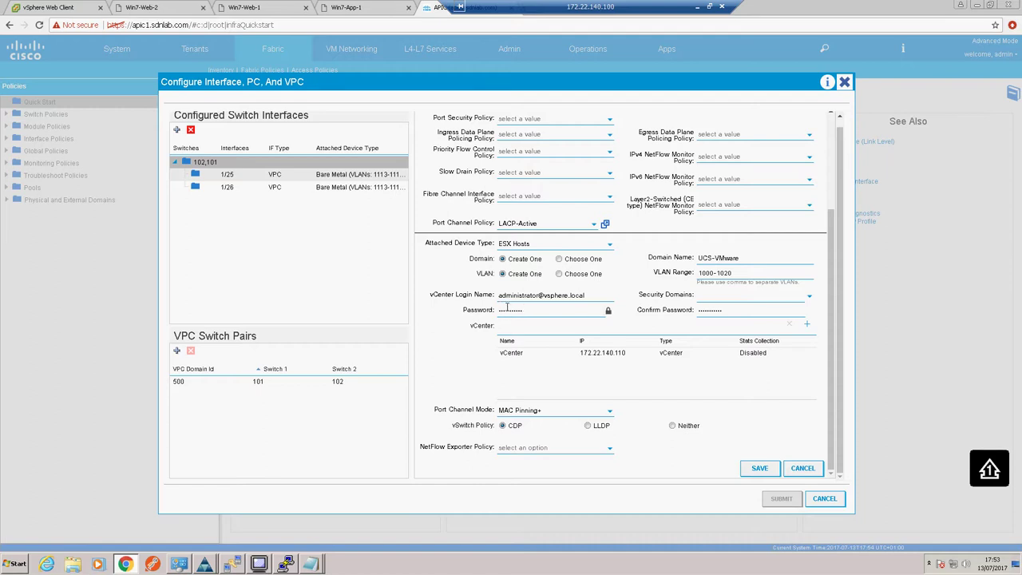
{"action": "left_click", "coordinate": [759, 469]}
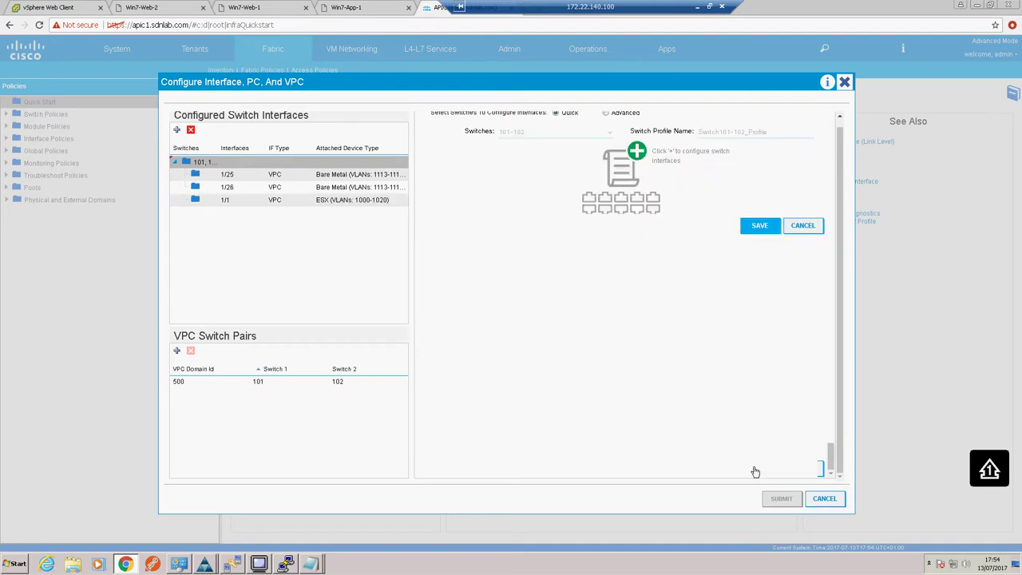
{"action": "left_click", "coordinate": [759, 229]}
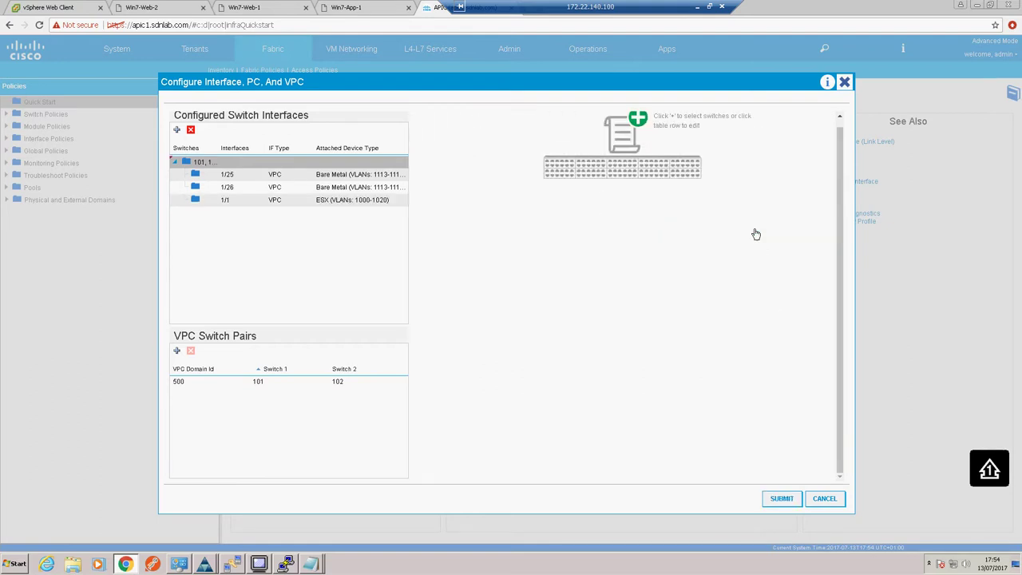
{"action": "left_click", "coordinate": [782, 498]}
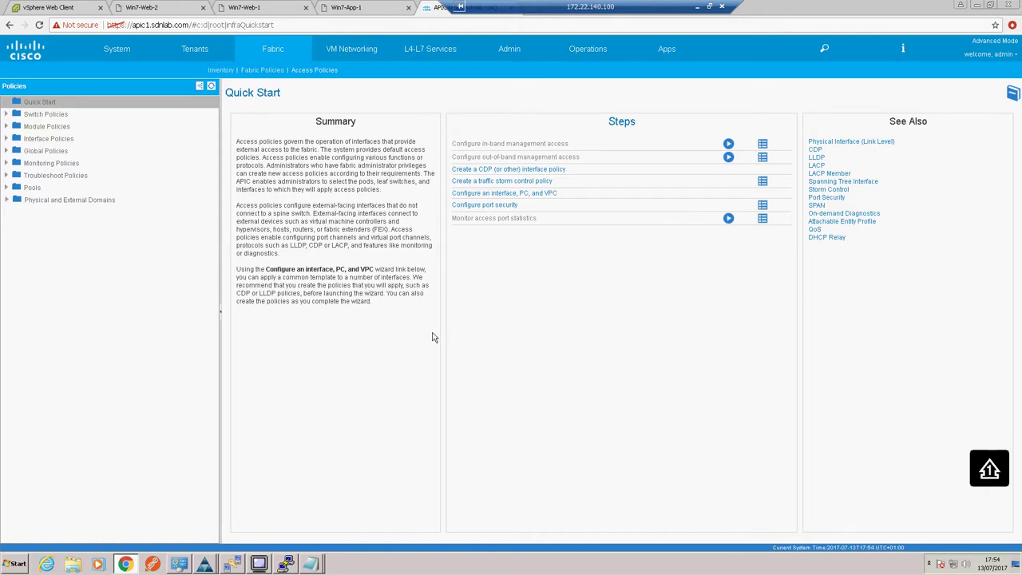
Check Fabric A's Port-Channel 1 and members Eth 2/1 and 2/2, confirming Up at 20 Gbps.
{"action": "mouse_move", "coordinate": [206, 566]}
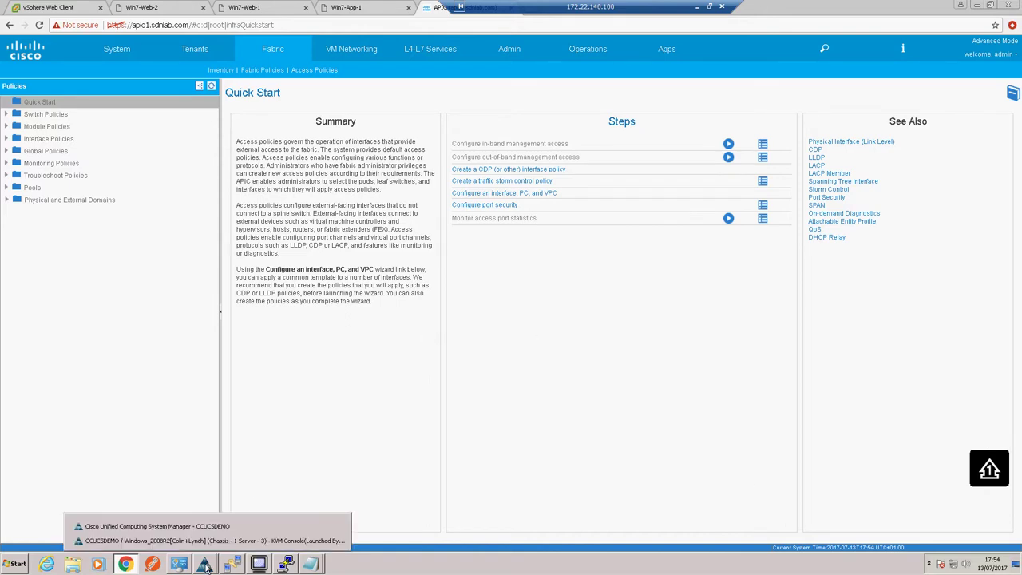
{"action": "left_click", "coordinate": [200, 527]}
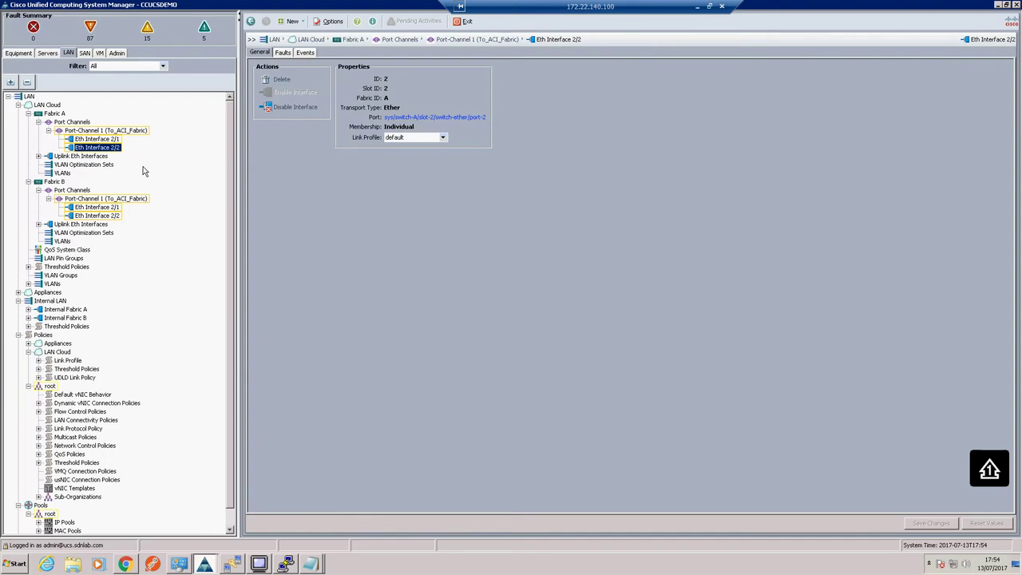
{"action": "left_click", "coordinate": [104, 132]}
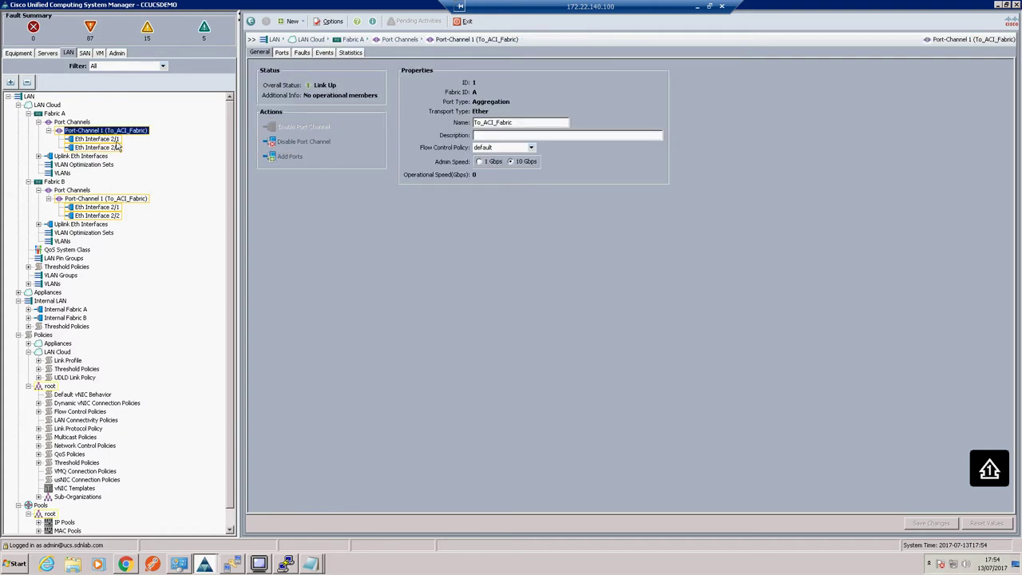
{"action": "left_click", "coordinate": [112, 140]}
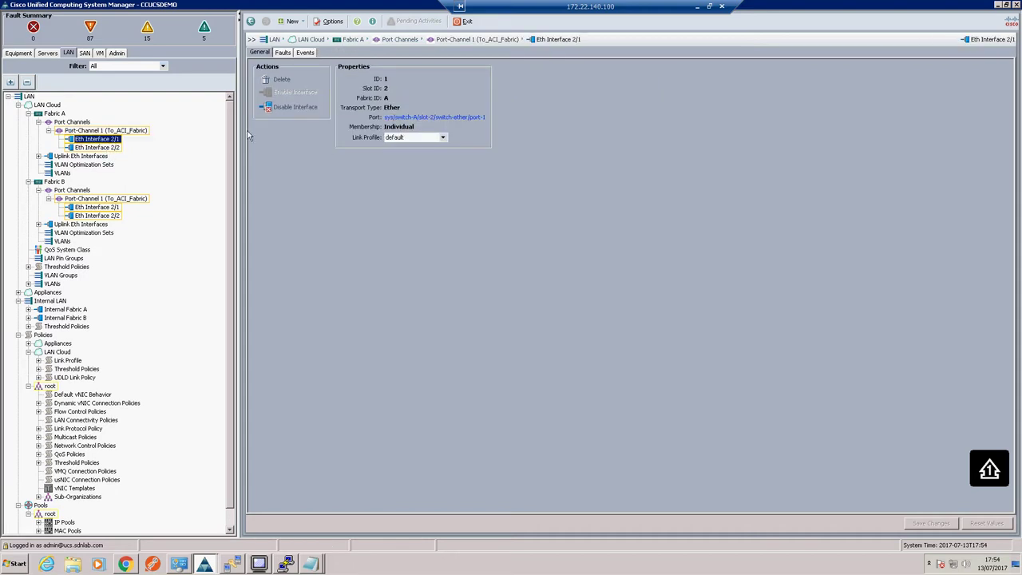
{"action": "left_click", "coordinate": [112, 149]}
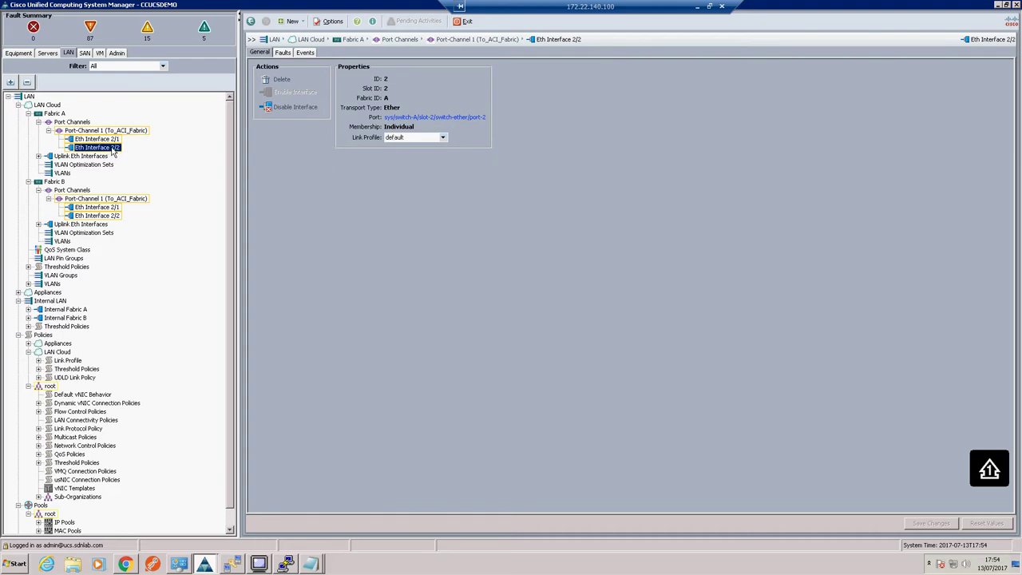
{"action": "left_click", "coordinate": [99, 132]}
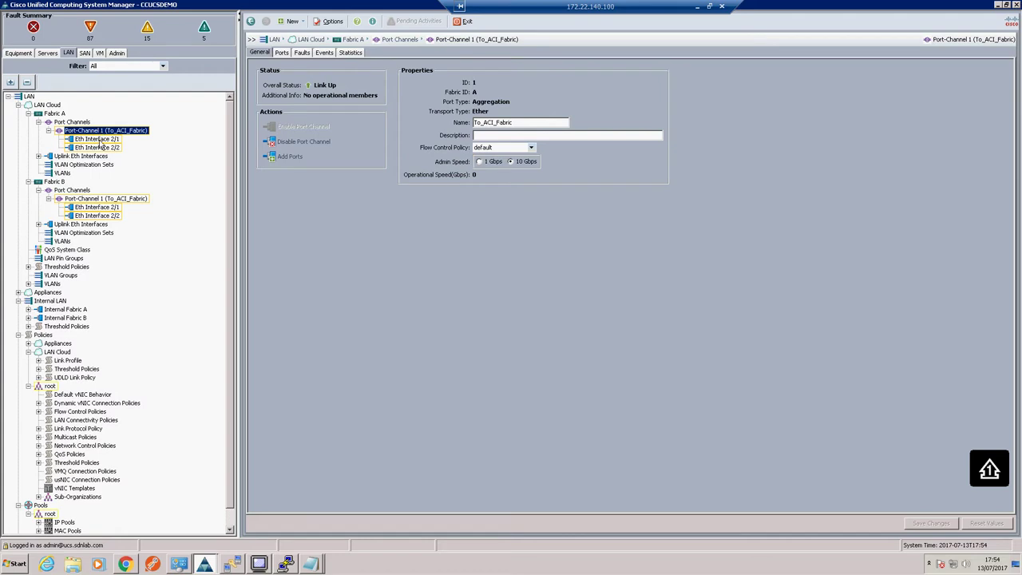
{"action": "left_click", "coordinate": [100, 140]}
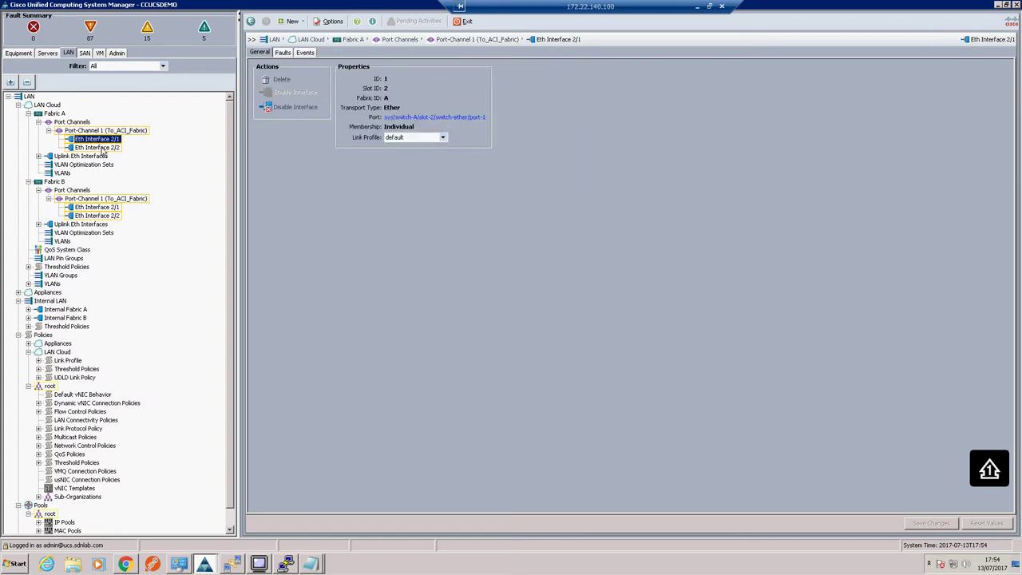
{"action": "left_click", "coordinate": [101, 149]}
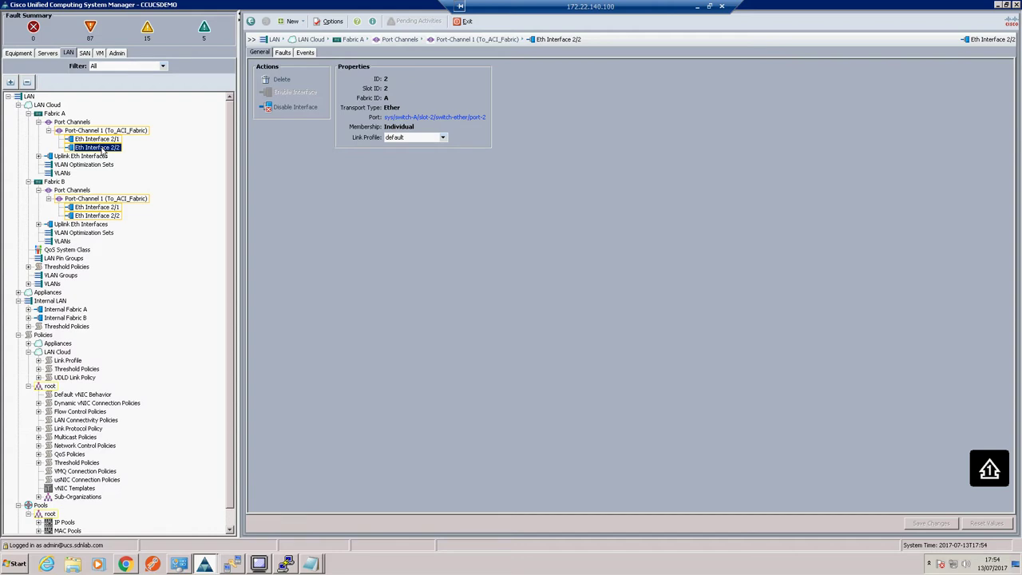
{"action": "left_click", "coordinate": [102, 140]}
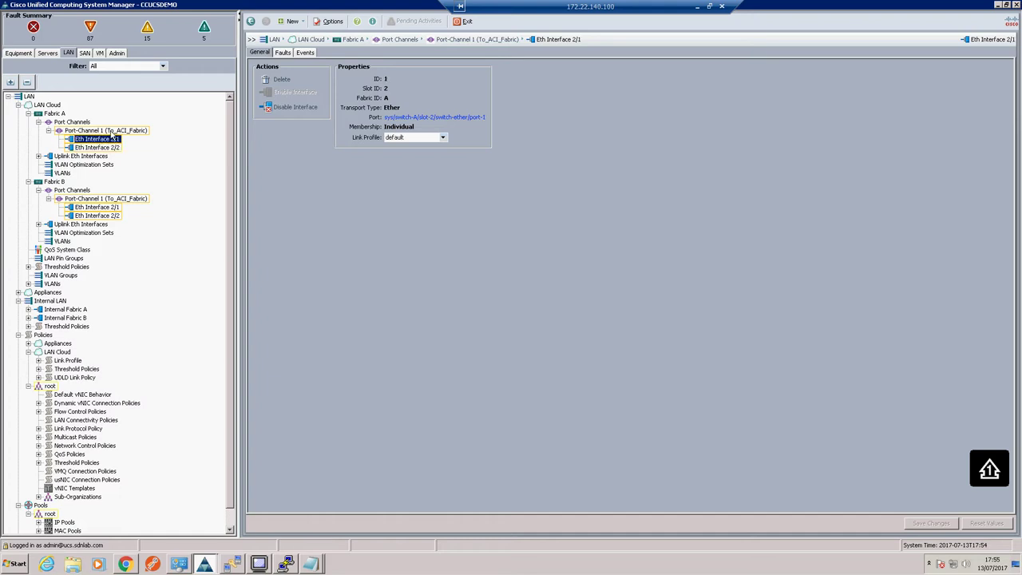
{"action": "left_click", "coordinate": [112, 131]}
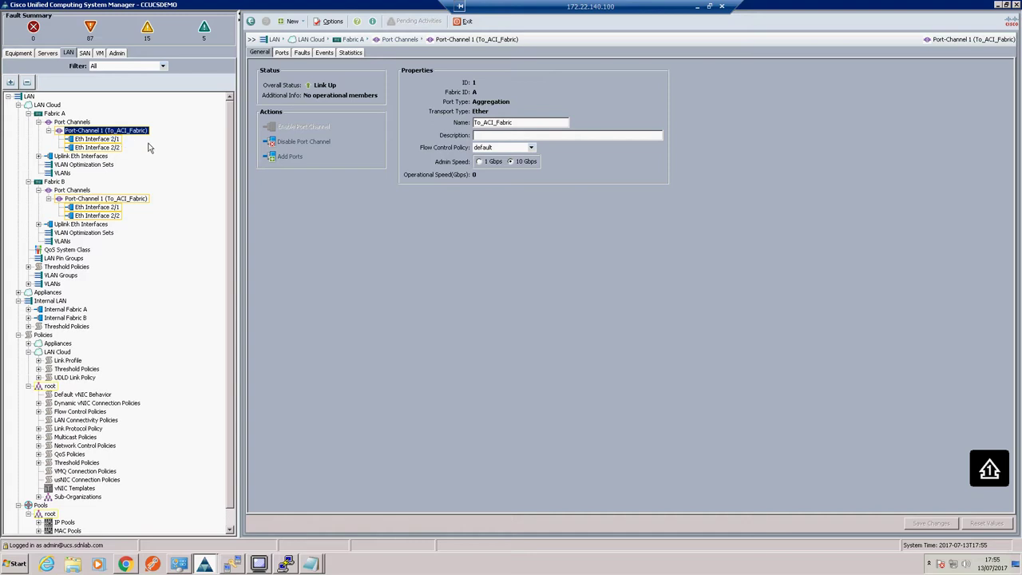
{"action": "left_click", "coordinate": [104, 140]}
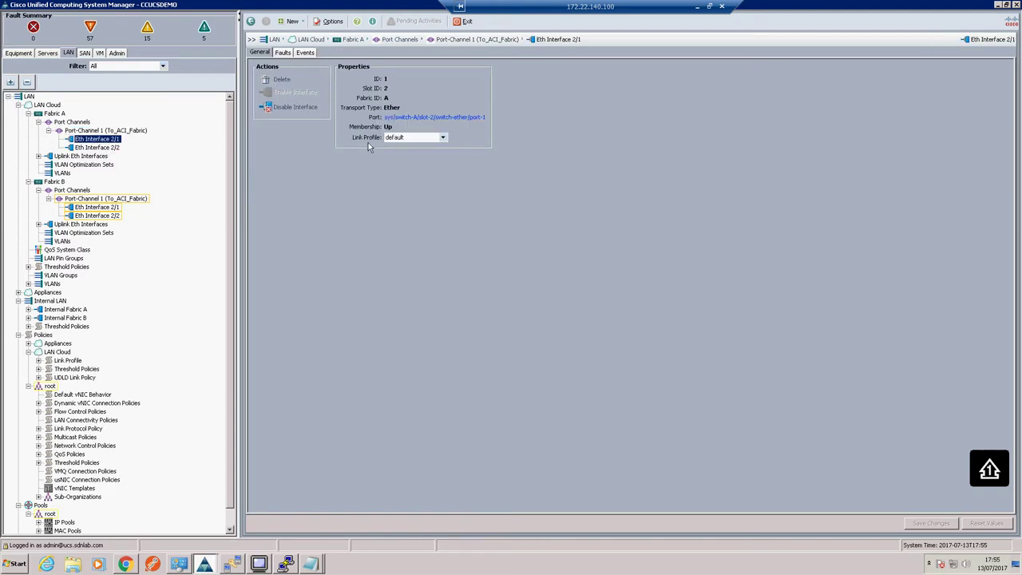
{"action": "left_click", "coordinate": [112, 132]}
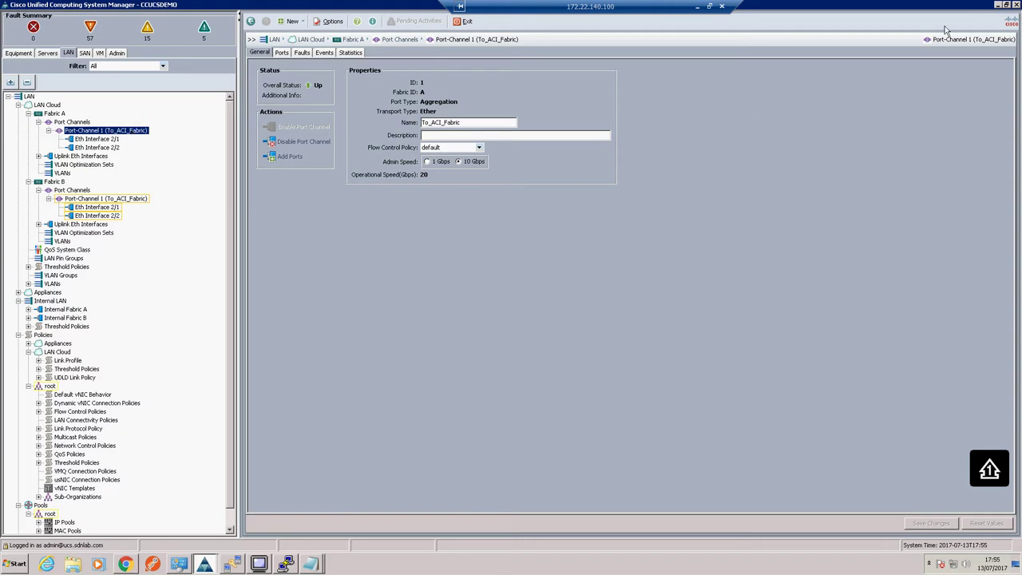
Refresh the vSphere inventory and open the UCS-VMware distributed switch under its folder.
{"action": "left_click", "coordinate": [999, 6]}
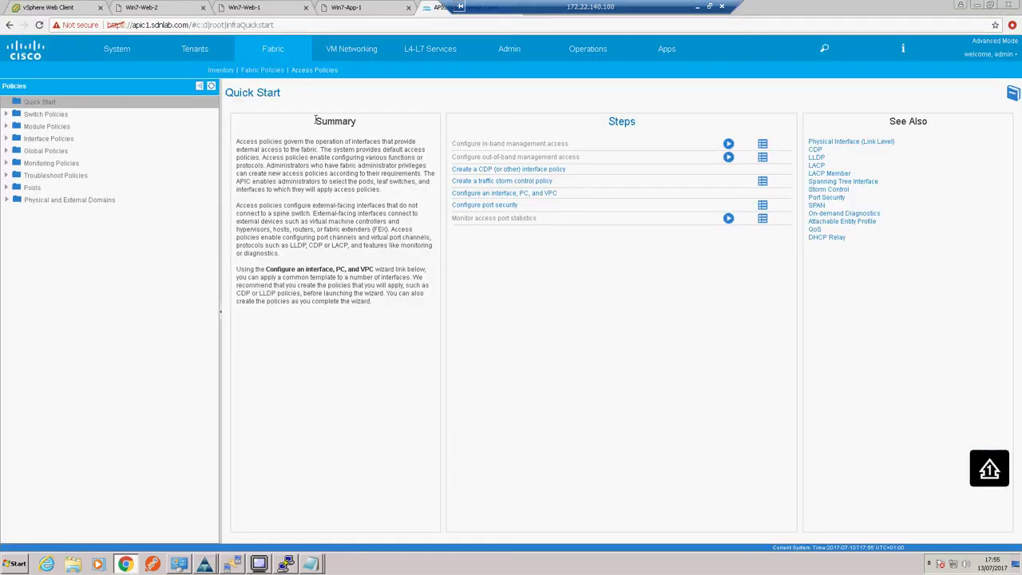
{"action": "left_click", "coordinate": [69, 8]}
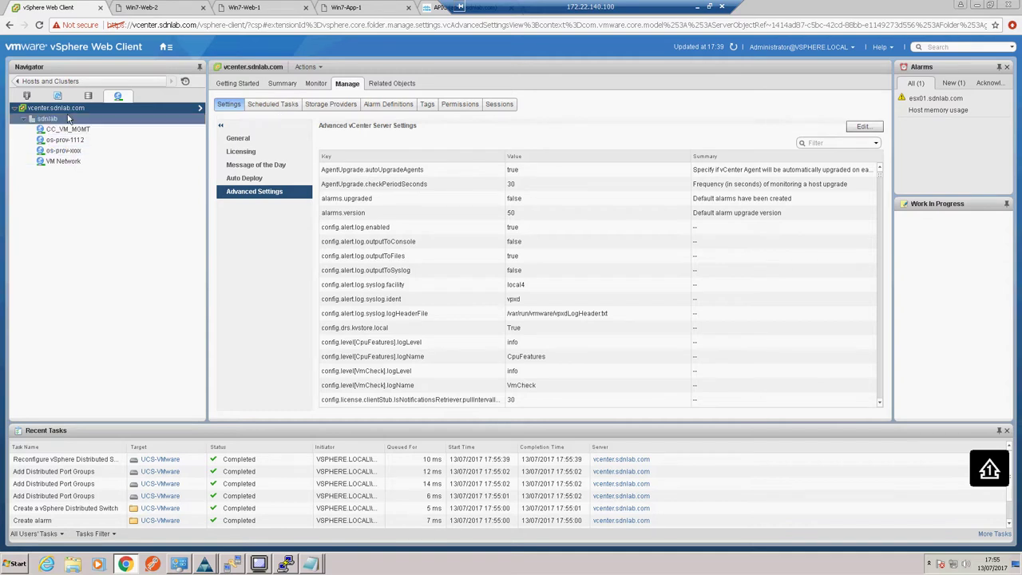
{"action": "left_click", "coordinate": [735, 48]}
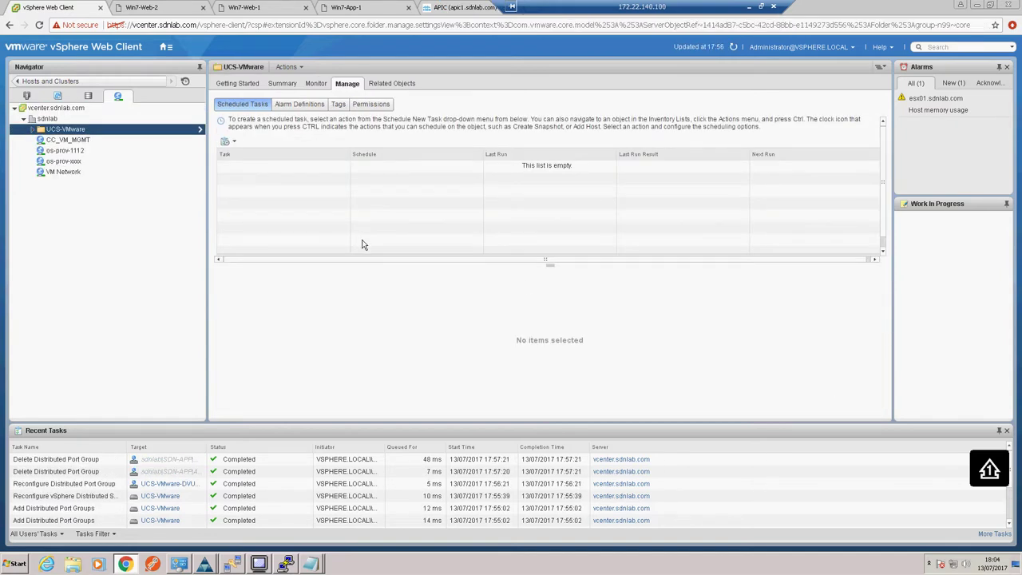
{"action": "left_click", "coordinate": [33, 129]}
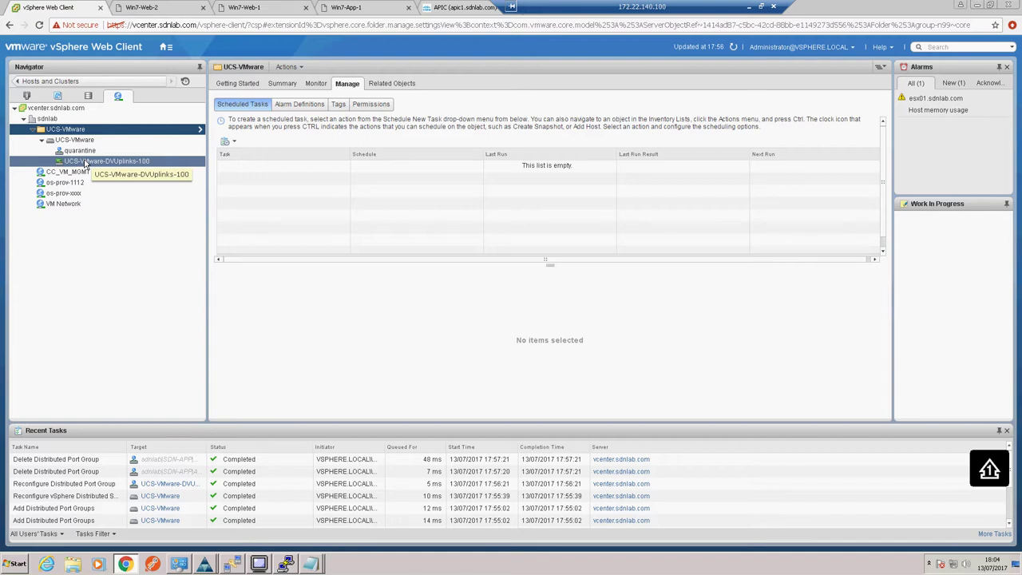
{"action": "left_click", "coordinate": [77, 141]}
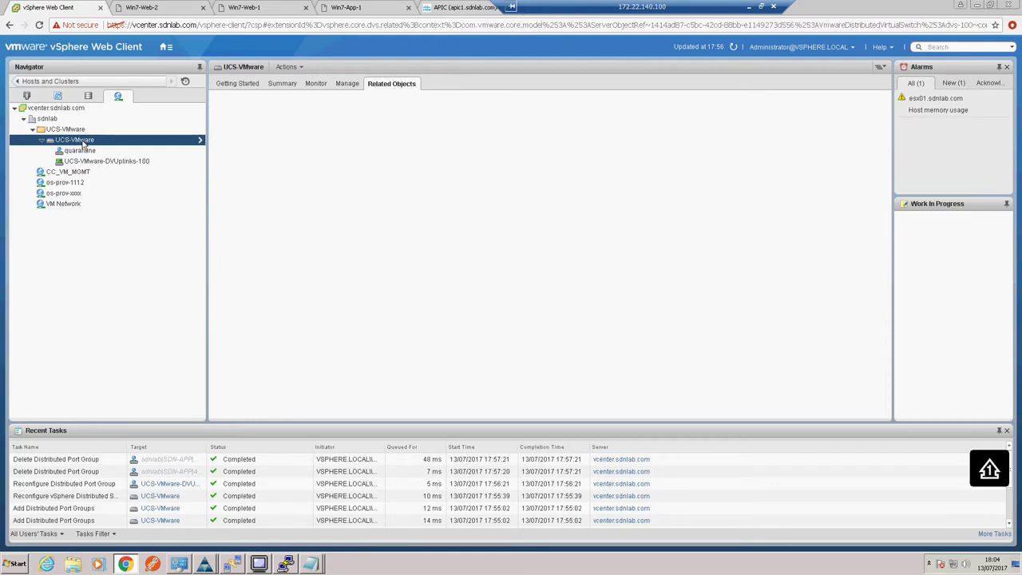
{"action": "right_click", "coordinate": [83, 143]}
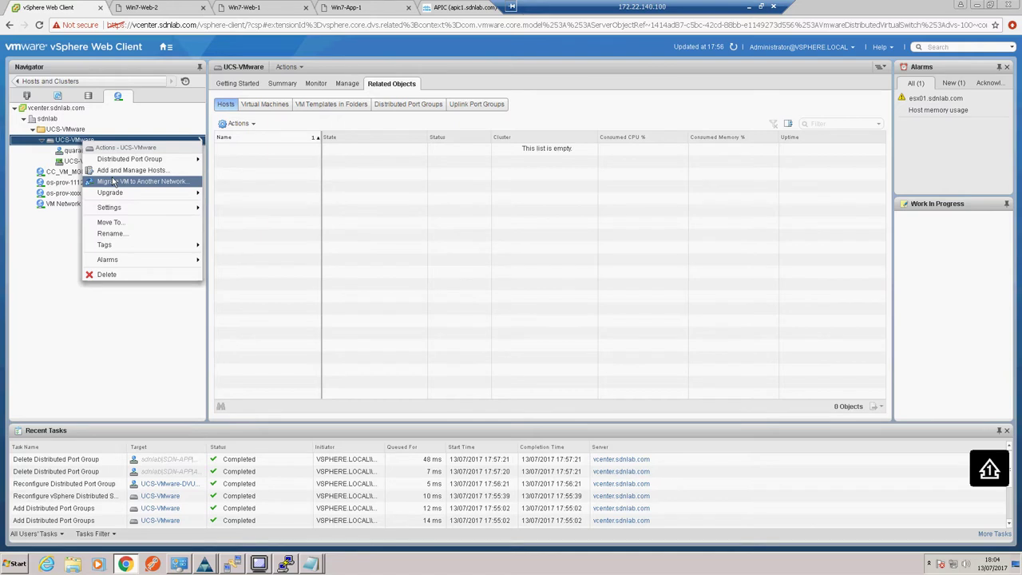
Add hosts t-esx01 and t-esx02 to the UCS-VMware distributed switch.
{"action": "left_click", "coordinate": [114, 172]}
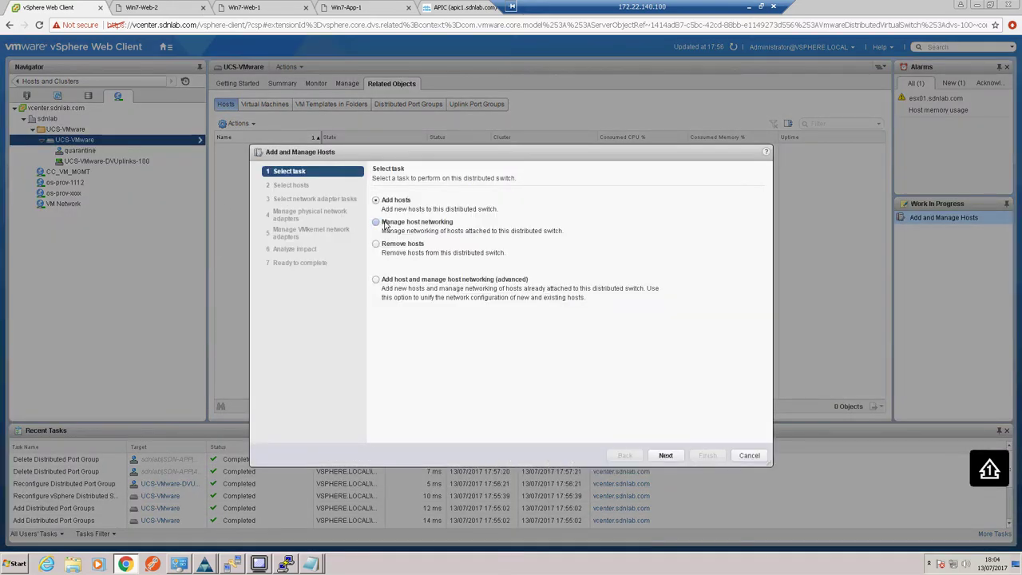
{"action": "left_click", "coordinate": [676, 455]}
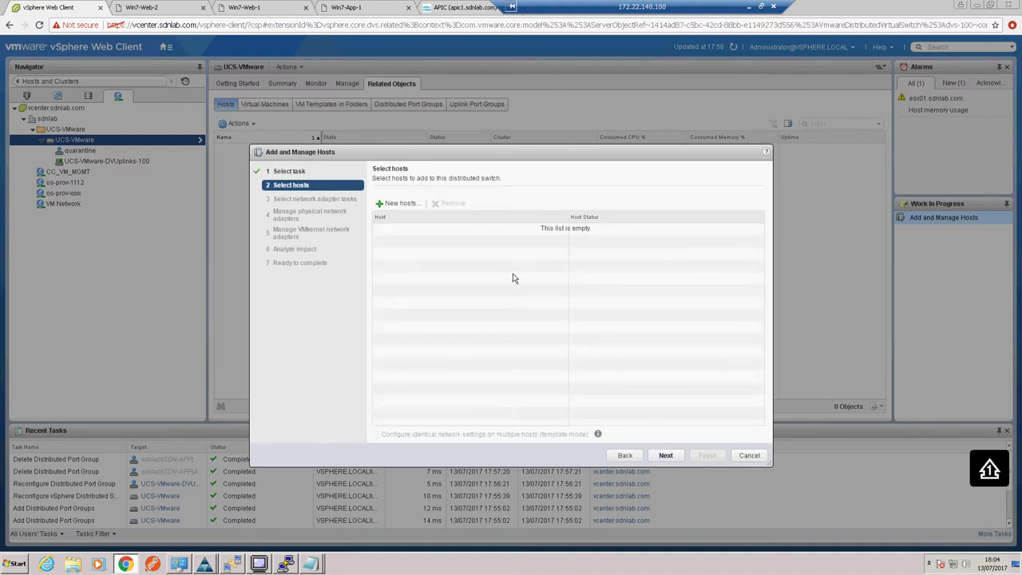
{"action": "left_click", "coordinate": [402, 206]}
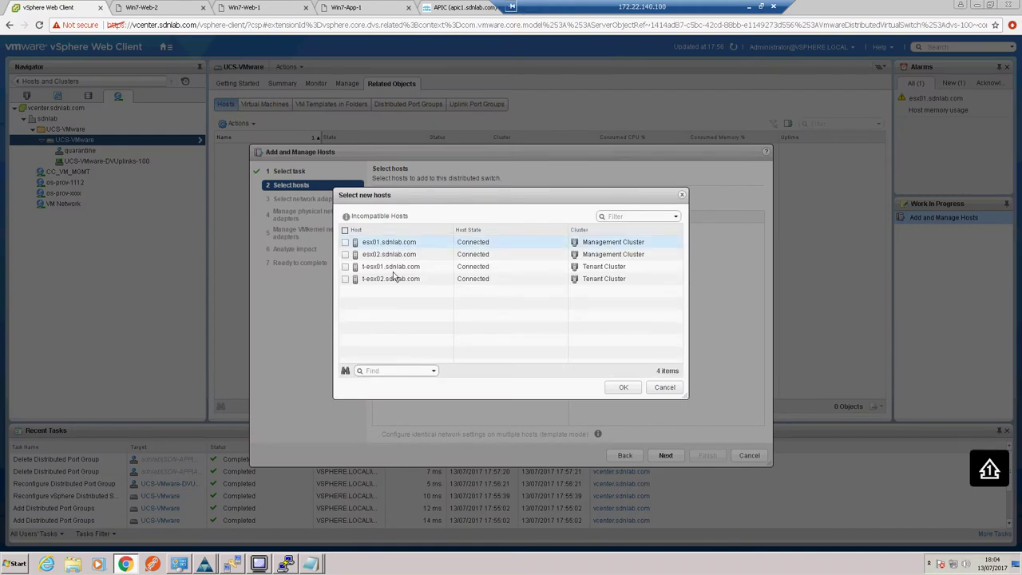
{"action": "left_click", "coordinate": [346, 267]}
{"action": "left_click", "coordinate": [346, 279]}
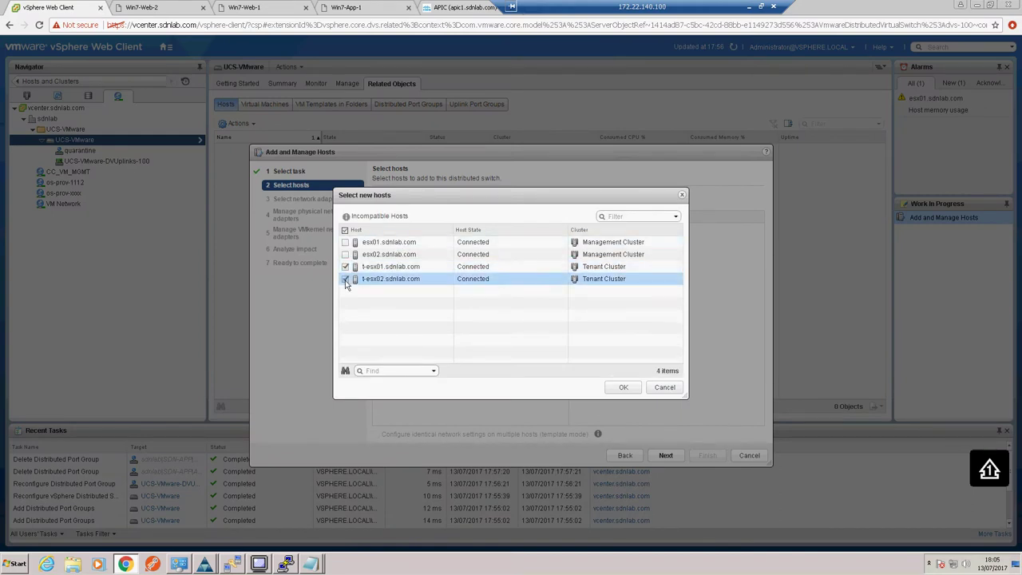
{"action": "left_click", "coordinate": [625, 390]}
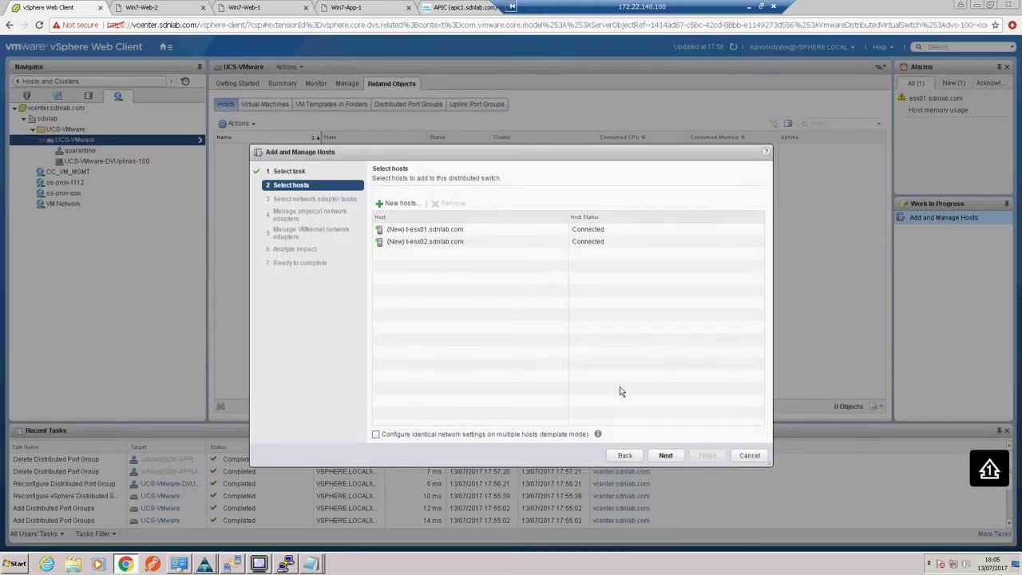
{"action": "left_click", "coordinate": [667, 456]}
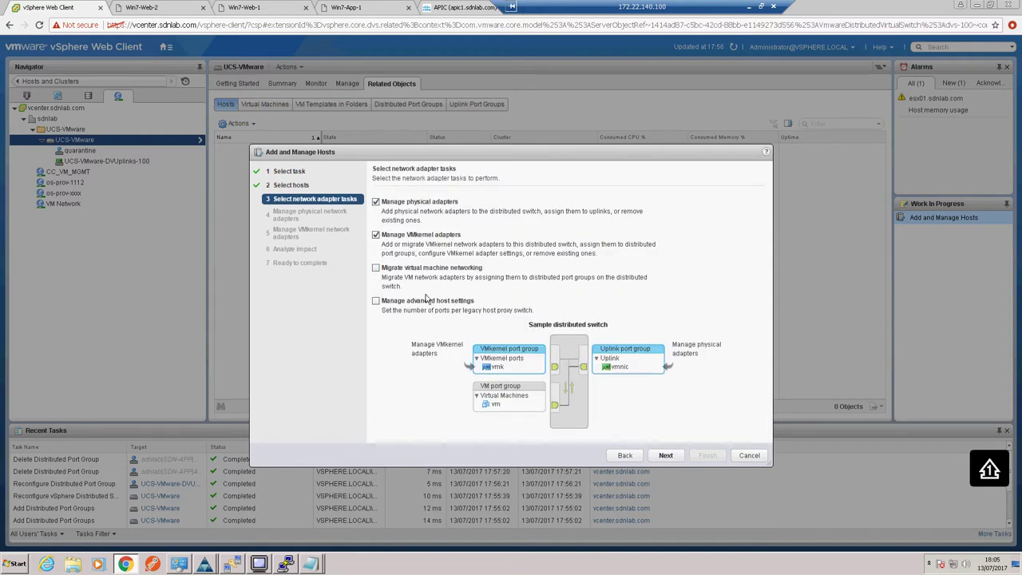
Manage only physical adapters, mapping t-esx01's vmnic0 to uplink1 and vmnic1 to uplink2.
{"action": "left_click", "coordinate": [377, 235]}
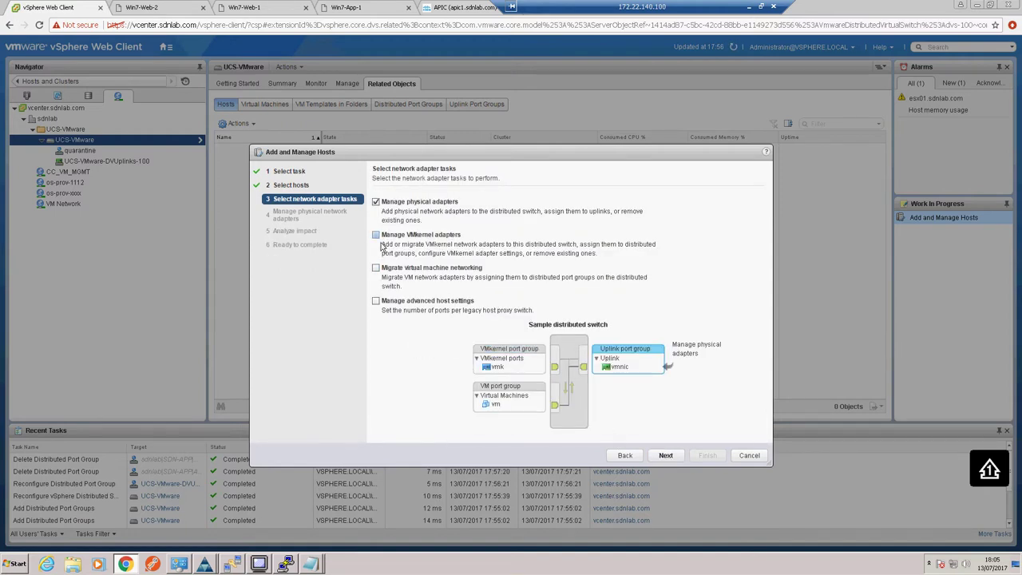
{"action": "left_click", "coordinate": [666, 456]}
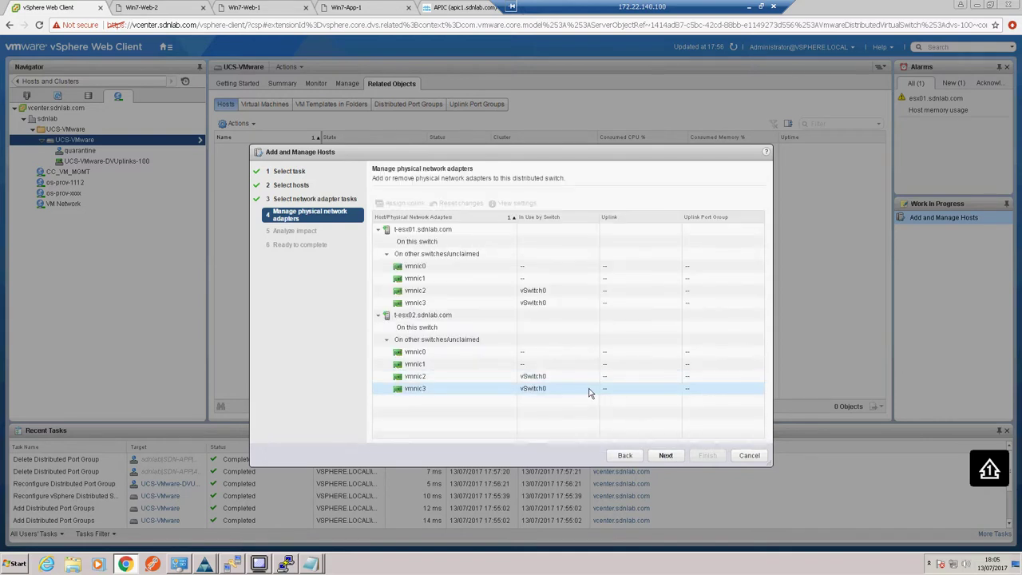
{"action": "left_click", "coordinate": [542, 266]}
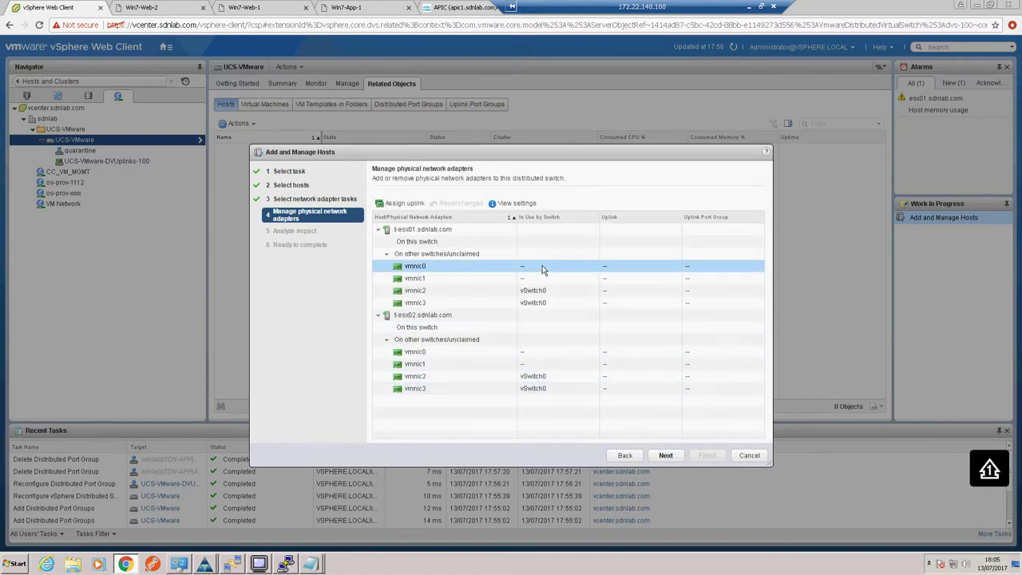
{"action": "left_click", "coordinate": [403, 204]}
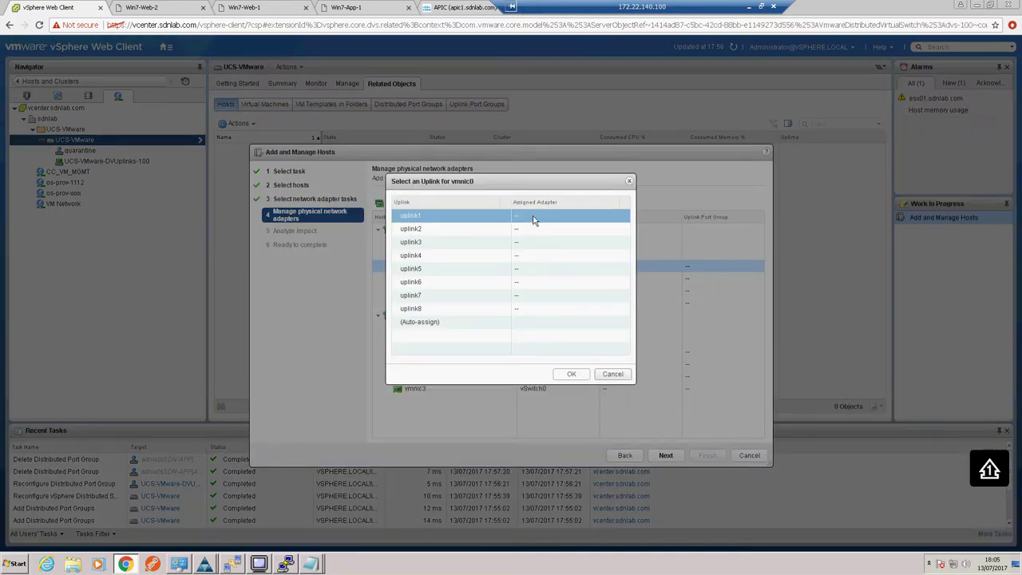
{"action": "left_click", "coordinate": [571, 375]}
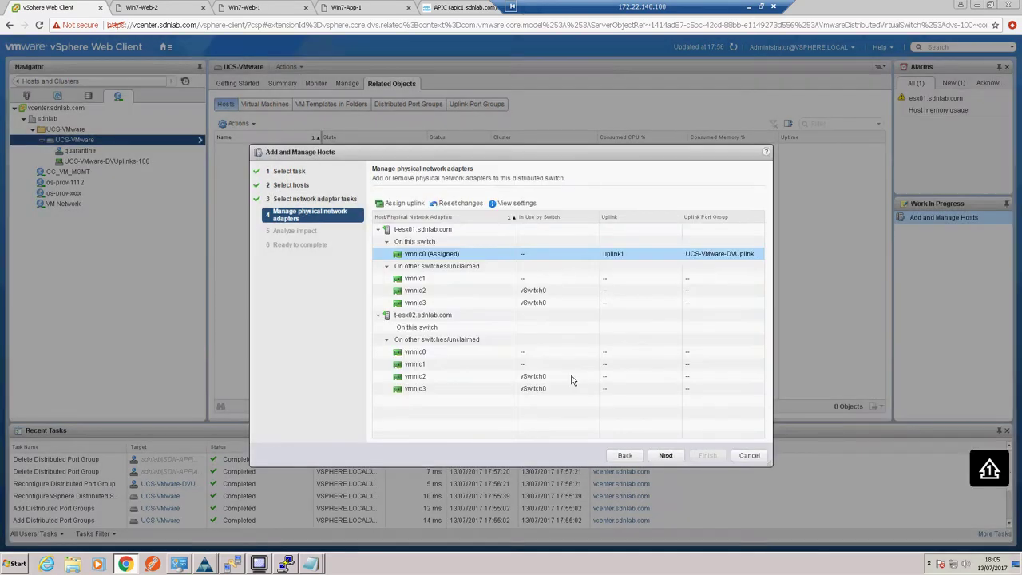
{"action": "left_click", "coordinate": [465, 279]}
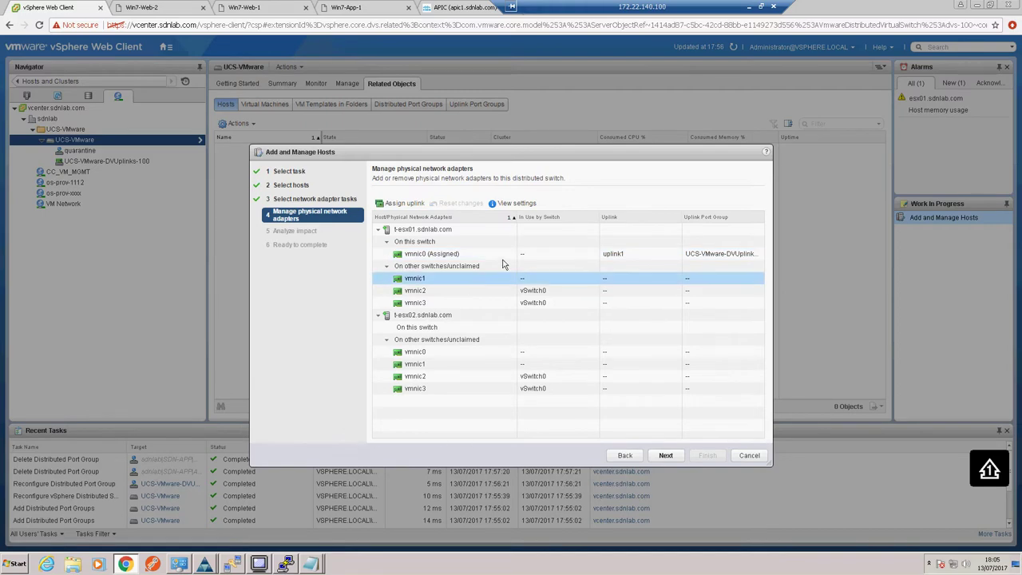
{"action": "left_click", "coordinate": [412, 204]}
{"action": "left_click", "coordinate": [448, 230]}
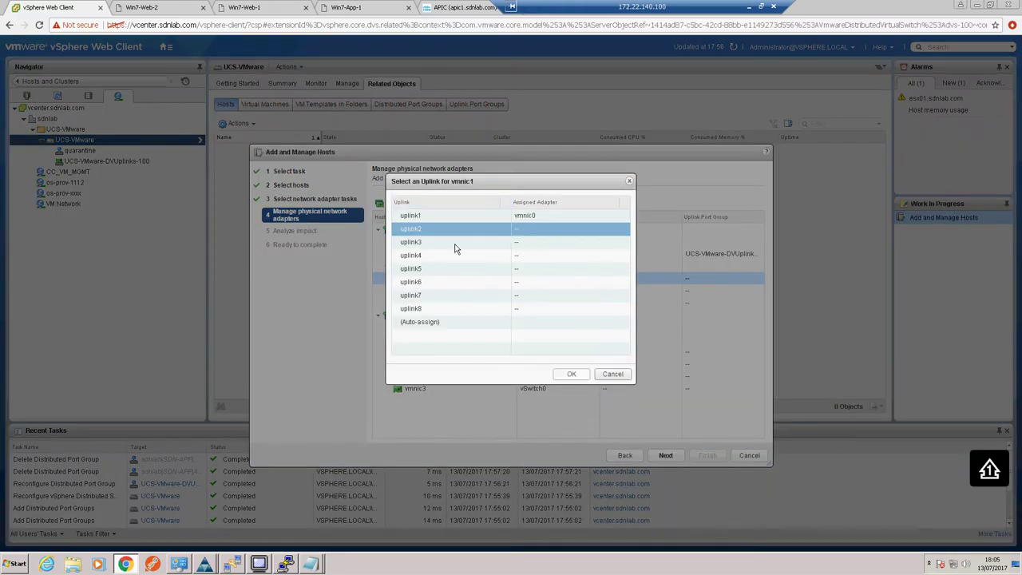
{"action": "left_click", "coordinate": [572, 374]}
Map t-esx02's vmnic0 to uplink1 and vmnic1 to uplink2, then proceed past impact analysis.
{"action": "left_click", "coordinate": [448, 354]}
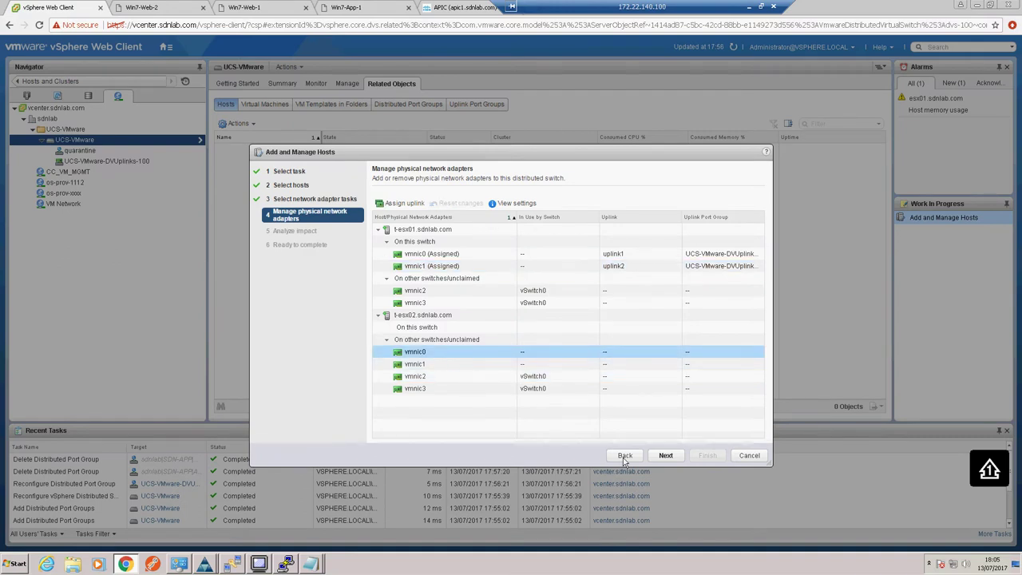
{"action": "left_click", "coordinate": [405, 206]}
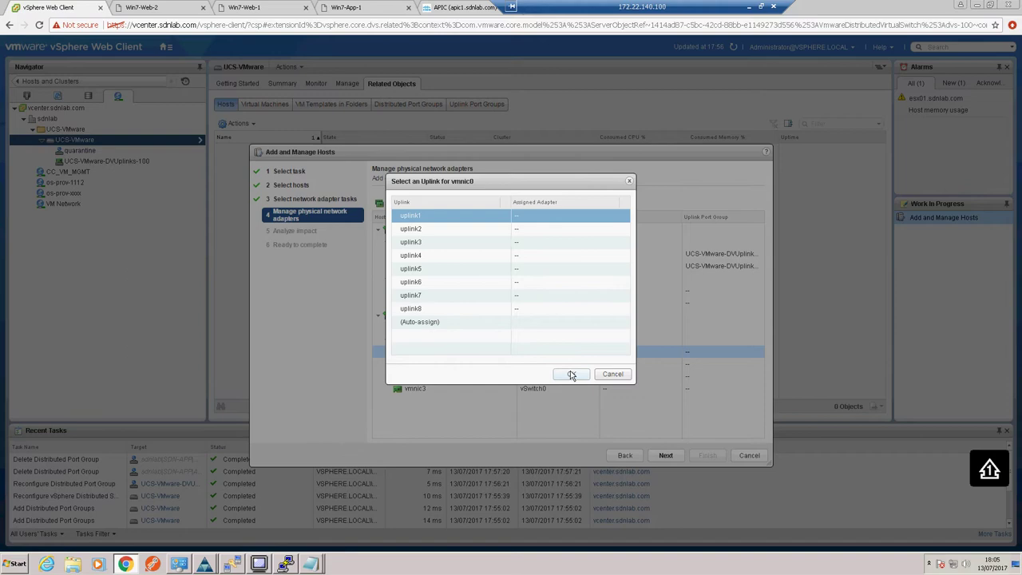
{"action": "left_click", "coordinate": [572, 374]}
{"action": "left_click", "coordinate": [449, 367]}
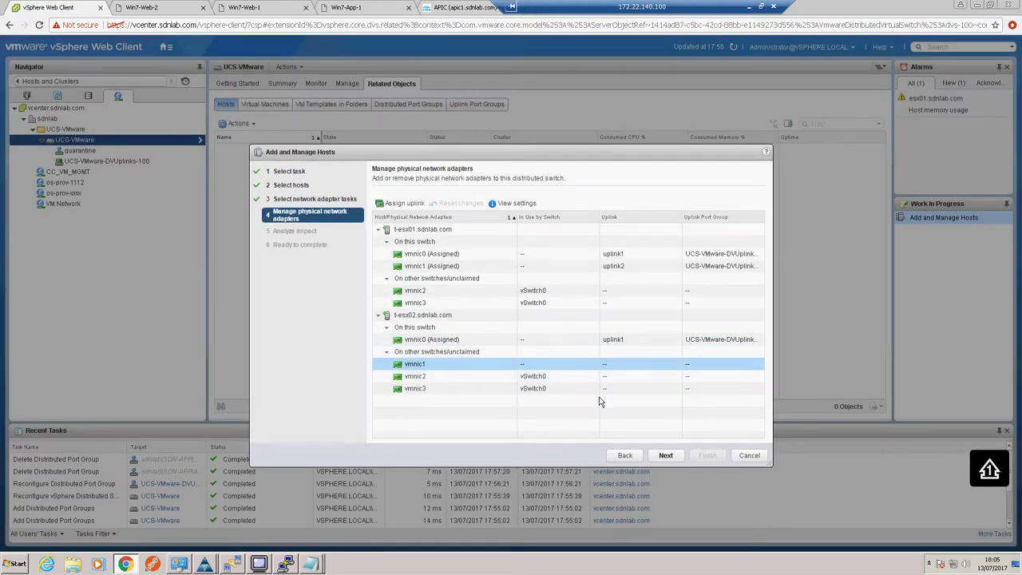
{"action": "left_click", "coordinate": [414, 206]}
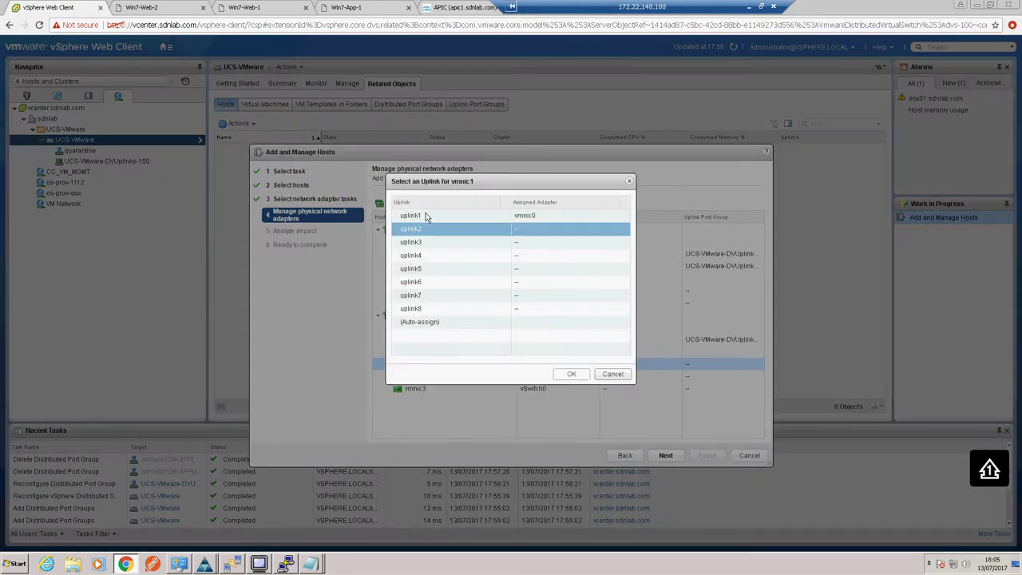
{"action": "left_click", "coordinate": [573, 375]}
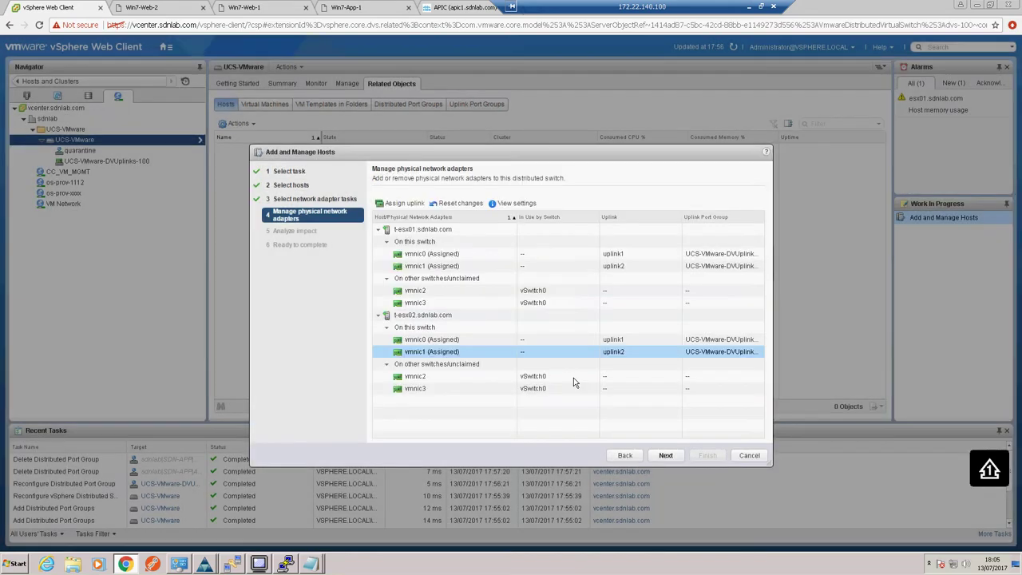
{"action": "left_click", "coordinate": [664, 456]}
{"action": "left_click", "coordinate": [666, 456]}
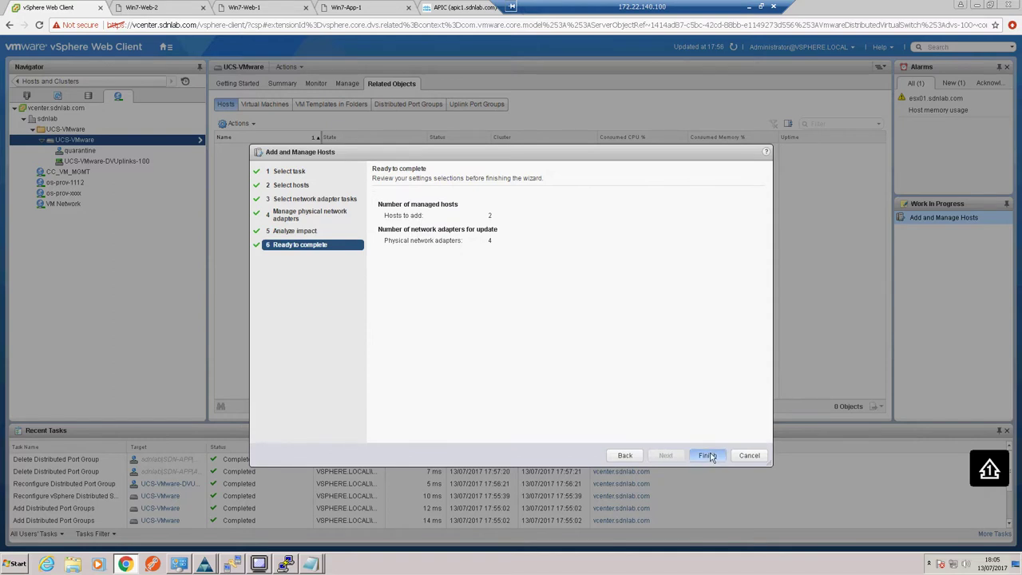
Finish adding the hosts, refresh the UCS-VMware host list, and return to APIC.
{"action": "left_click", "coordinate": [708, 455]}
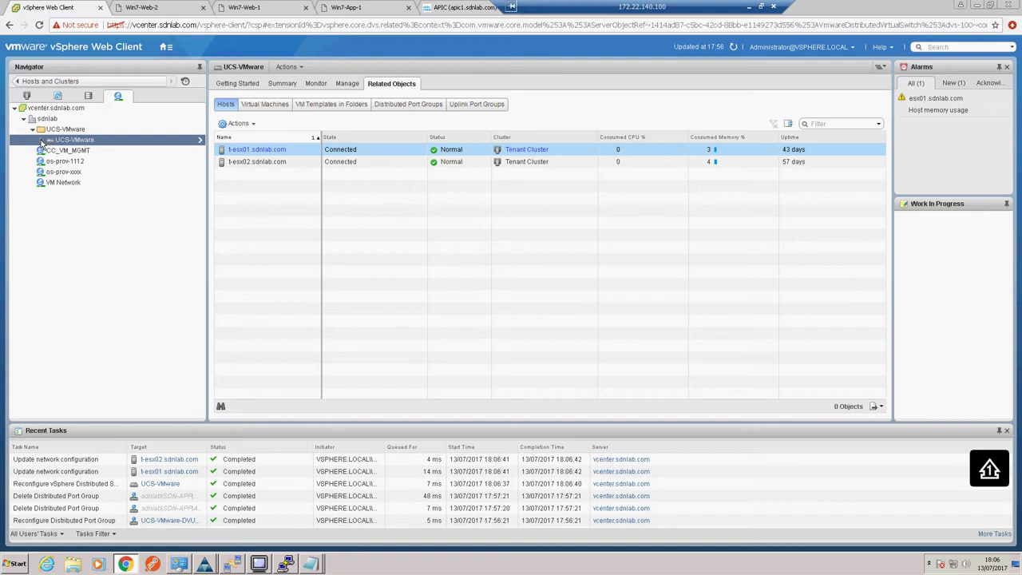
{"action": "left_click", "coordinate": [44, 142]}
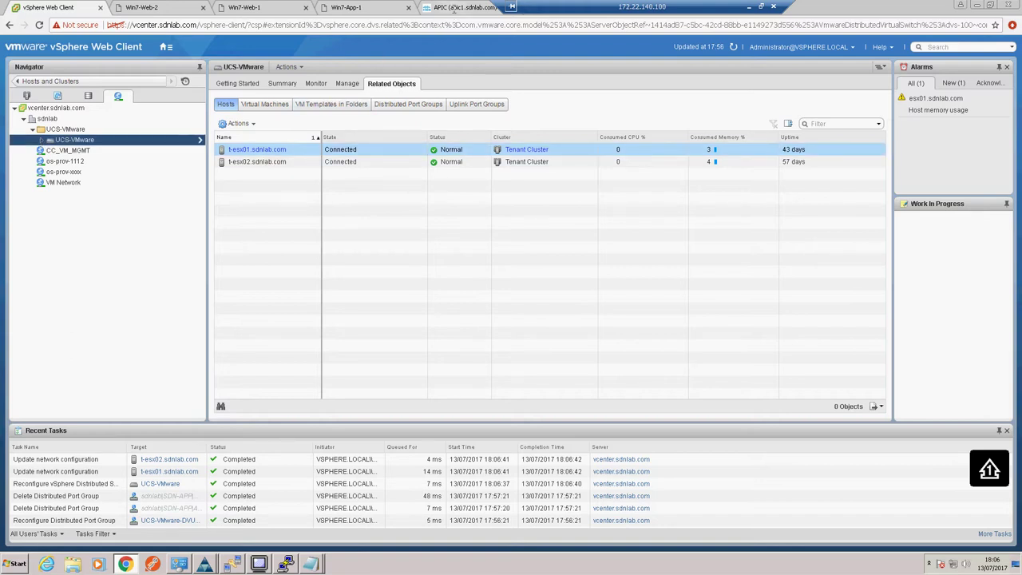
{"action": "left_click", "coordinate": [453, 7]}
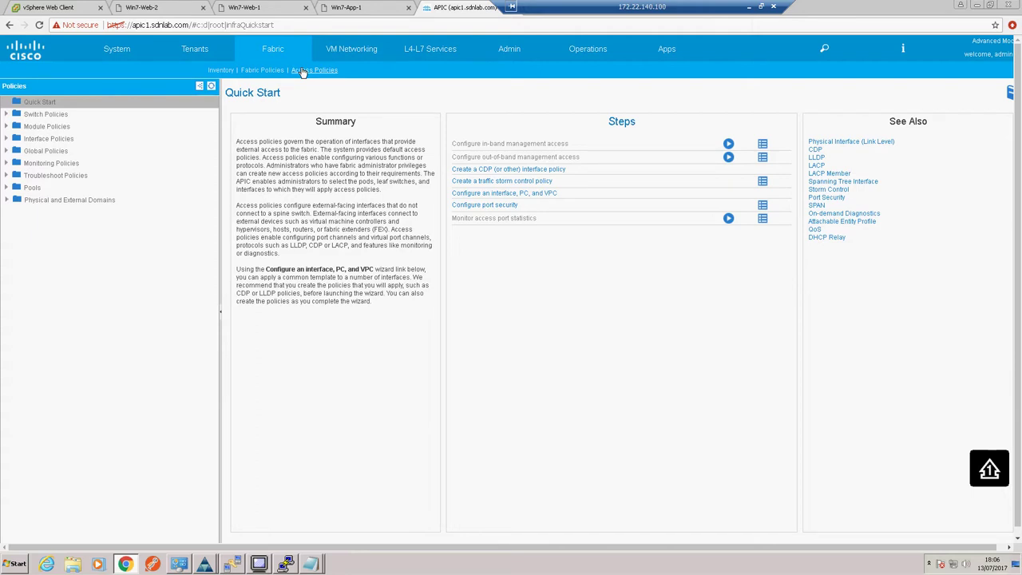
Reopen the interface, PC and VPC configuration, review the 1/1 ESX entry, and start a new 101-102 entry.
{"action": "left_click", "coordinate": [525, 197]}
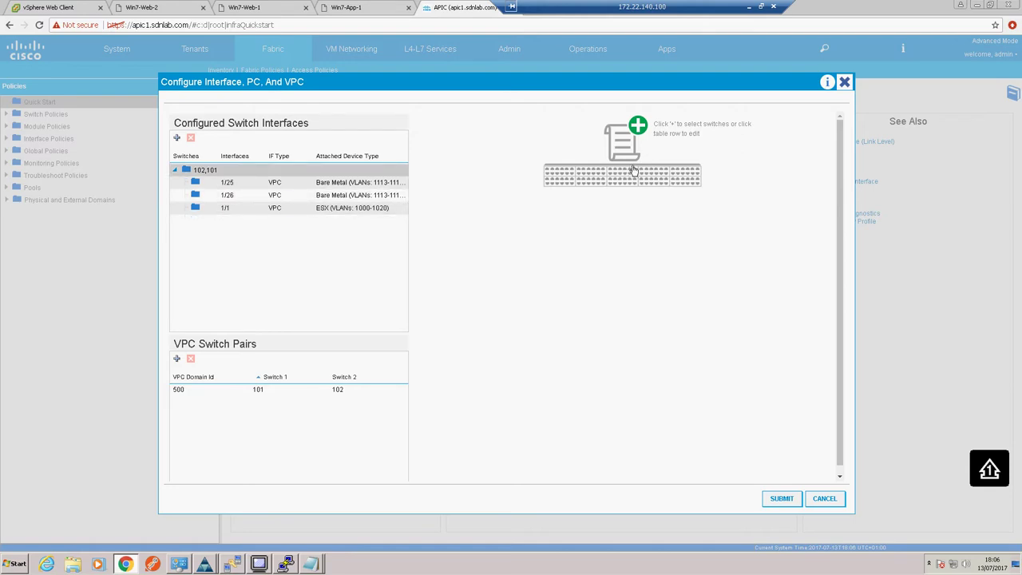
{"action": "left_click", "coordinate": [294, 210]}
{"action": "left_click", "coordinate": [250, 171]}
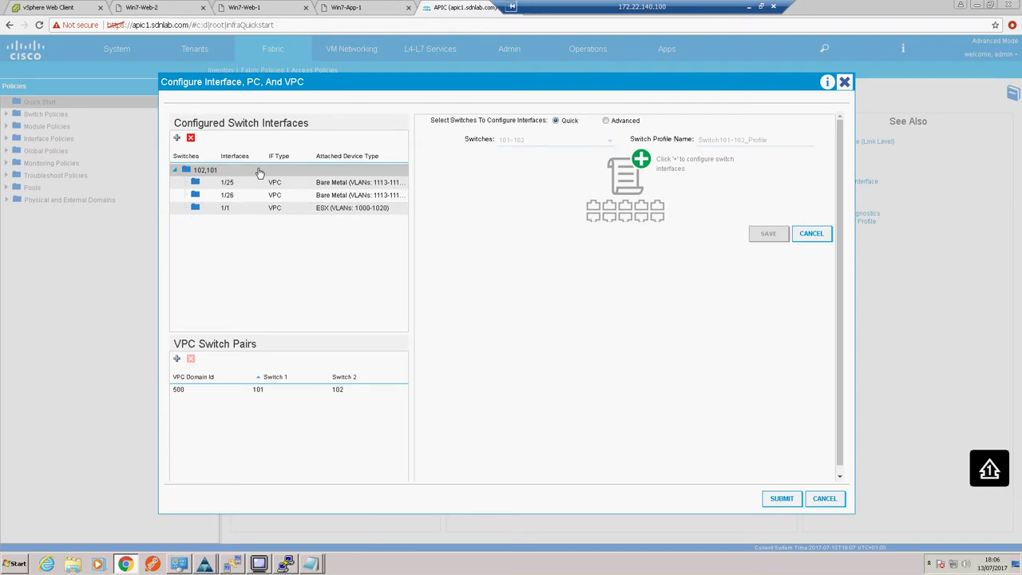
{"action": "left_click", "coordinate": [641, 159]}
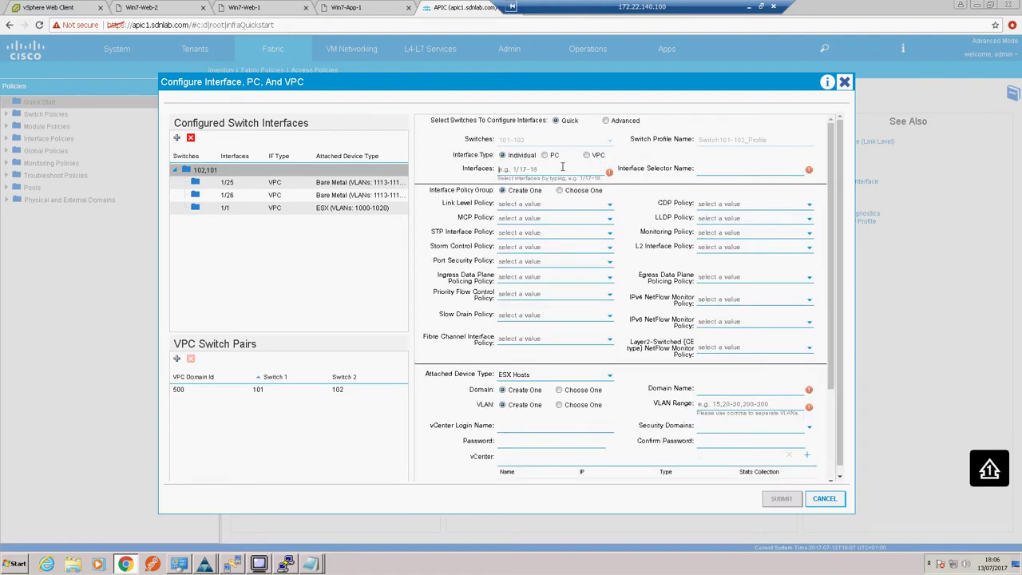
Set interface 1/2 with selector name UCS-FI-B, CDP-Disable and LLDP-Enabled policies.
{"action": "type", "text": "1/2"}
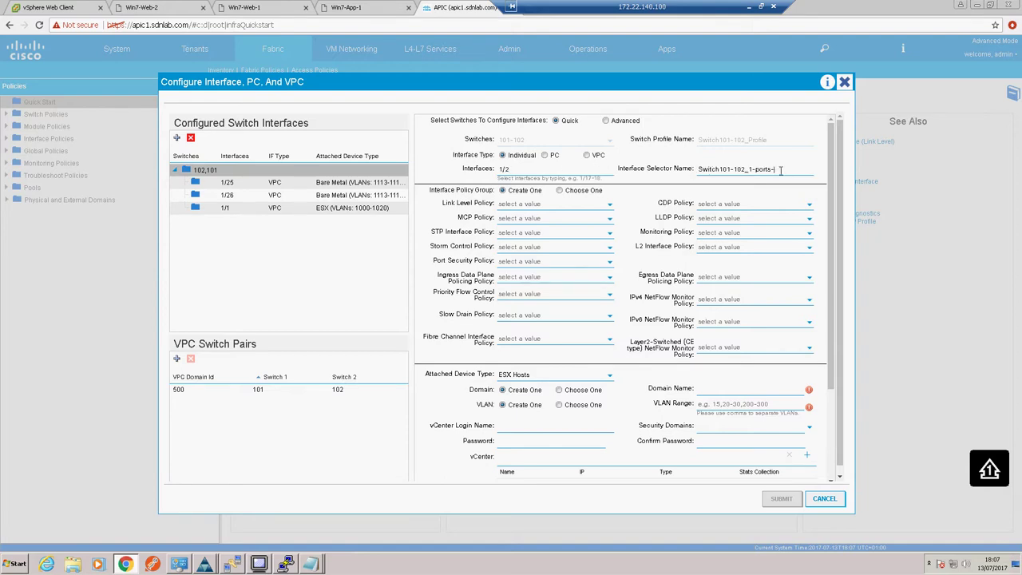
{"action": "key", "text": "BackSpace"}
{"action": "key", "text": "BackSpace"}
{"action": "key", "text": "BackSpace"}
{"action": "key", "text": "BackSpace"}
{"action": "key", "text": "BackSpace"}
{"action": "key", "text": "BackSpace"}
{"action": "key", "text": "BackSpace"}
{"action": "key", "text": "BackSpace"}
{"action": "key", "text": "BackSpace"}
{"action": "key", "text": "BackSpace"}
{"action": "key", "text": "BackSpace"}
{"action": "key", "text": "BackSpace"}
{"action": "key", "text": "BackSpace"}
{"action": "key", "text": "BackSpace"}
{"action": "key", "text": "BackSpace"}
{"action": "key", "text": "BackSpace"}
{"action": "key", "text": "BackSpace"}
{"action": "key", "text": "BackSpace"}
{"action": "key", "text": "BackSpace"}
{"action": "type", "text": "UCS"}
{"action": "left_click", "coordinate": [809, 204]}
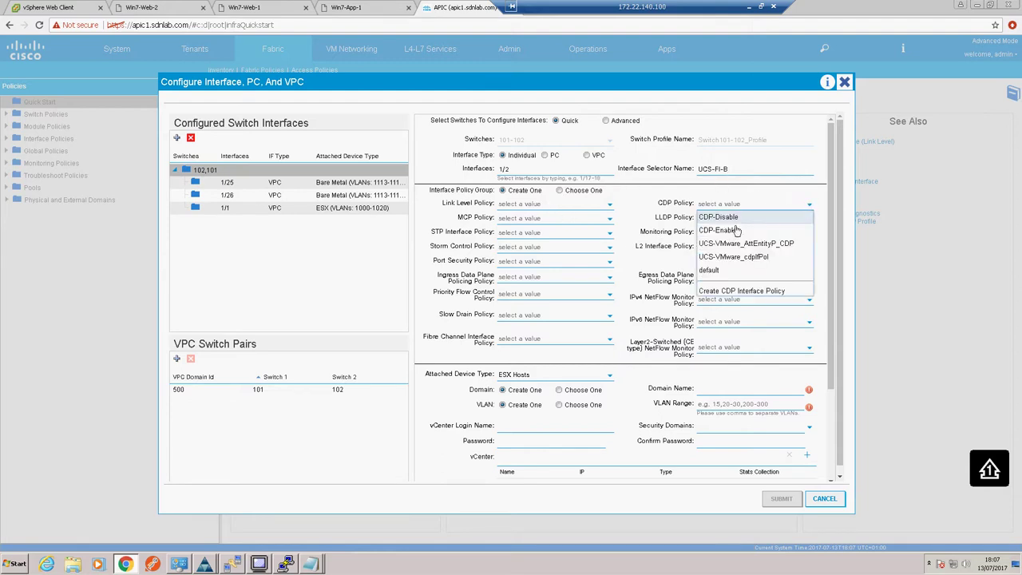
{"action": "left_click", "coordinate": [723, 218]}
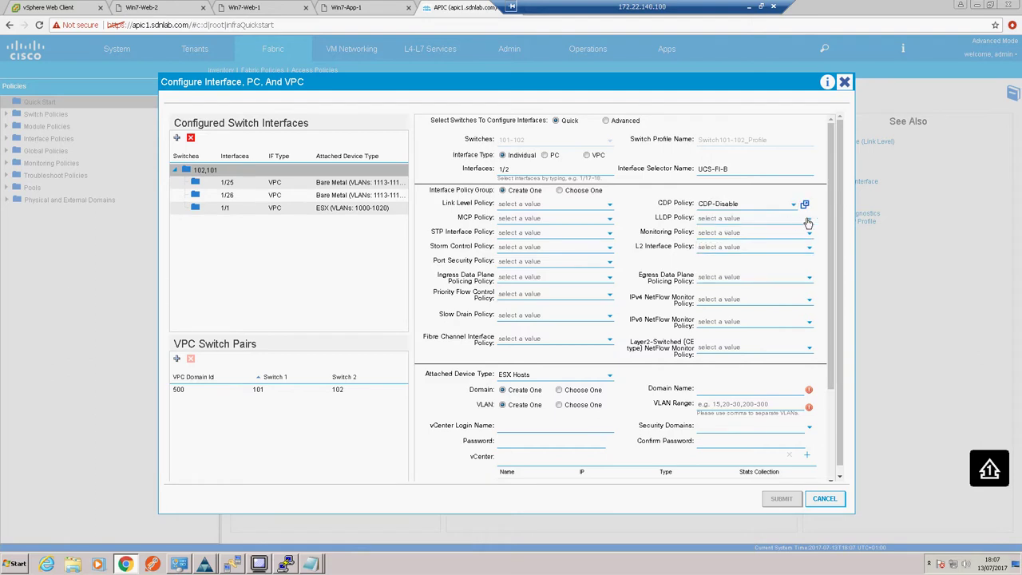
{"action": "left_click", "coordinate": [808, 220]}
{"action": "left_click", "coordinate": [739, 245]}
Make interface 1/2 a VPC using the LACP-Active port channel policy.
{"action": "left_click", "coordinate": [588, 155]}
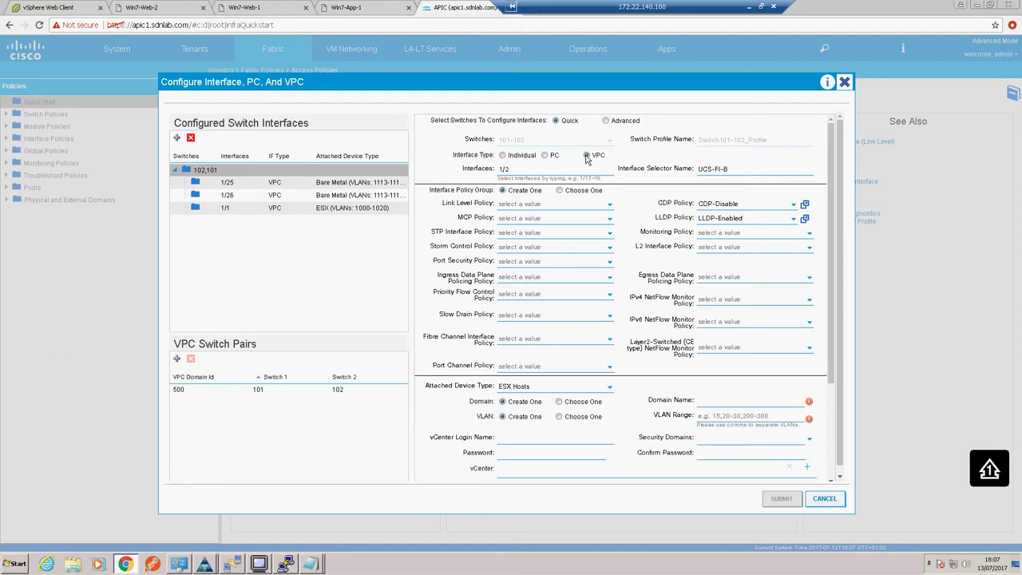
{"action": "left_click", "coordinate": [603, 369]}
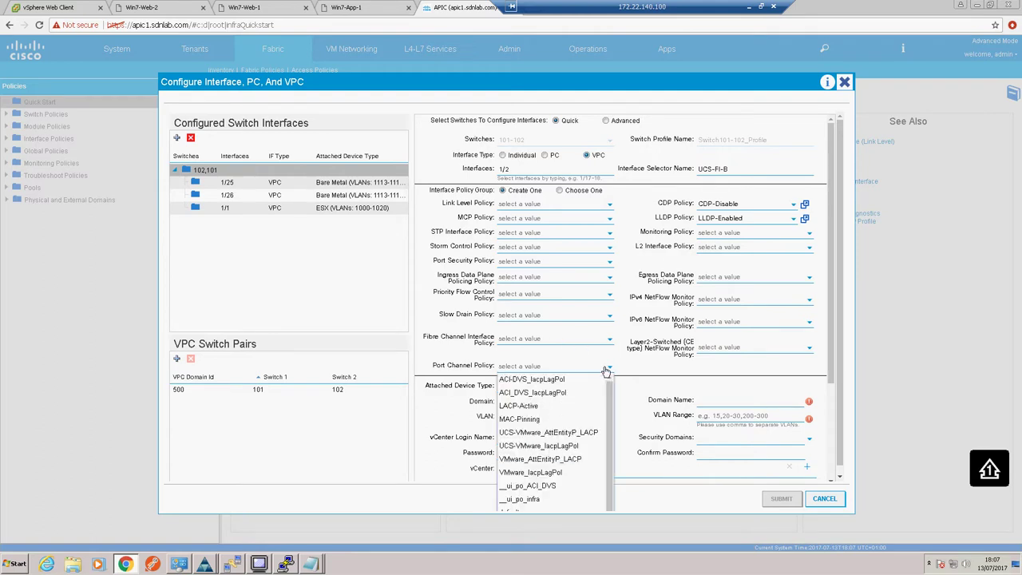
{"action": "left_click", "coordinate": [540, 408]}
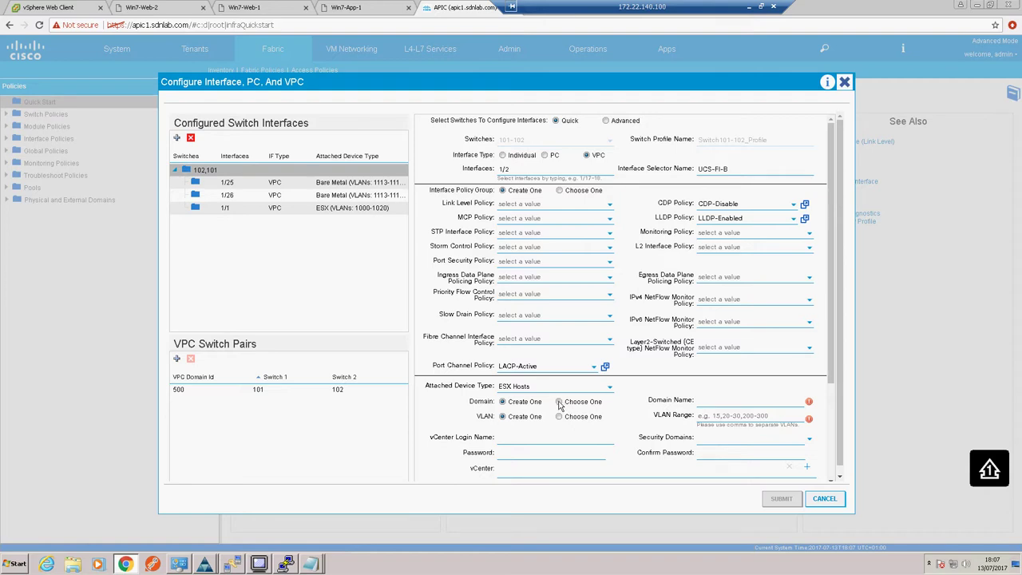
Attach the existing UCS-VMware VMM domain and set port channel mode to MAC Pinning+.
{"action": "left_click", "coordinate": [559, 402]}
{"action": "left_click", "coordinate": [801, 404]}
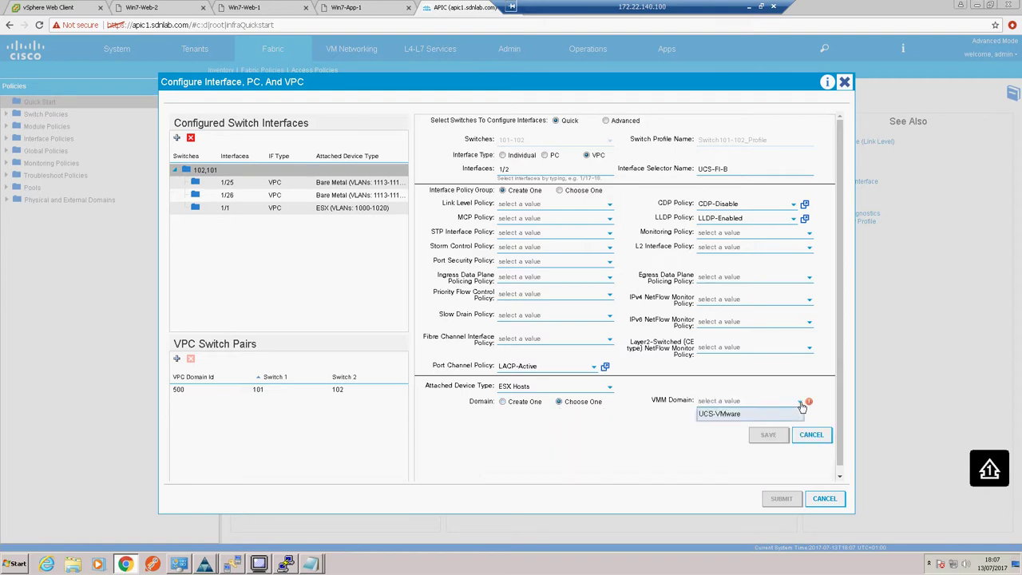
{"action": "left_click", "coordinate": [742, 415]}
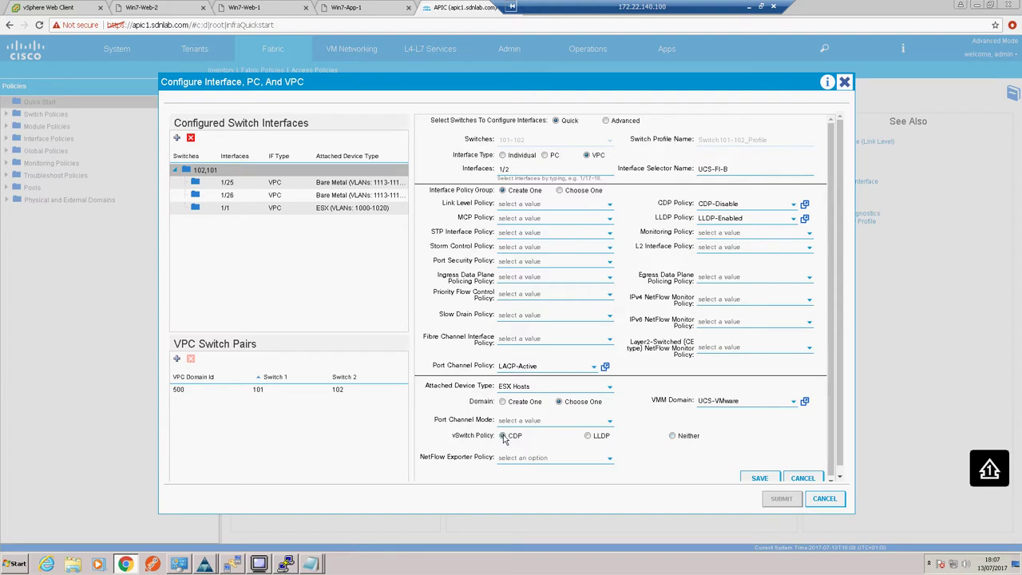
{"action": "left_click", "coordinate": [610, 424]}
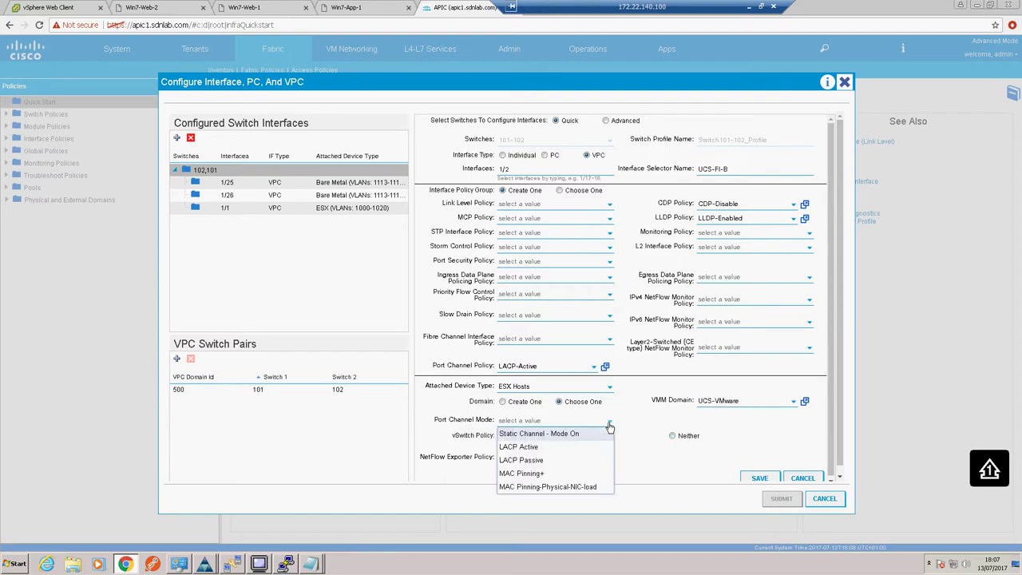
{"action": "left_click", "coordinate": [533, 476]}
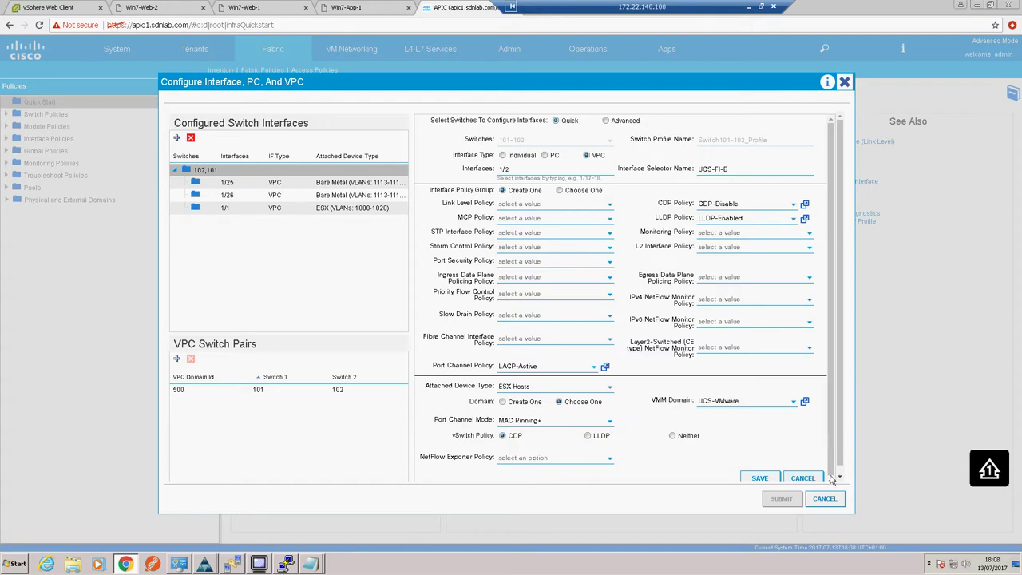
Save interface 1/2 into the switch profile and submit the configuration.
{"action": "left_click", "coordinate": [769, 479]}
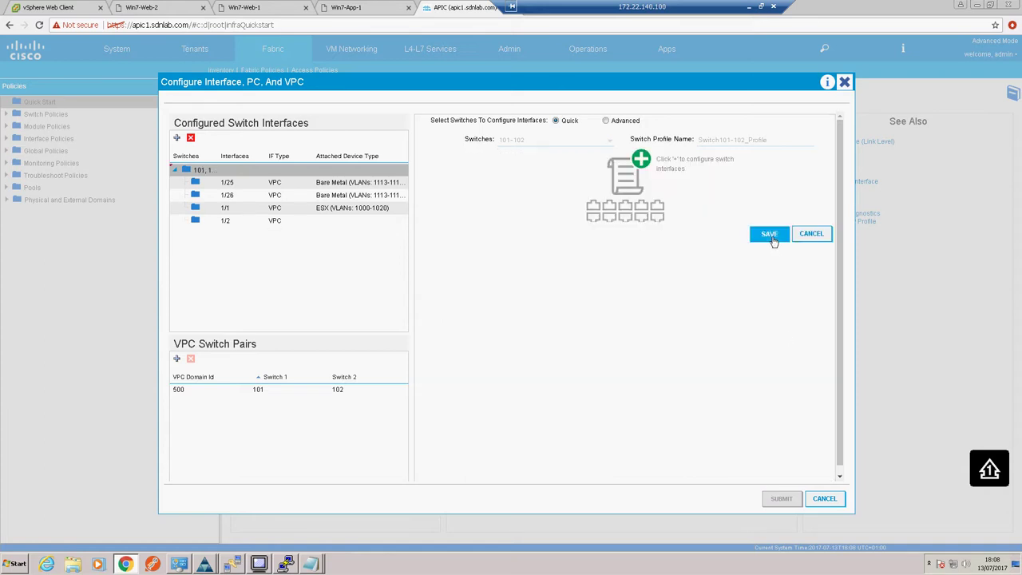
{"action": "left_click", "coordinate": [771, 239]}
{"action": "left_click", "coordinate": [785, 498]}
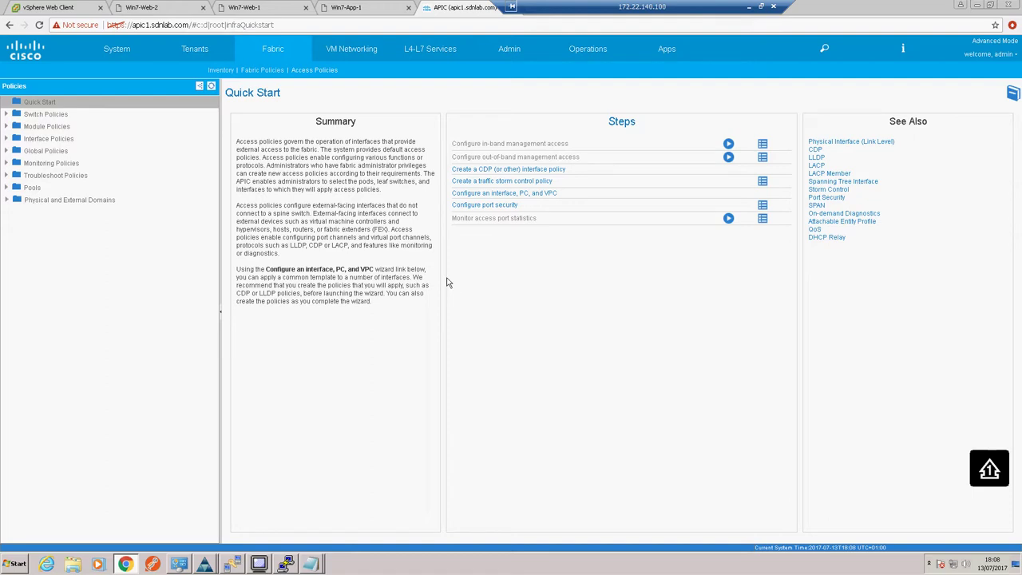
Reopen the interface, PC and VPC wizard and bring UCS Manager to the front.
{"action": "left_click", "coordinate": [496, 195]}
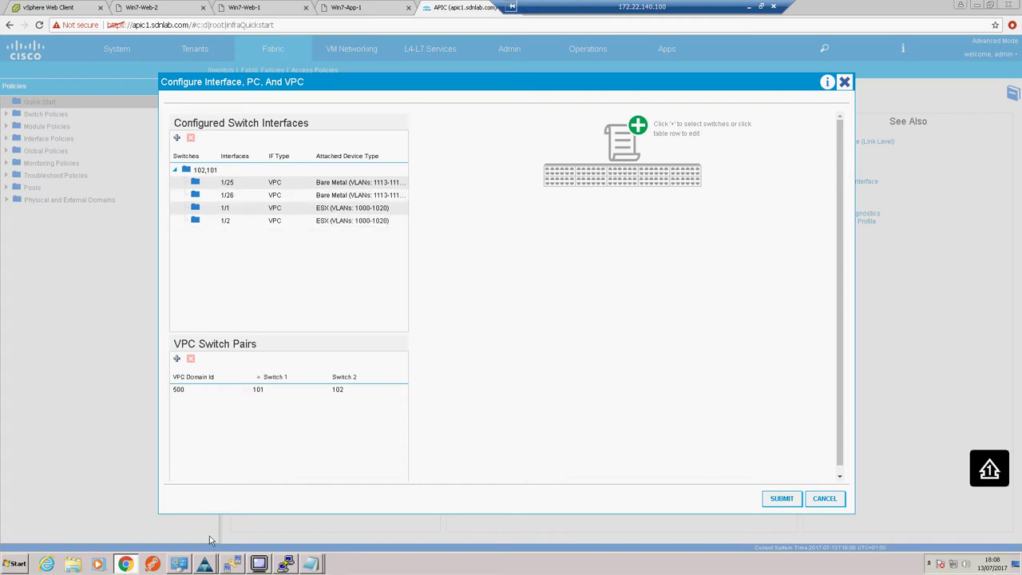
{"action": "left_click", "coordinate": [204, 566]}
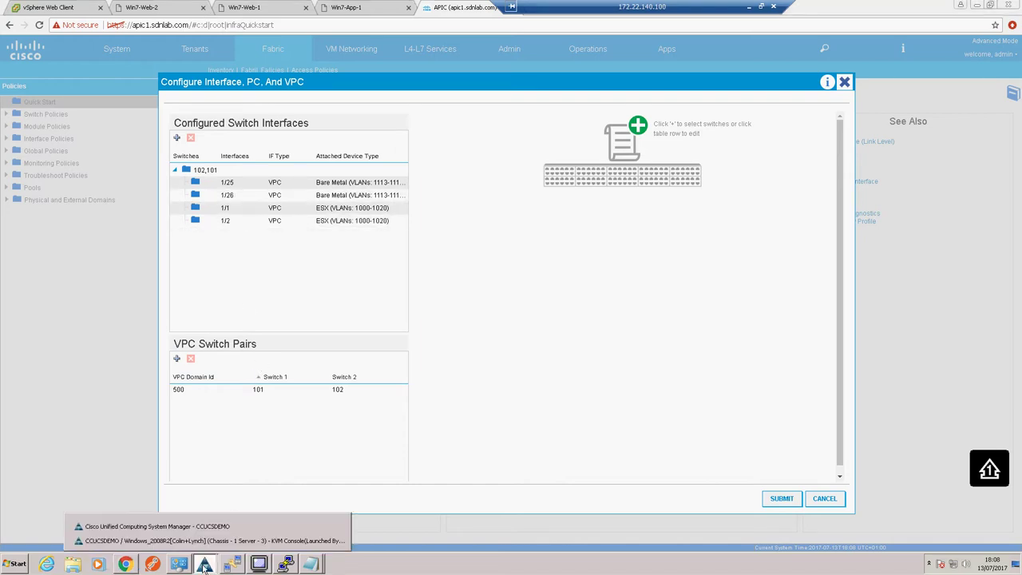
{"action": "left_click", "coordinate": [176, 527]}
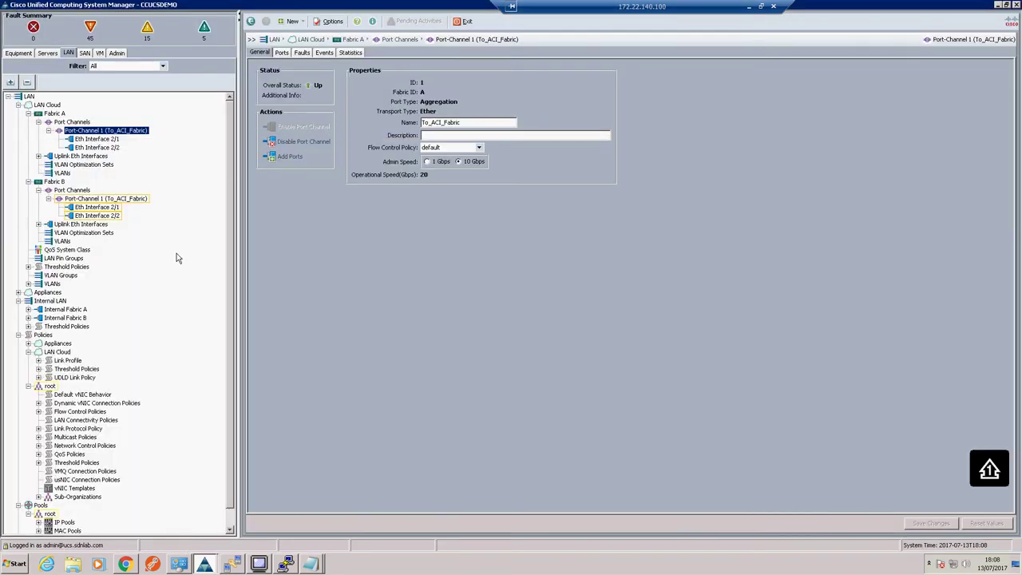
Verify Fabric B Port-Channel 1 and member interfaces 2/1 and 2/2 are Up in UCS Manager.
{"action": "left_click", "coordinate": [107, 199]}
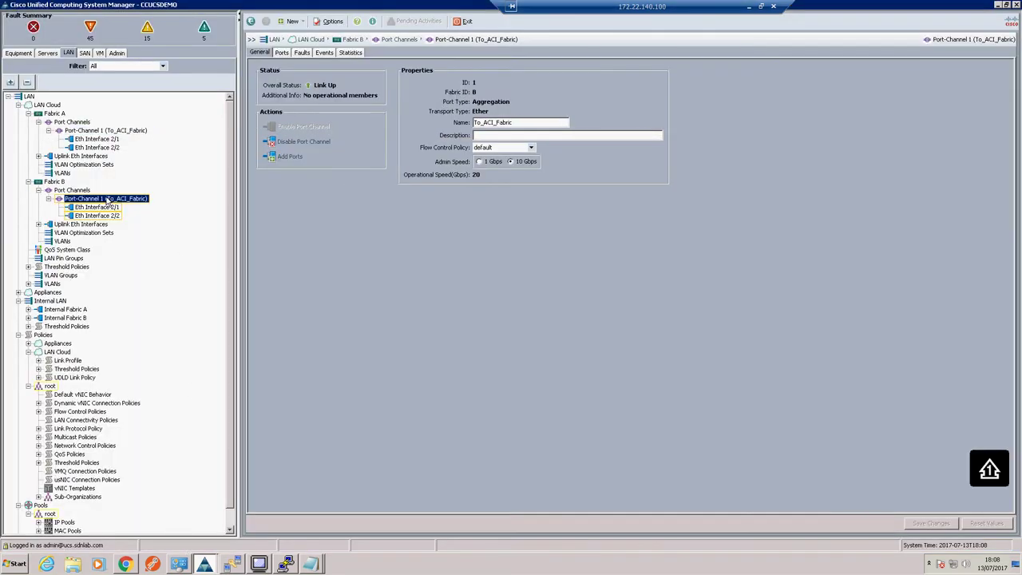
{"action": "left_click", "coordinate": [97, 206]}
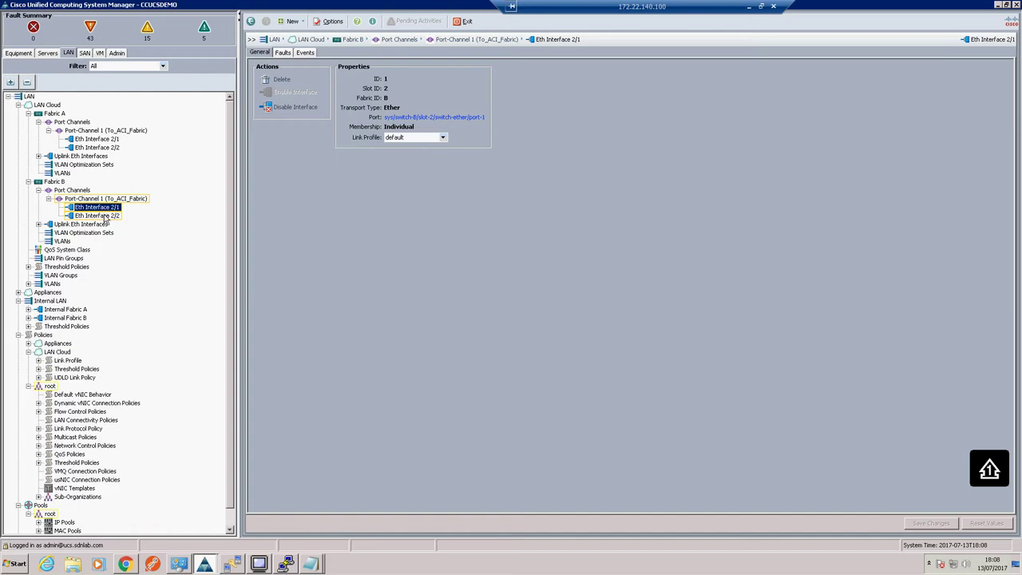
{"action": "left_click", "coordinate": [103, 217]}
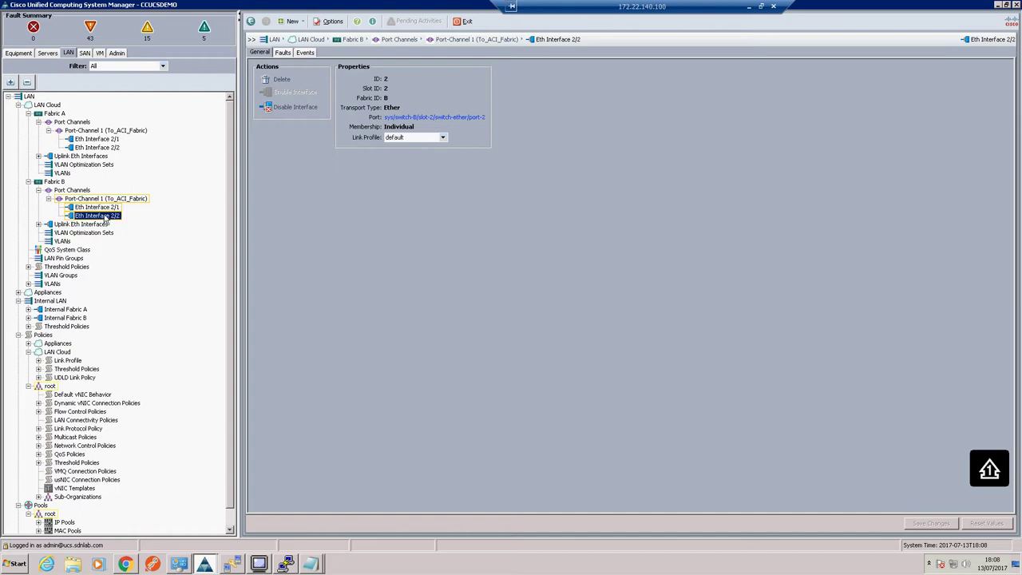
{"action": "left_click", "coordinate": [107, 206]}
{"action": "left_click", "coordinate": [106, 200]}
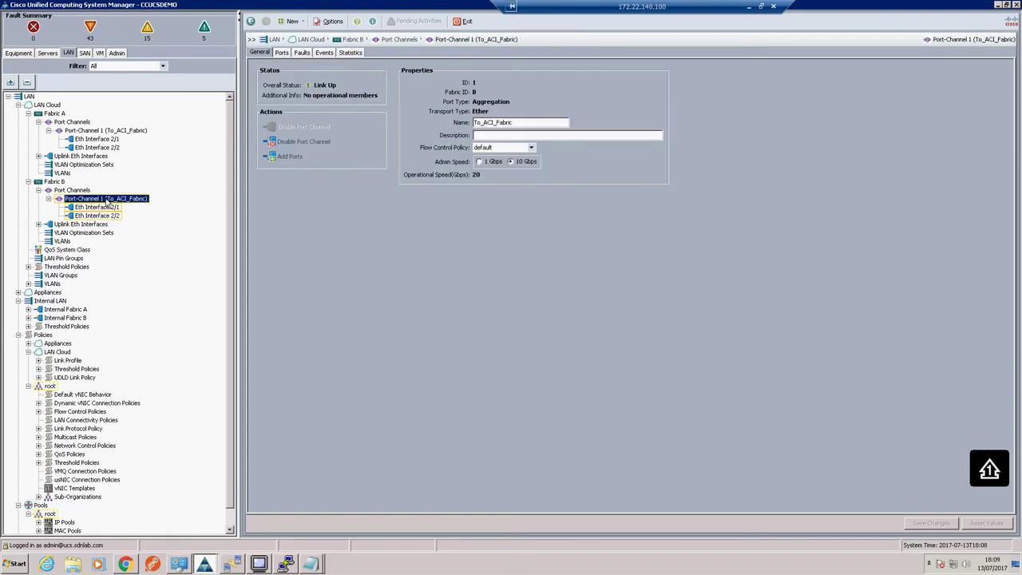
{"action": "left_click", "coordinate": [107, 207]}
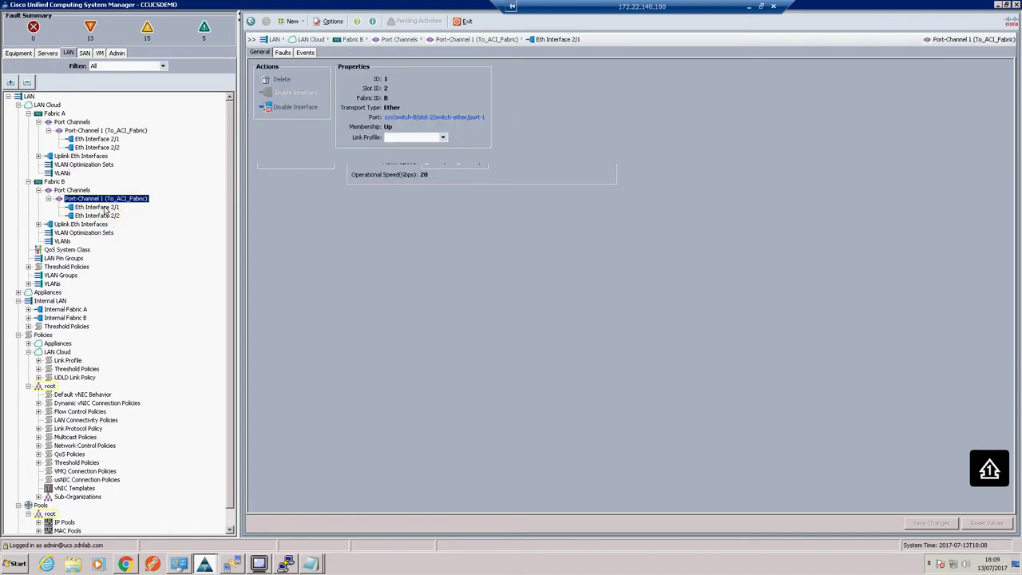
{"action": "left_click", "coordinate": [104, 217]}
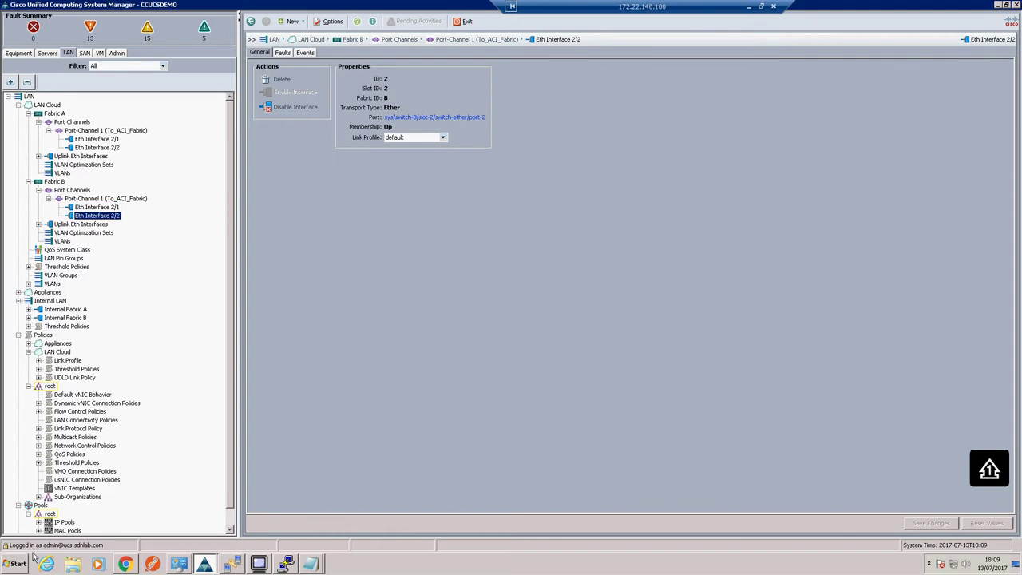
Return to APIC and submit the interface configuration wizard.
{"action": "mouse_move", "coordinate": [128, 566]}
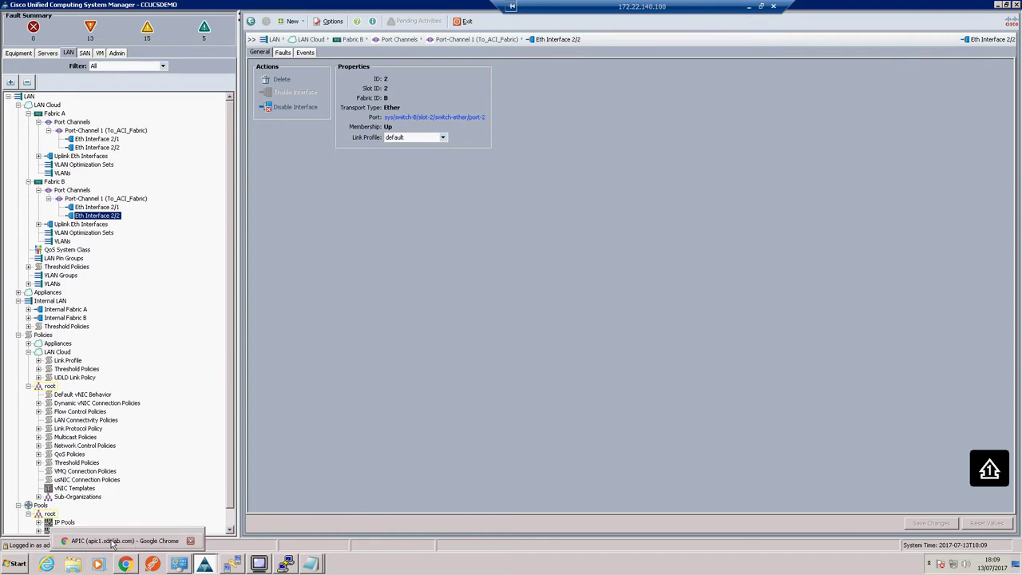
{"action": "left_click", "coordinate": [111, 544]}
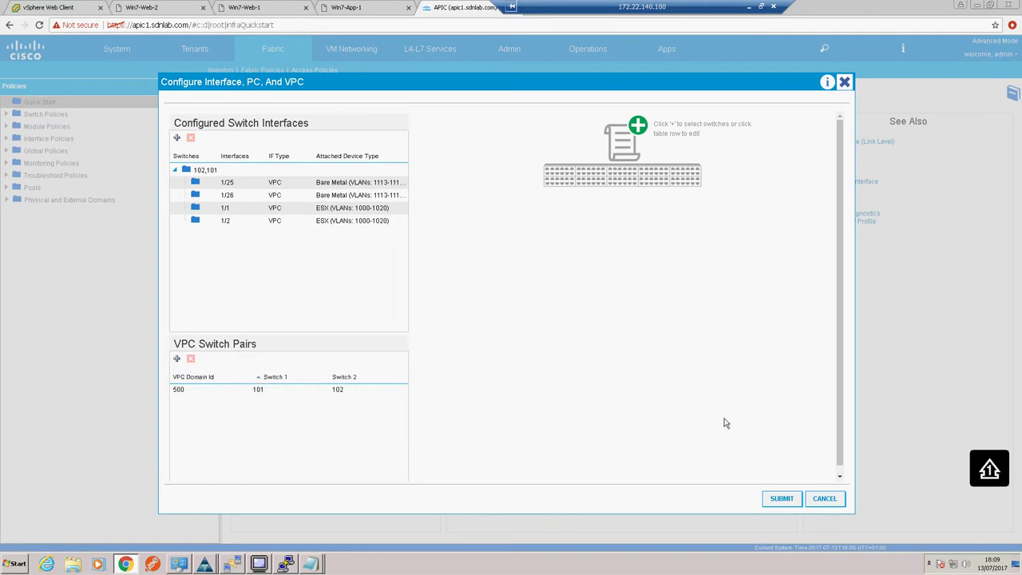
{"action": "left_click", "coordinate": [783, 498]}
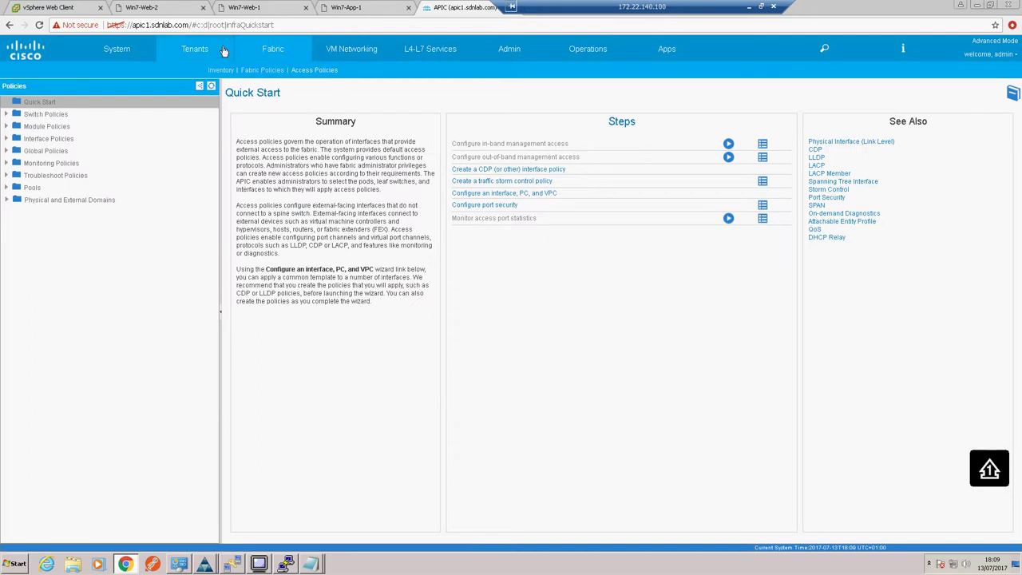
In VM Networking, expand the UCS-VMware domain's vCenter controller to list its ESXi hypervisors.
{"action": "left_click", "coordinate": [345, 51]}
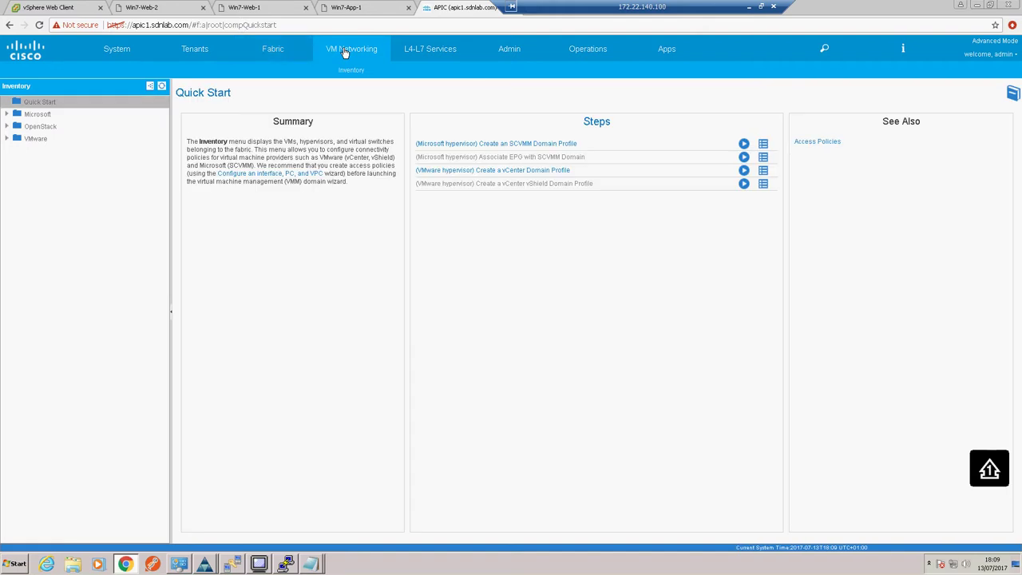
{"action": "left_click", "coordinate": [5, 139]}
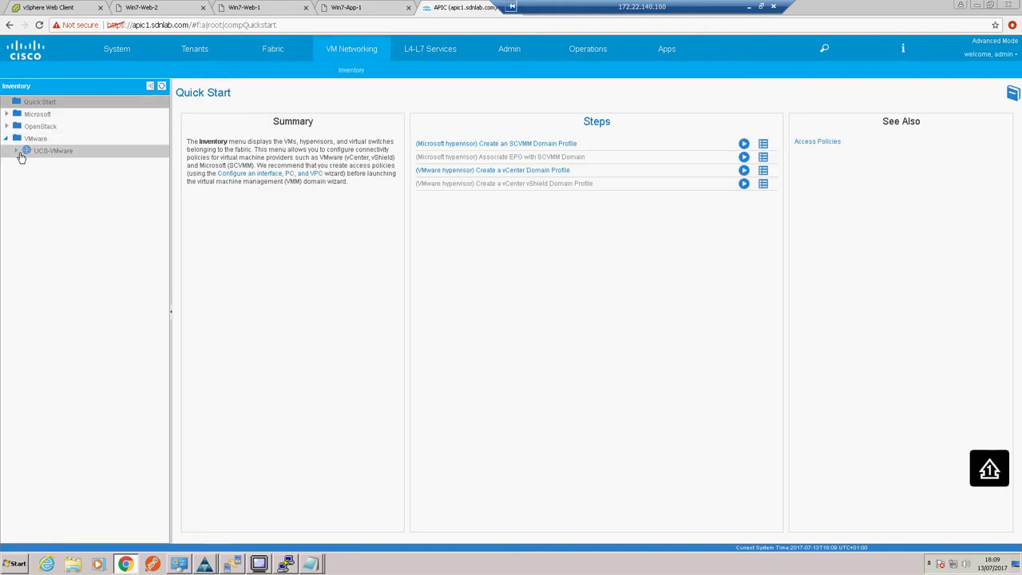
{"action": "left_click", "coordinate": [18, 154]}
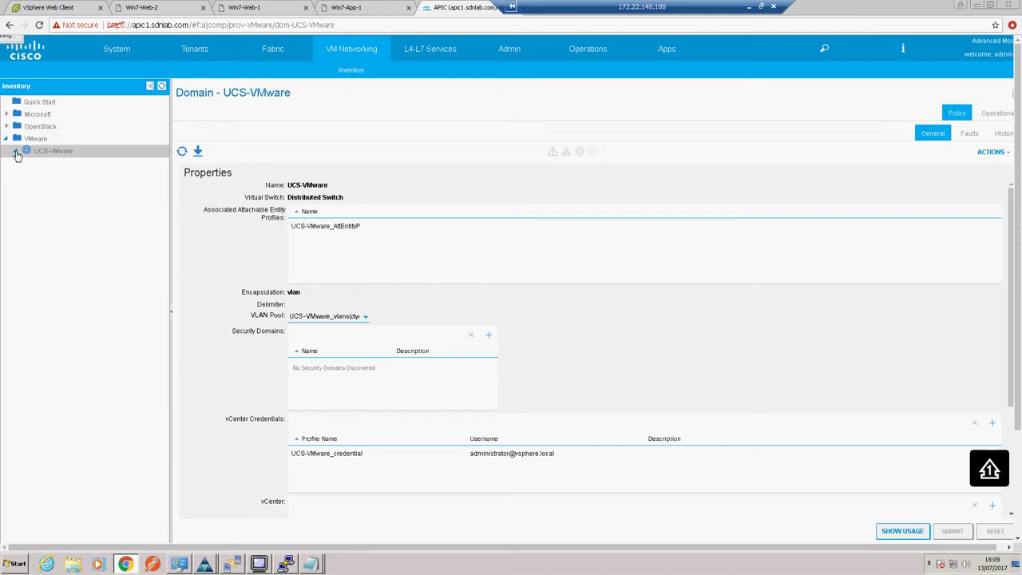
{"action": "left_click", "coordinate": [15, 151]}
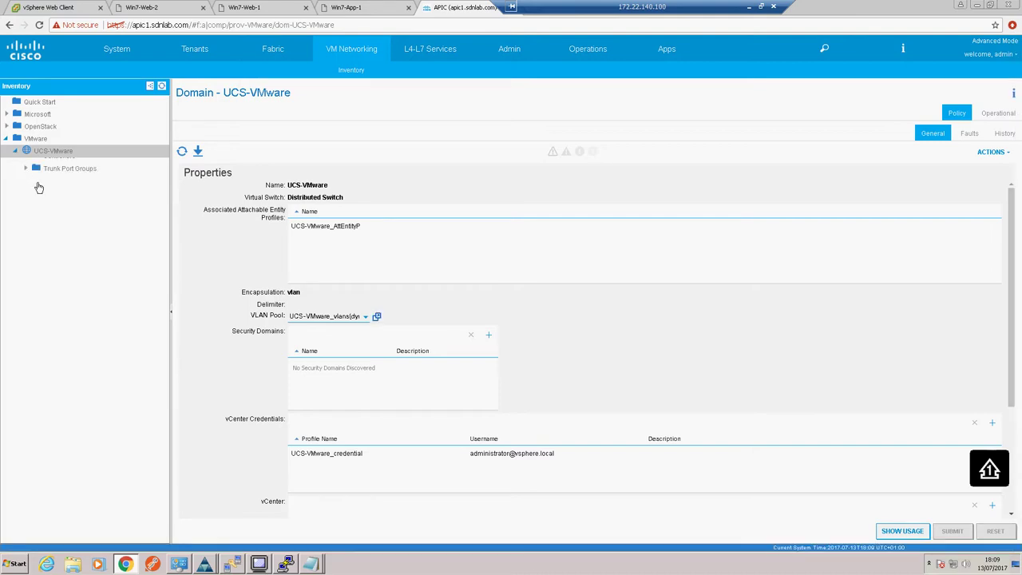
{"action": "left_click", "coordinate": [24, 163]}
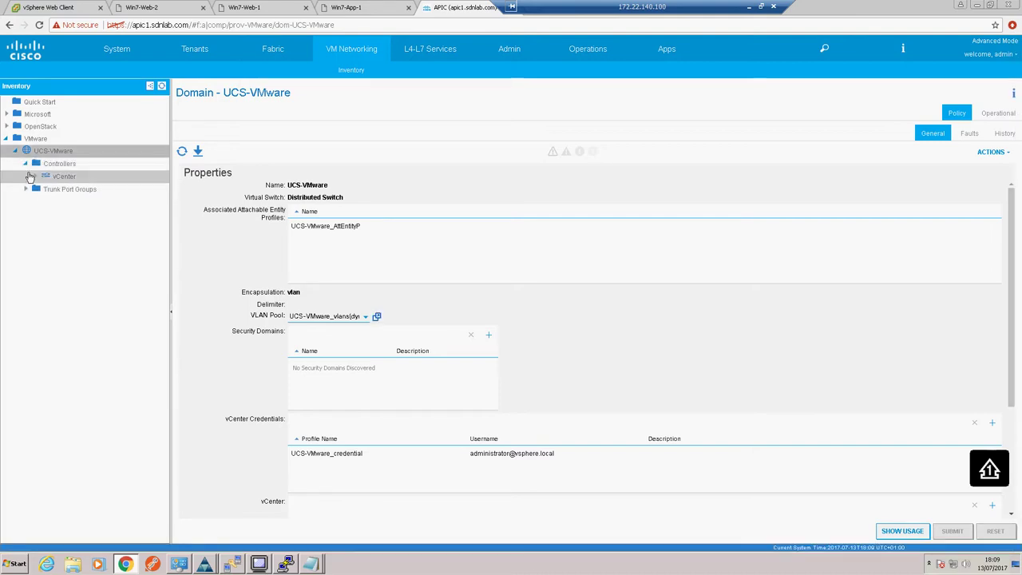
{"action": "left_click", "coordinate": [33, 176]}
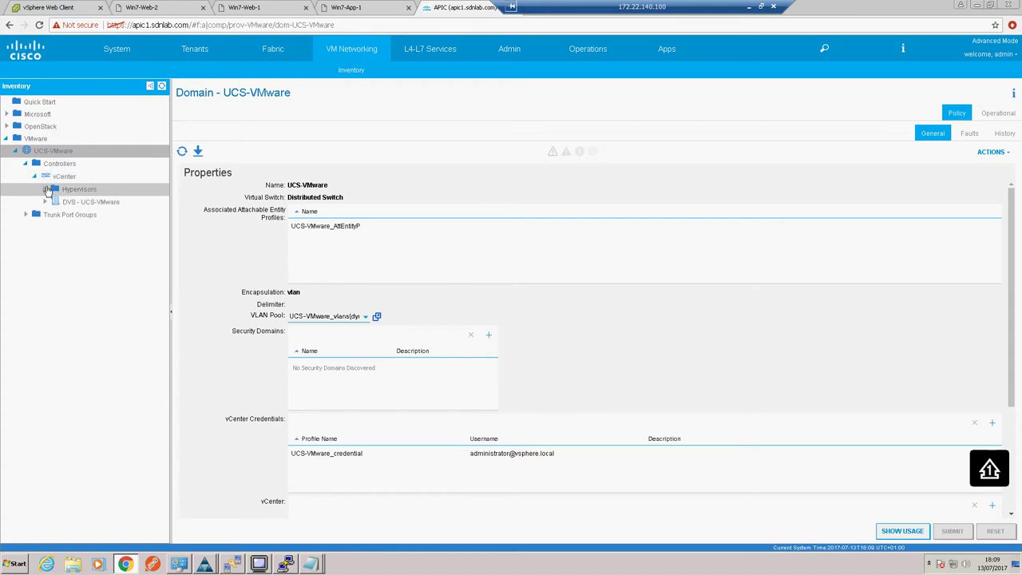
{"action": "left_click", "coordinate": [46, 190]}
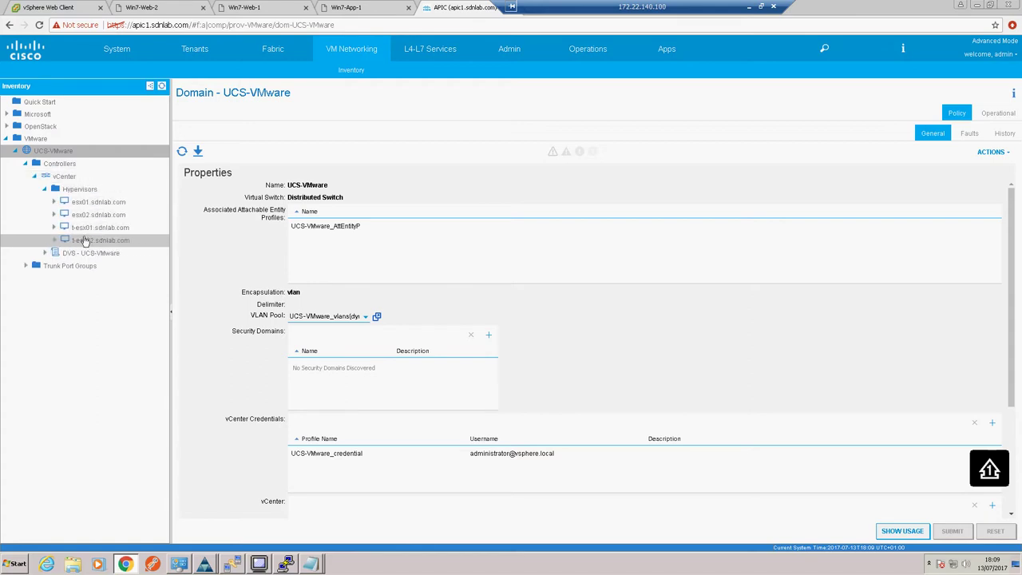
Expand the Virtual Machines folders of t-esx01 and t-esx02 to show Win7-App-1, Win7-Web-1, Win7-Web-2.
{"action": "left_click", "coordinate": [53, 231]}
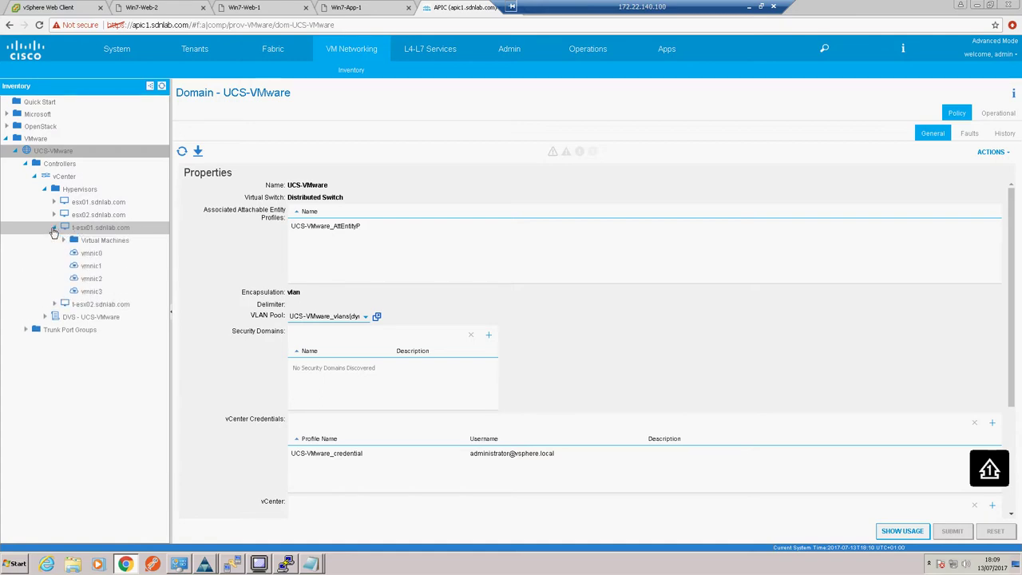
{"action": "left_click", "coordinate": [63, 241]}
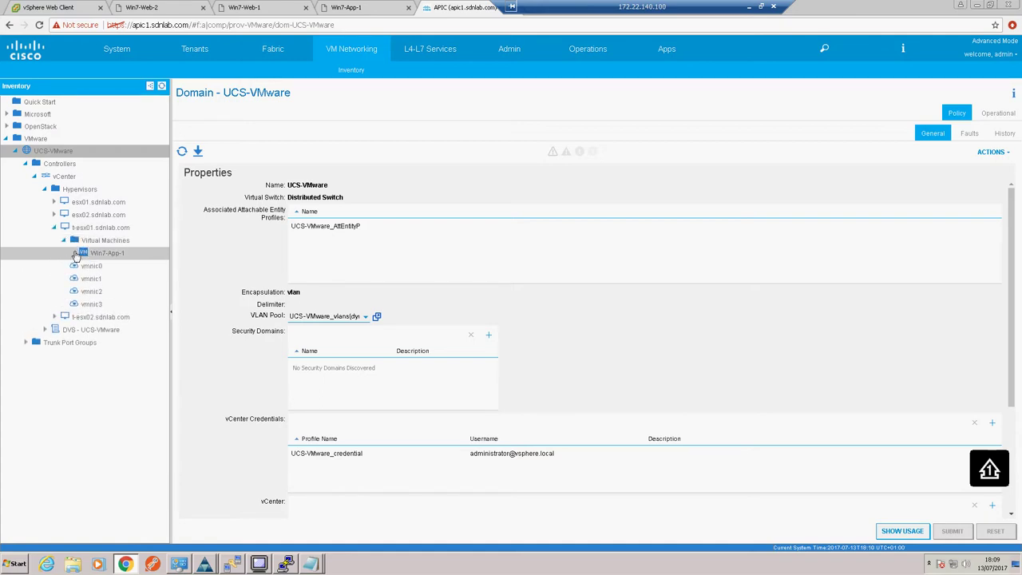
{"action": "left_click", "coordinate": [55, 317]}
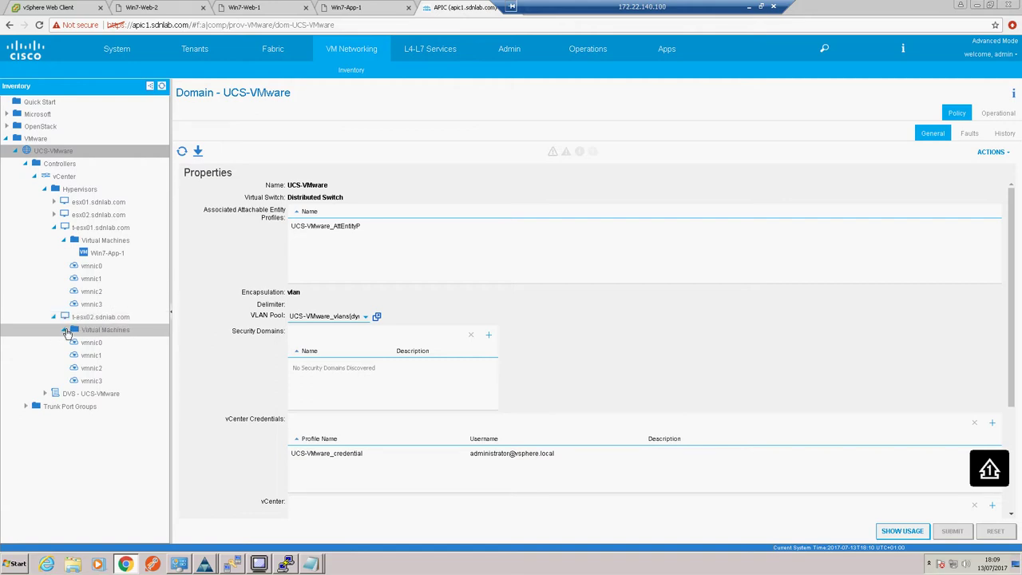
{"action": "left_click", "coordinate": [65, 331]}
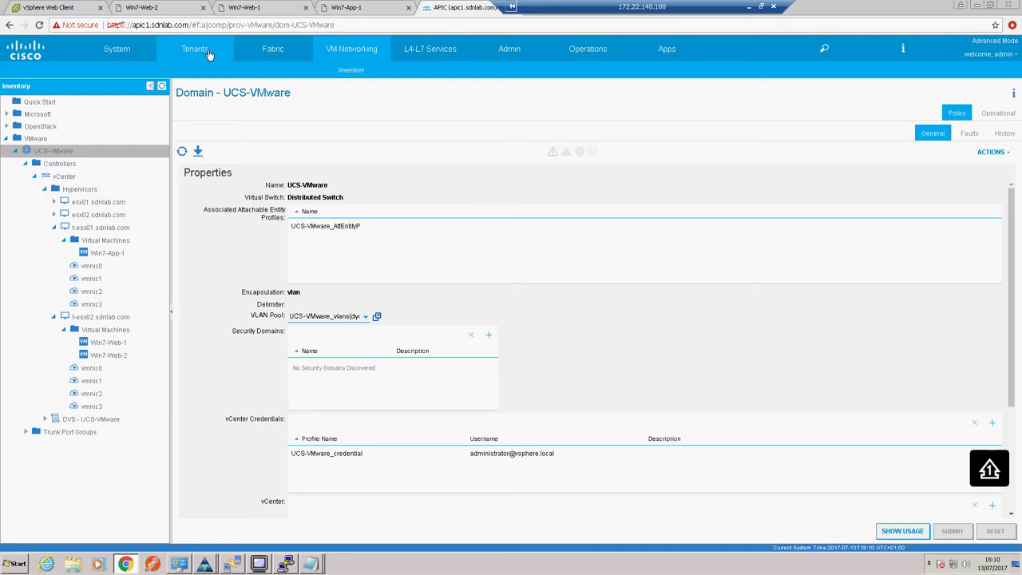
In Fabric Inventory, show properties of CC_ACI_LEAF_1's port channel po13-UCS-FI-A_PolGrp.
{"action": "left_click", "coordinate": [276, 53]}
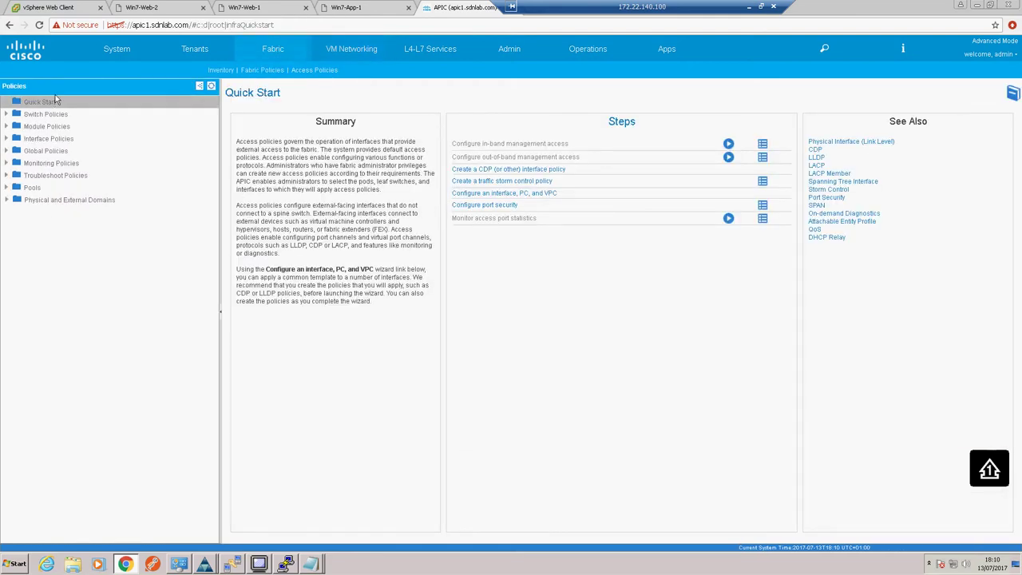
{"action": "left_click", "coordinate": [216, 71]}
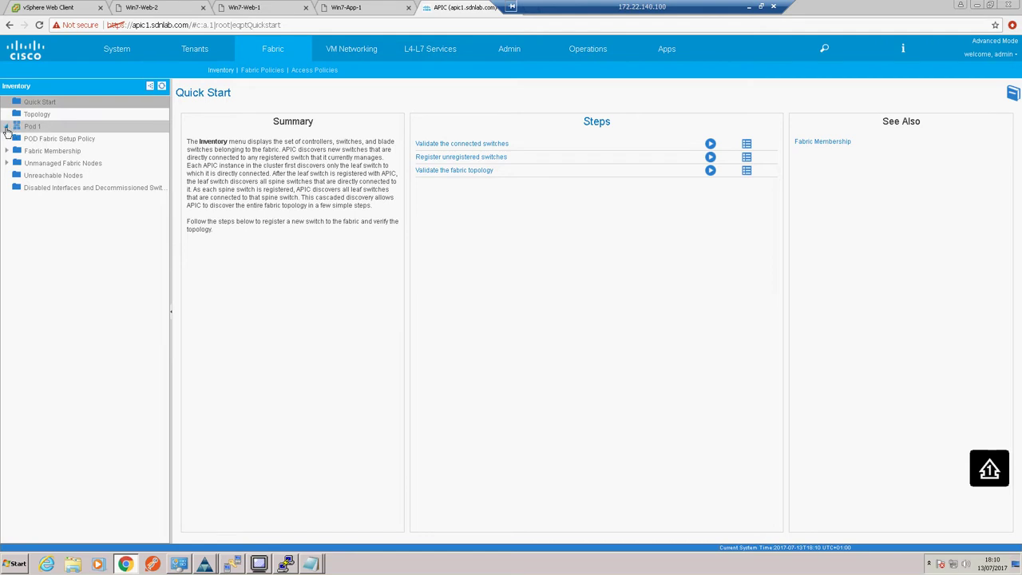
{"action": "left_click", "coordinate": [6, 127]}
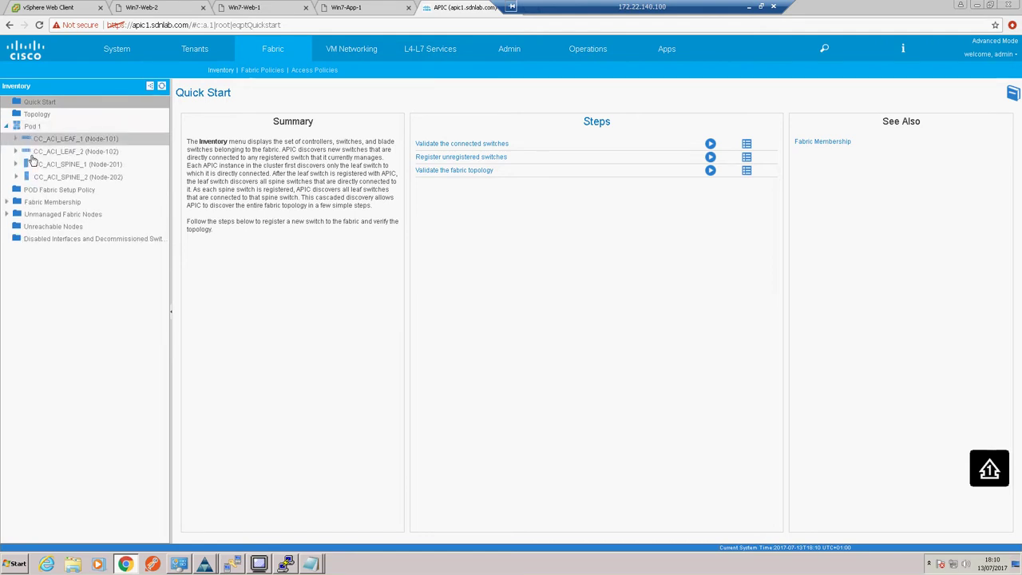
{"action": "left_click", "coordinate": [16, 140]}
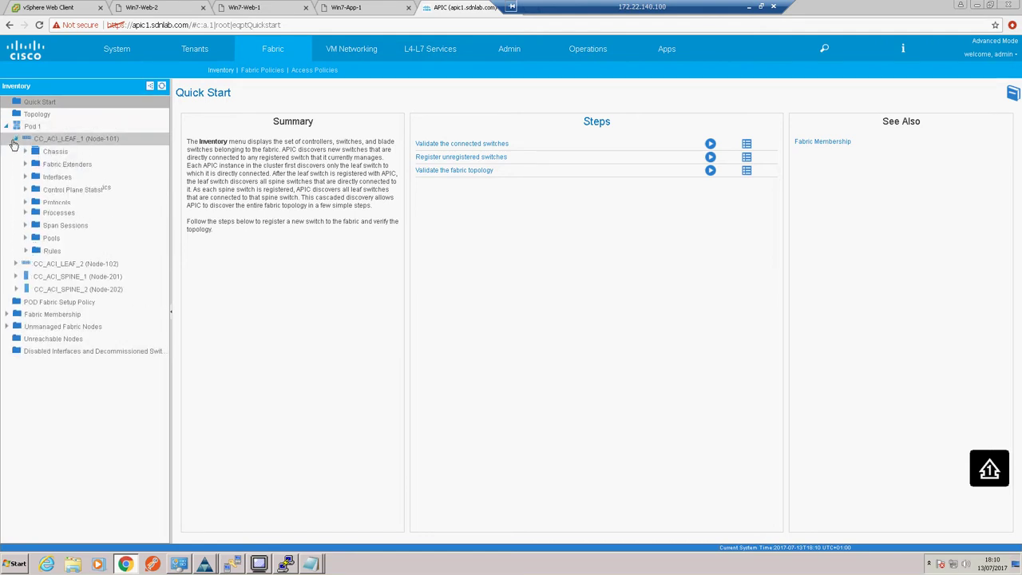
{"action": "left_click", "coordinate": [26, 177]}
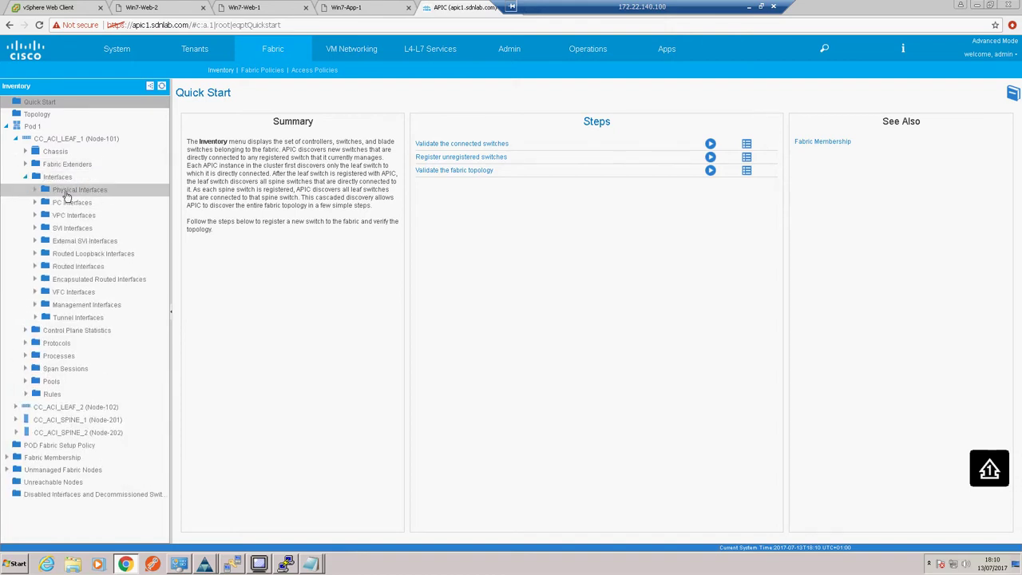
{"action": "left_click", "coordinate": [66, 191]}
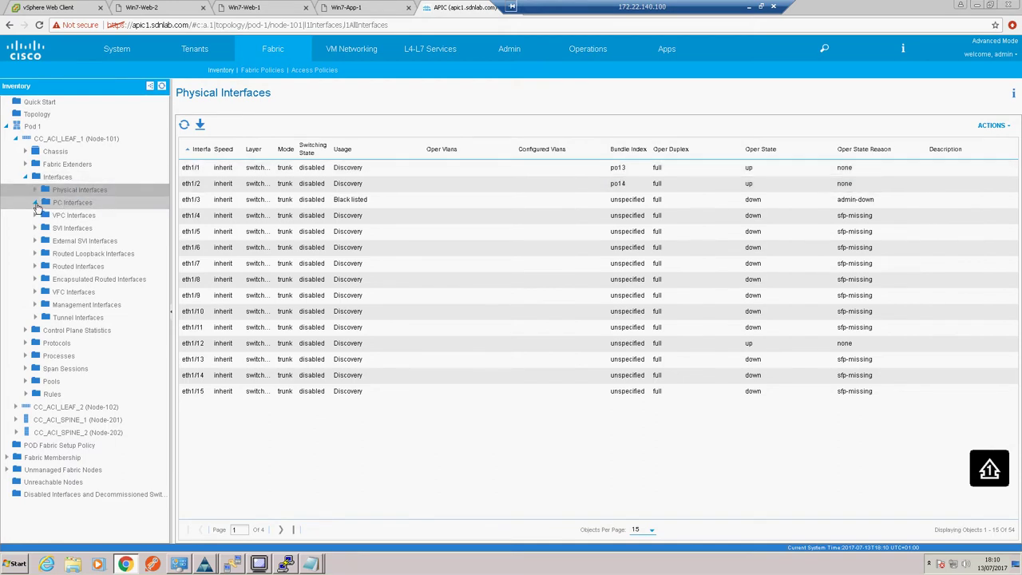
{"action": "left_click", "coordinate": [35, 204]}
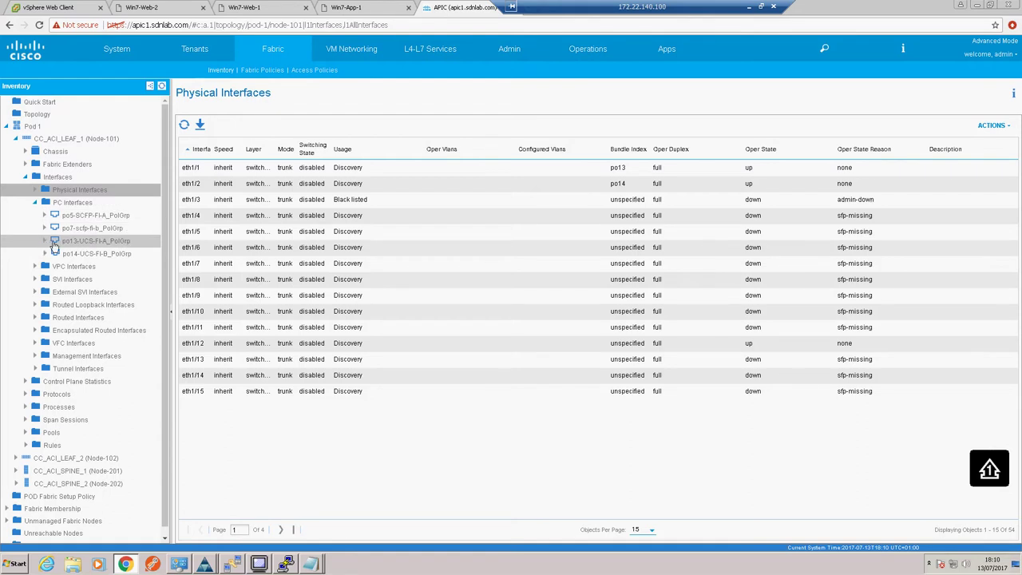
{"action": "left_click", "coordinate": [45, 241]}
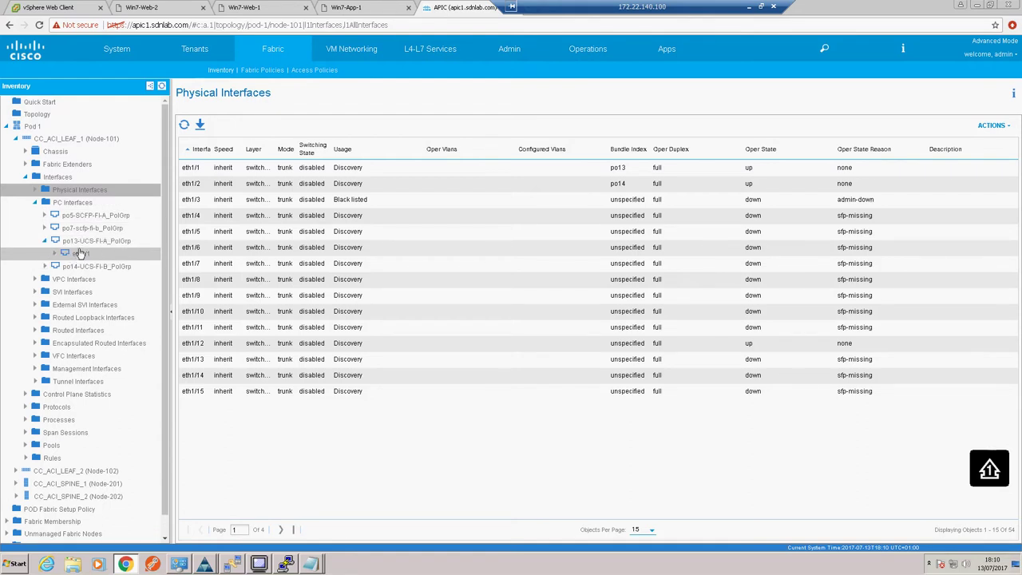
{"action": "left_click", "coordinate": [84, 242]}
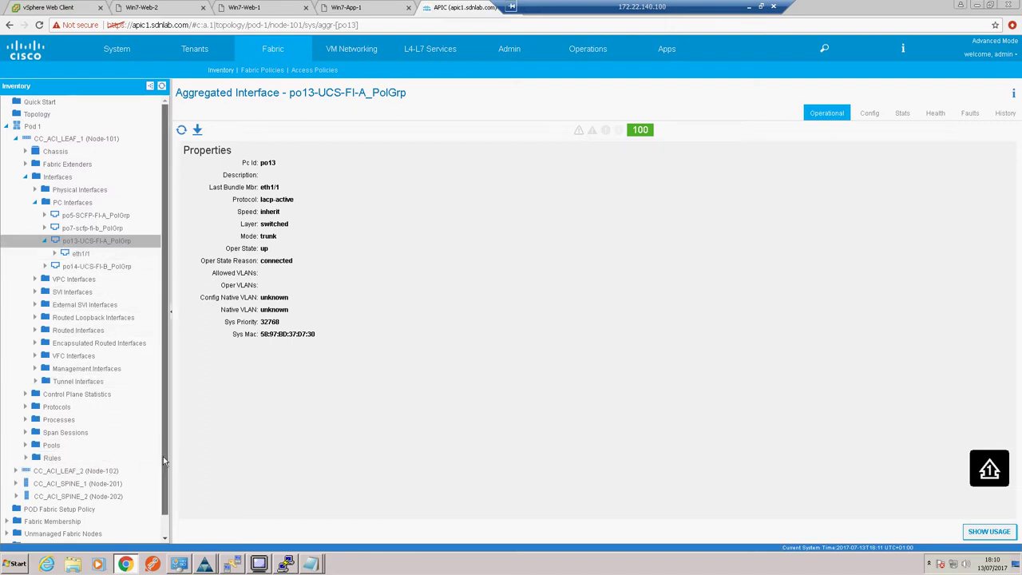
Expand and browse the Unmanaged Fabric Nodes list.
{"action": "scroll", "coordinate": [163, 456], "scroll_direction": "down", "scroll_amount": 1}
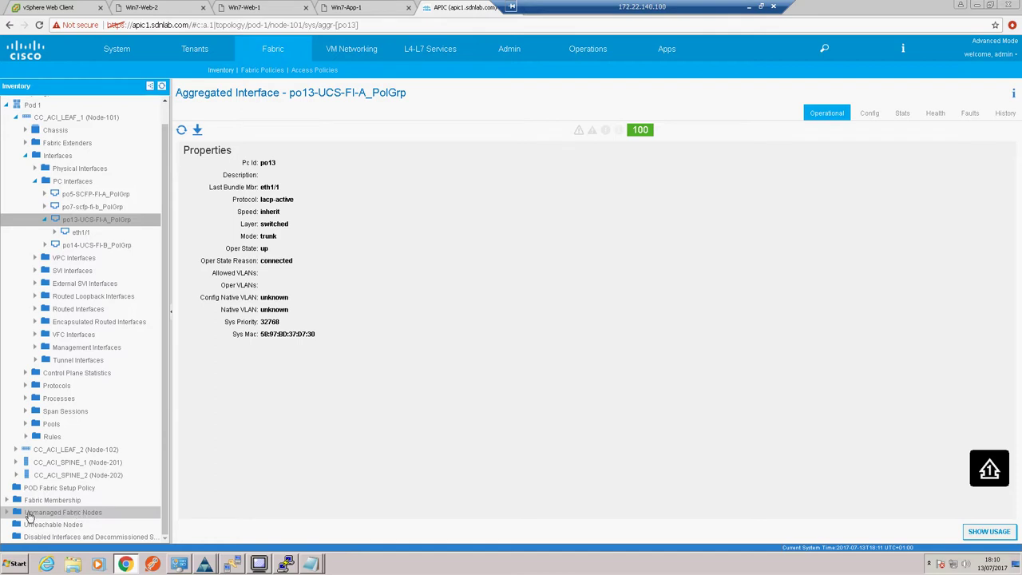
{"action": "left_click", "coordinate": [7, 512]}
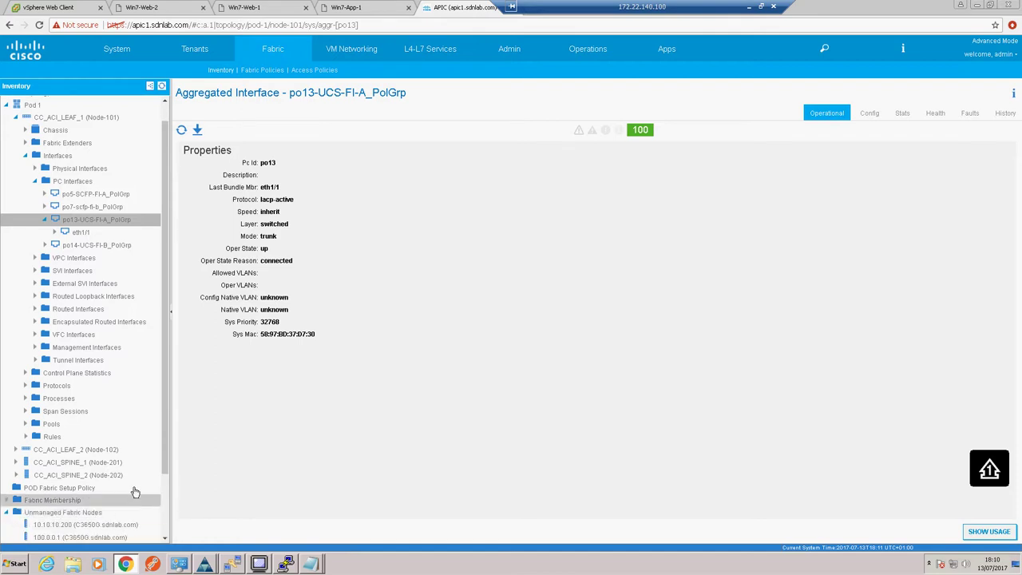
{"action": "scroll", "coordinate": [165, 495], "scroll_direction": "down", "scroll_amount": 1}
{"action": "scroll", "coordinate": [165, 495], "scroll_direction": "down", "scroll_amount": 1}
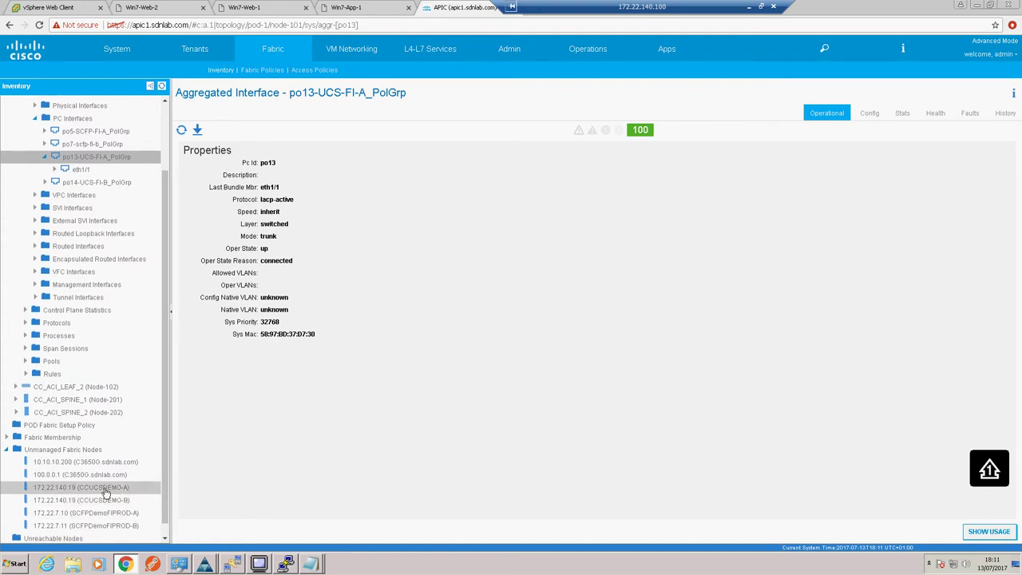
View topology of fabric interconnects 172.22.140.18 and 172.22.140.19, then list all tenants.
{"action": "left_click", "coordinate": [106, 489]}
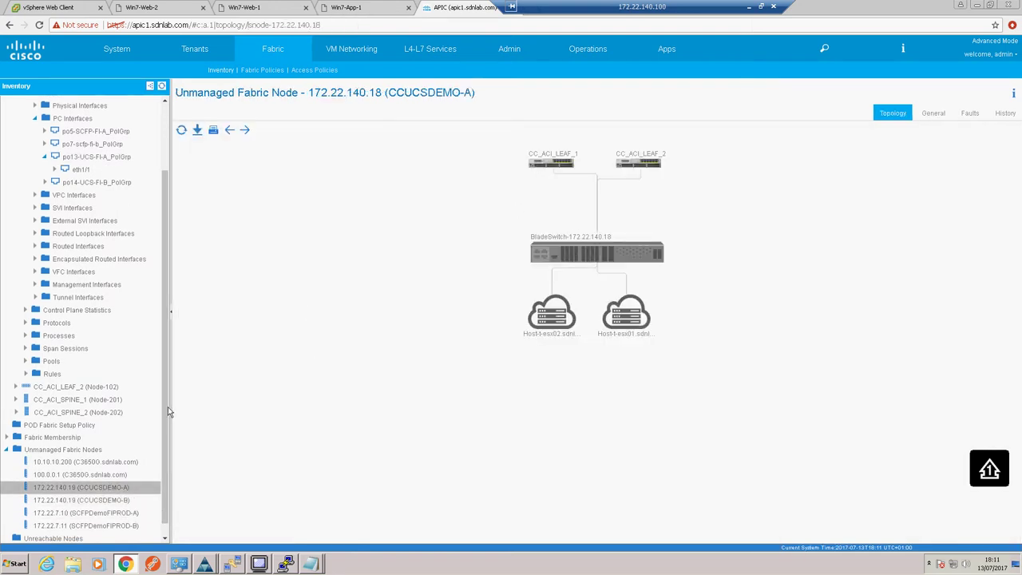
{"action": "left_click", "coordinate": [102, 503]}
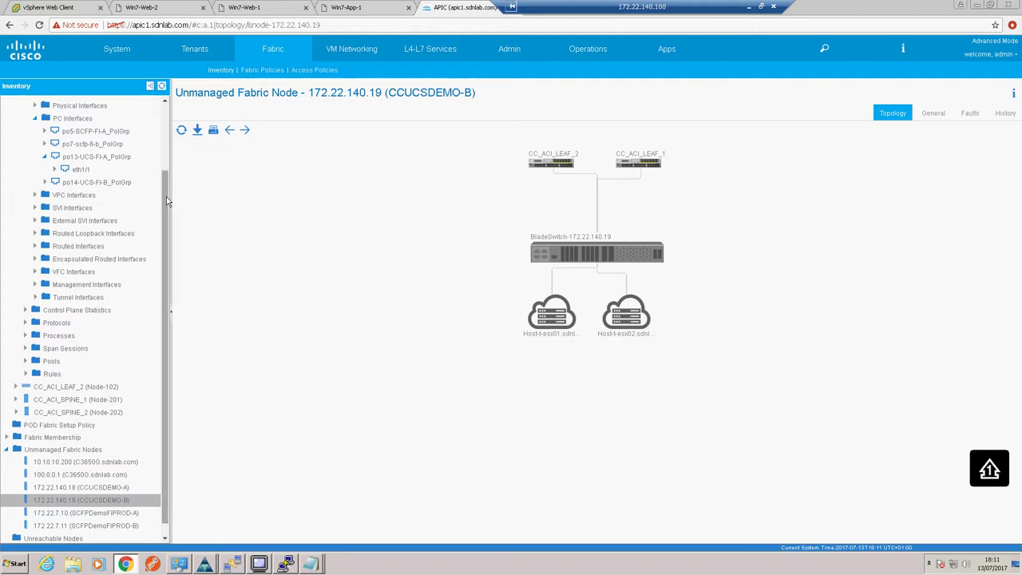
{"action": "left_click_drag", "start_coordinate": [163, 200], "coordinate": [162, 130]}
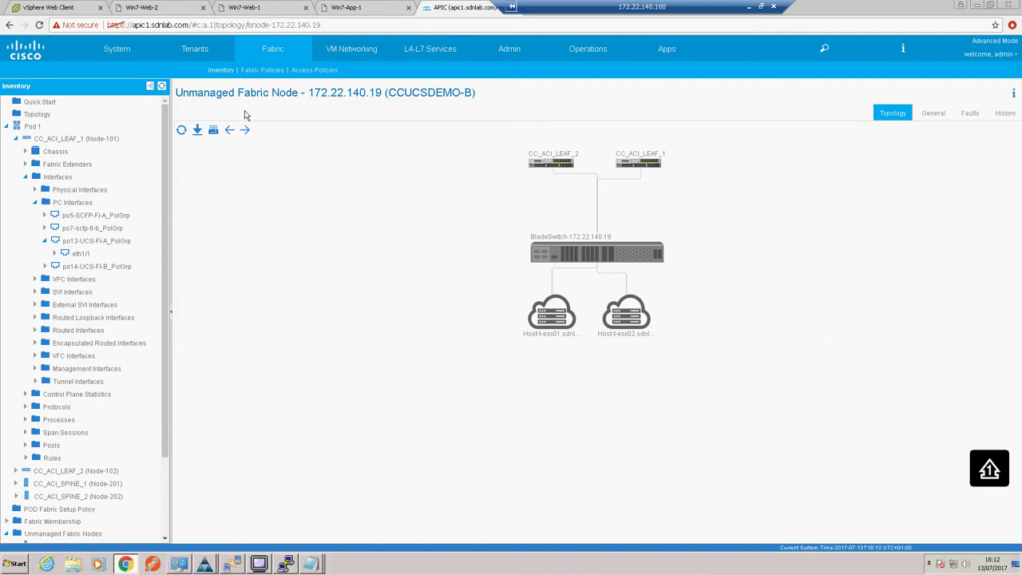
{"action": "left_click", "coordinate": [196, 50]}
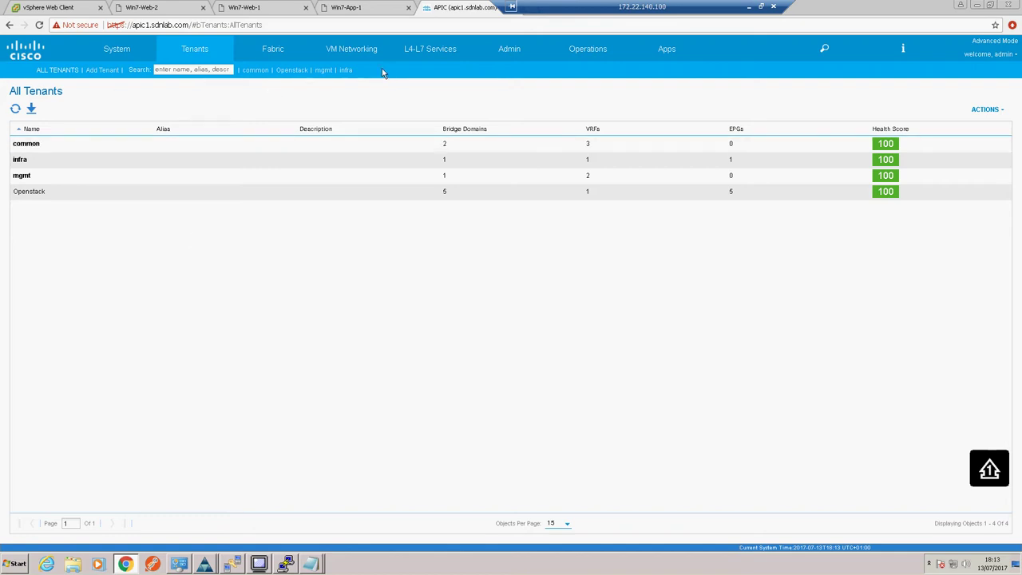
Add tenant sdnlab with VRF sdnlab-vrf.
{"action": "left_click", "coordinate": [101, 70]}
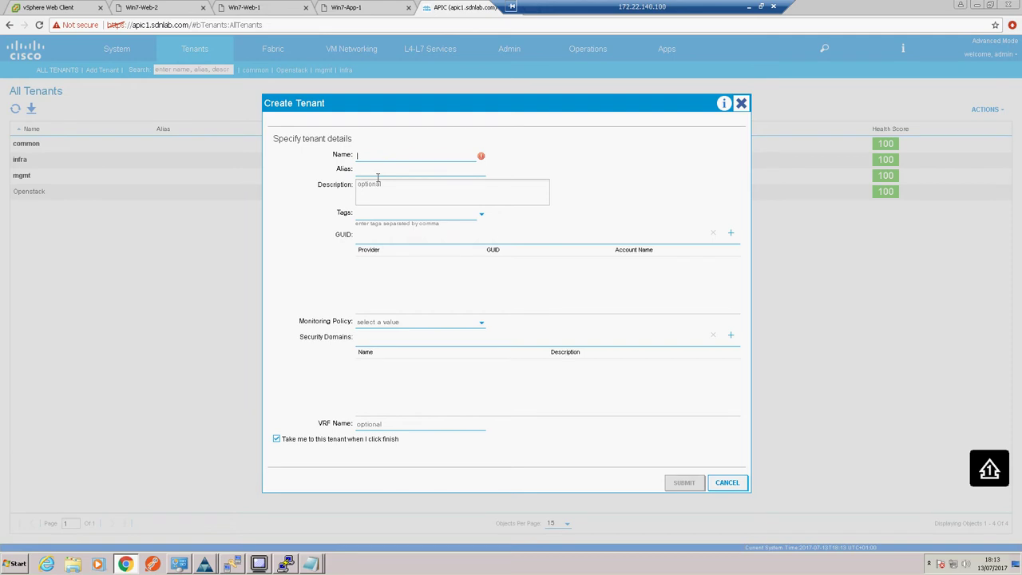
{"action": "type", "text": "a"}
{"action": "type", "text": "dnlab"}
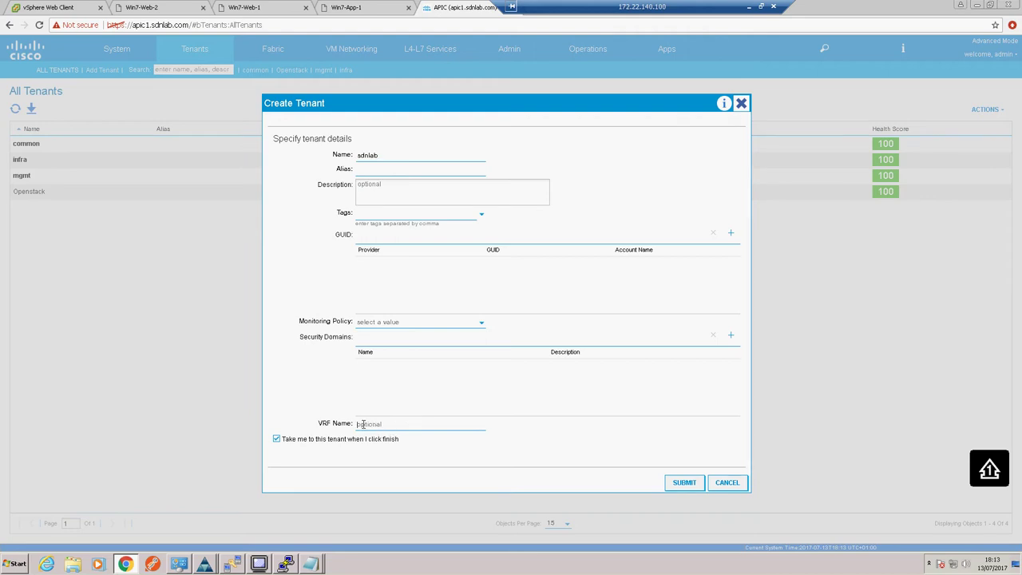
{"action": "type", "text": "sd"}
{"action": "type", "text": "dn"}
{"action": "type", "text": "lab"}
{"action": "type", "text": "-vrf"}
{"action": "left_click", "coordinate": [684, 483]}
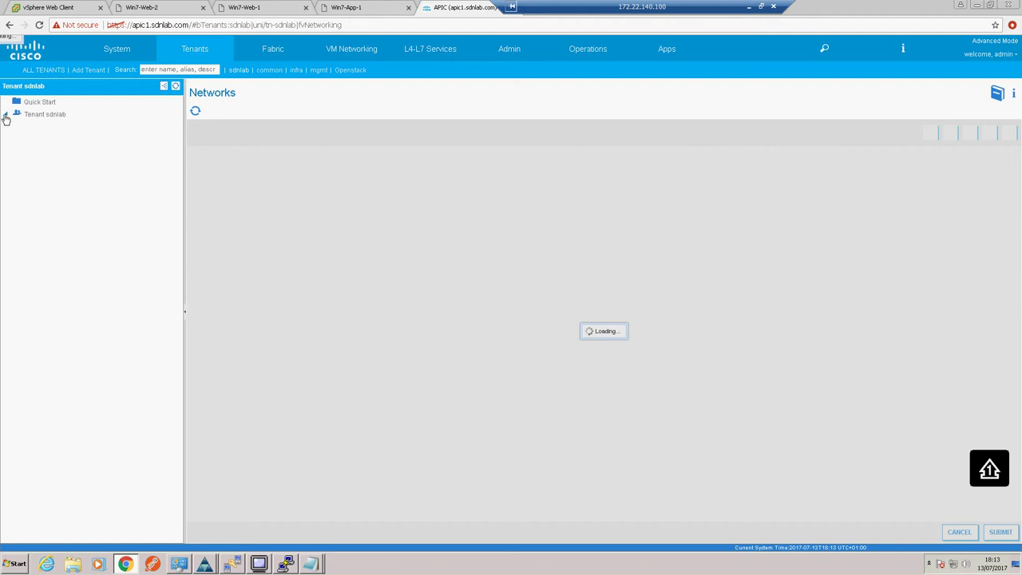
Show the sdnlab tenant dashboard, expand its folders, and select Networking.
{"action": "left_click", "coordinate": [45, 118]}
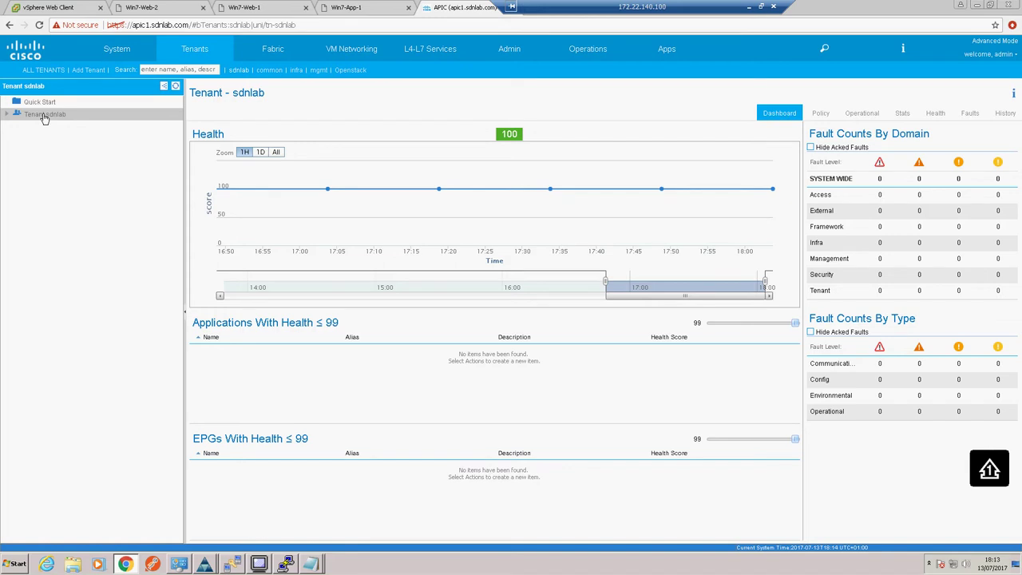
{"action": "double_click", "coordinate": [44, 116]}
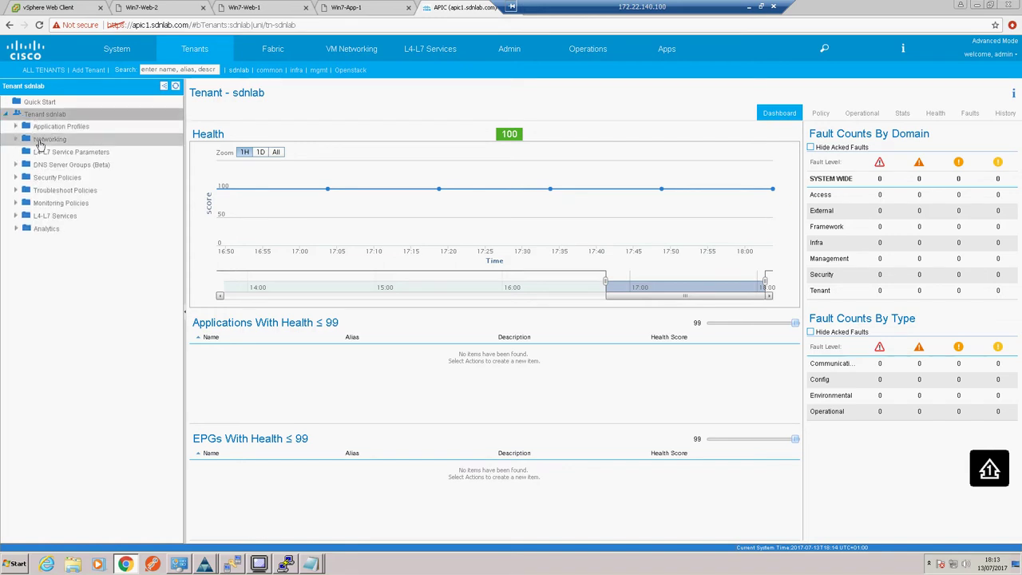
{"action": "left_click", "coordinate": [40, 144]}
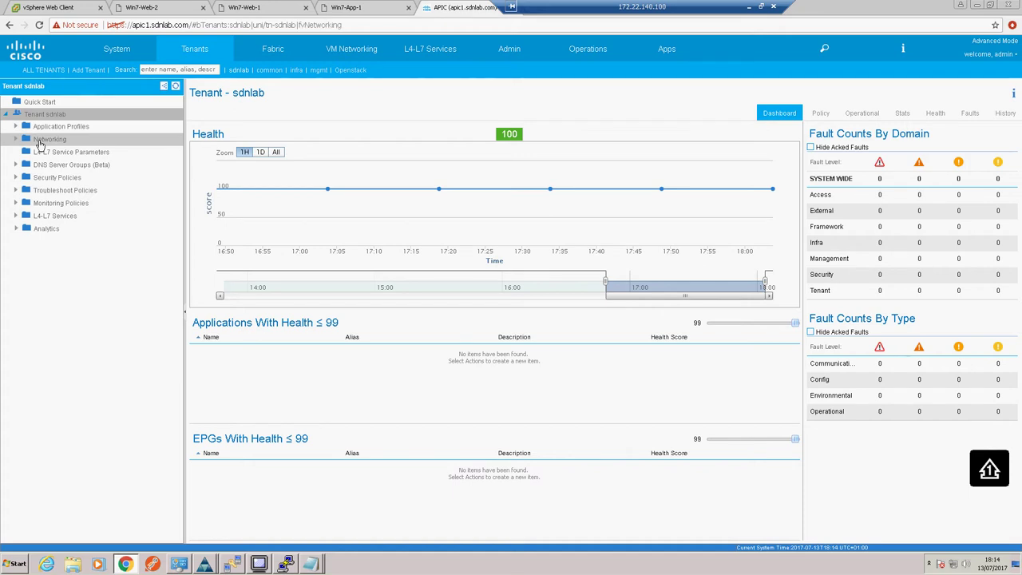
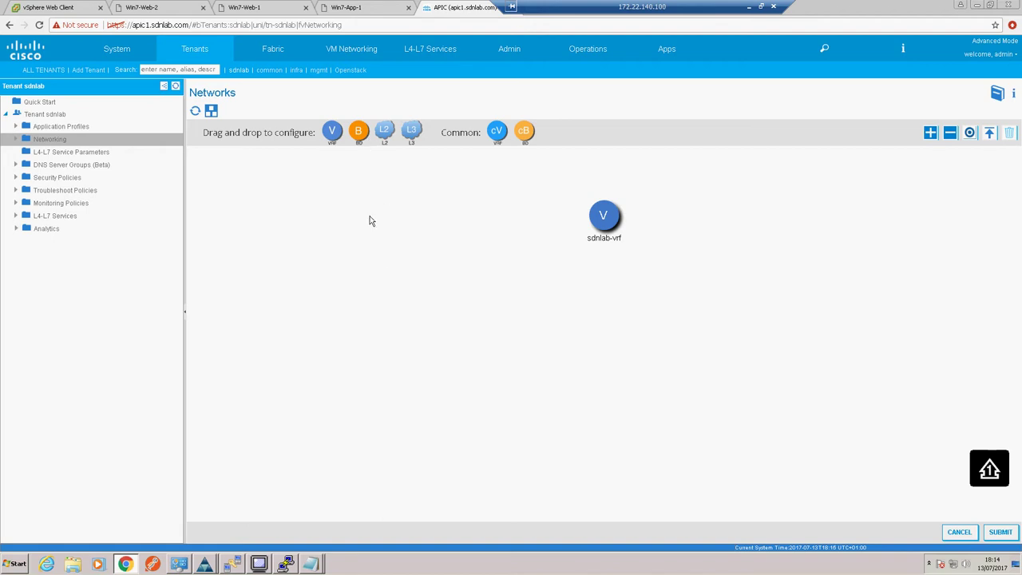
Bring up the networking creation options in tenant sdnlab's Networks view.
{"action": "right_click", "coordinate": [82, 142]}
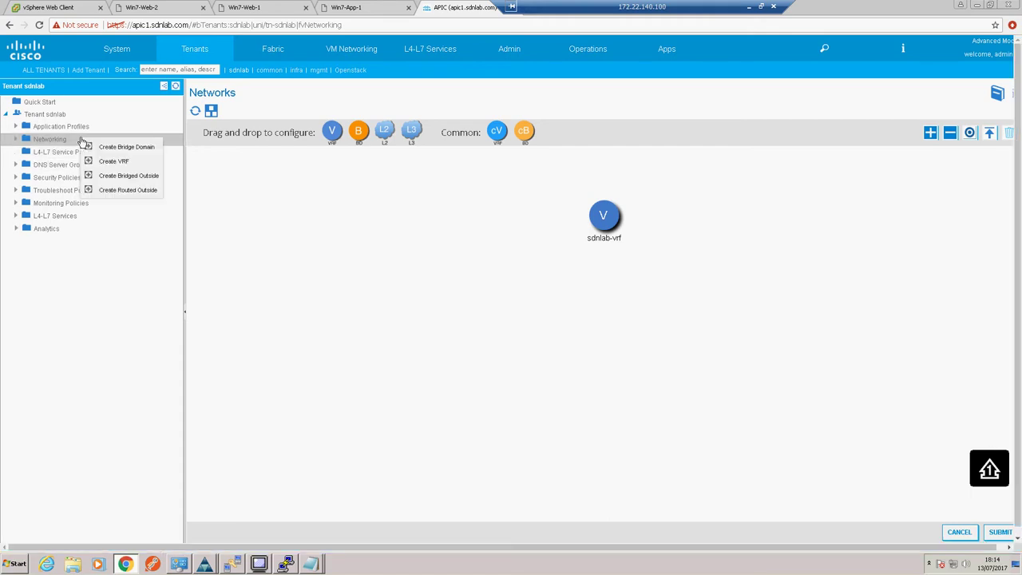
Add a new bridge domain named VLAN10 to sdnlab-vrf.
{"action": "left_click", "coordinate": [244, 204]}
{"action": "left_click_drag", "start_coordinate": [360, 134], "coordinate": [583, 268]}
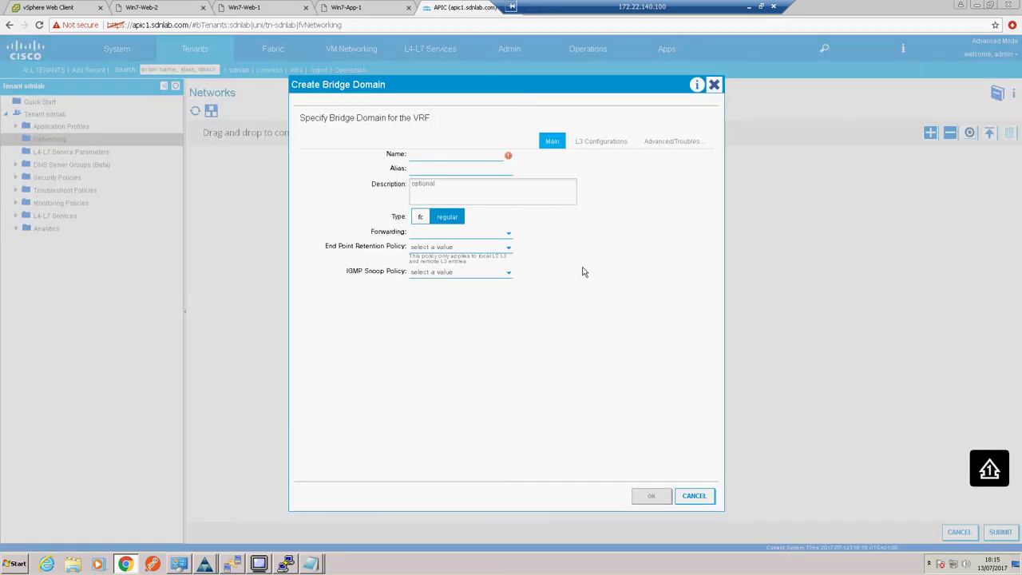
{"action": "left_click", "coordinate": [448, 153]}
{"action": "type", "text": "VLAN10"}
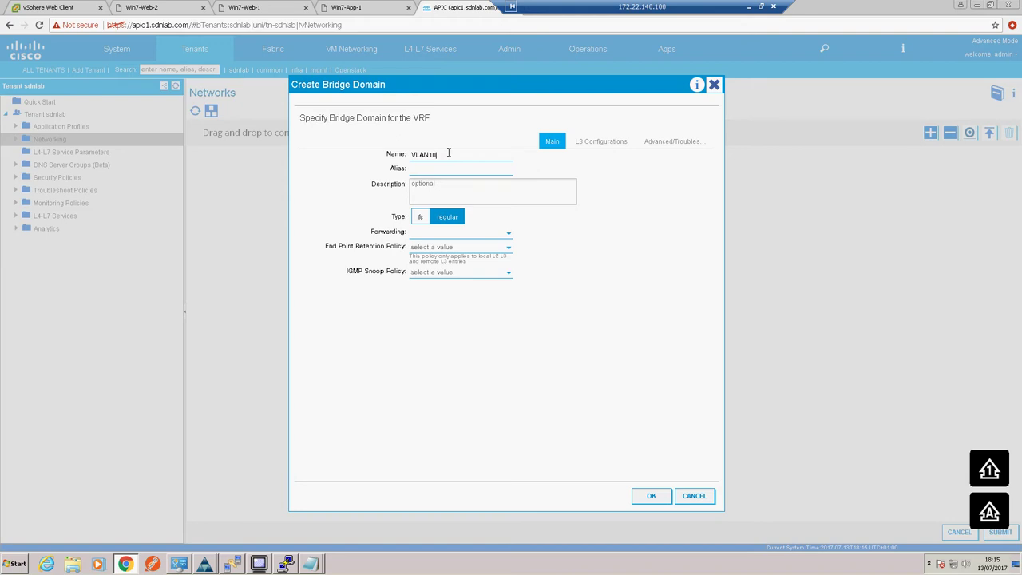
Give VLAN10 the gateway subnet 10.10.10.254/24 and finish creating it.
{"action": "left_click", "coordinate": [601, 141]}
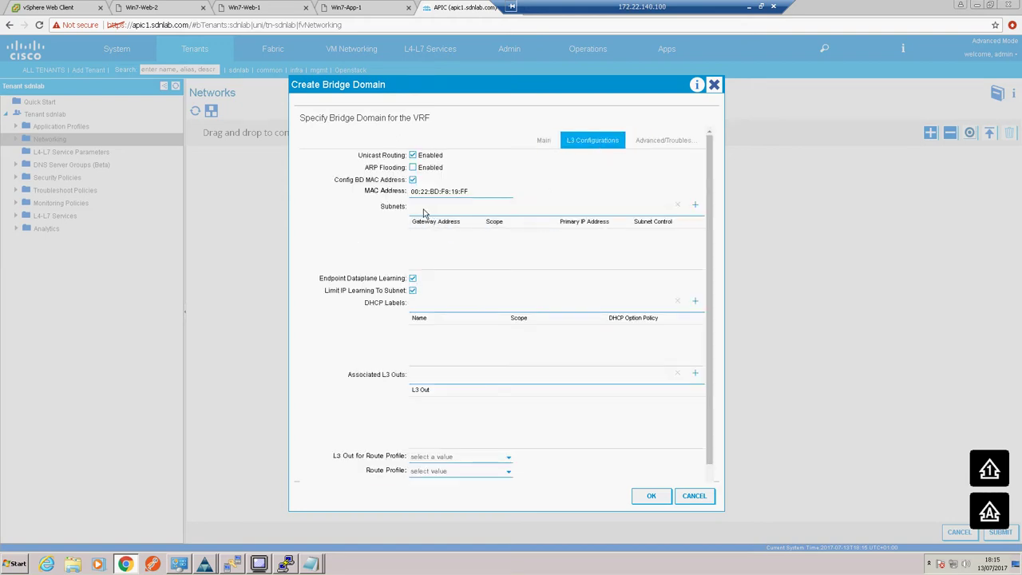
{"action": "left_click", "coordinate": [696, 210]}
{"action": "type", "text": "10"}
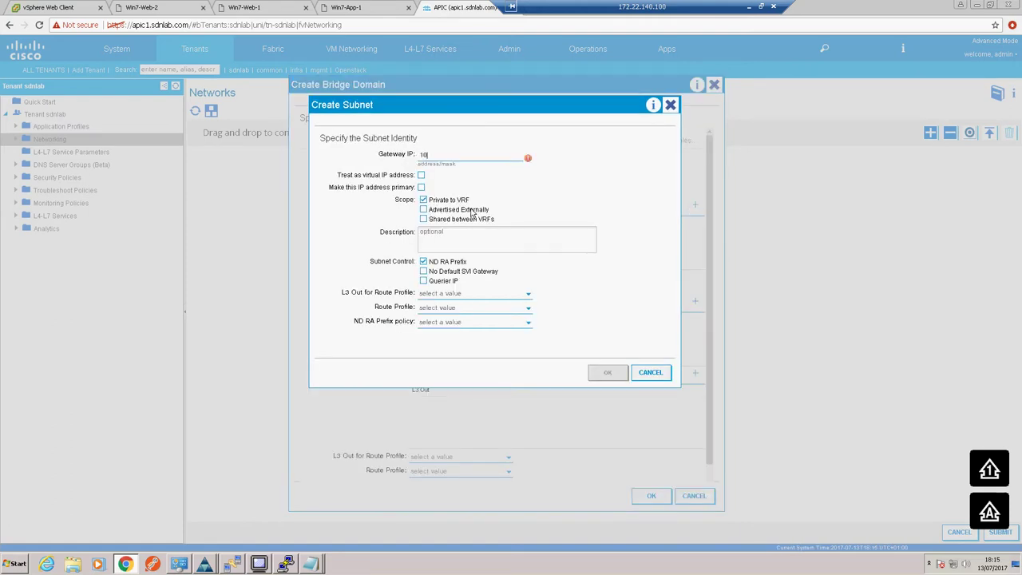
{"action": "type", "text": ".1"}
{"action": "type", "text": "24"}
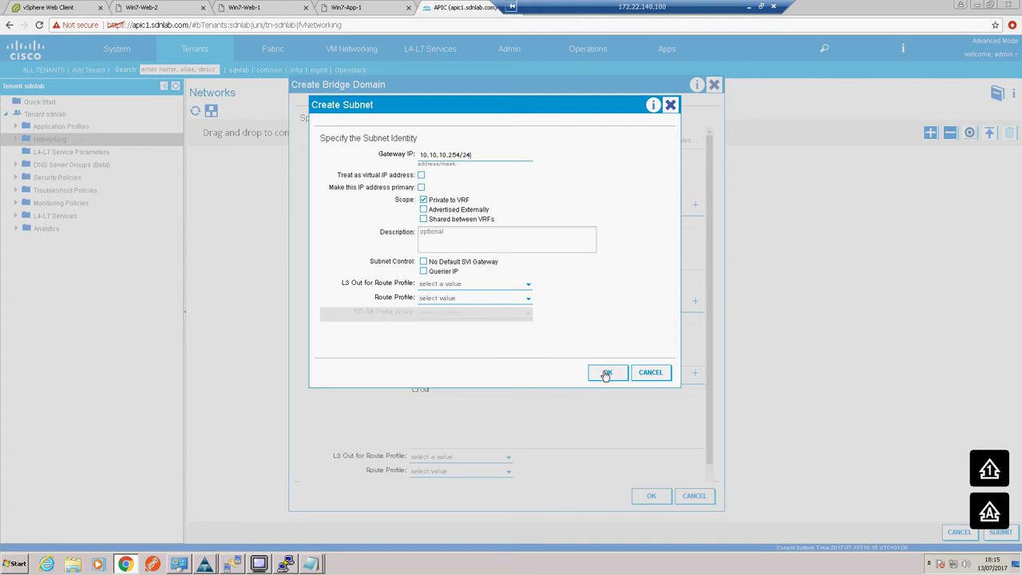
{"action": "left_click", "coordinate": [607, 374]}
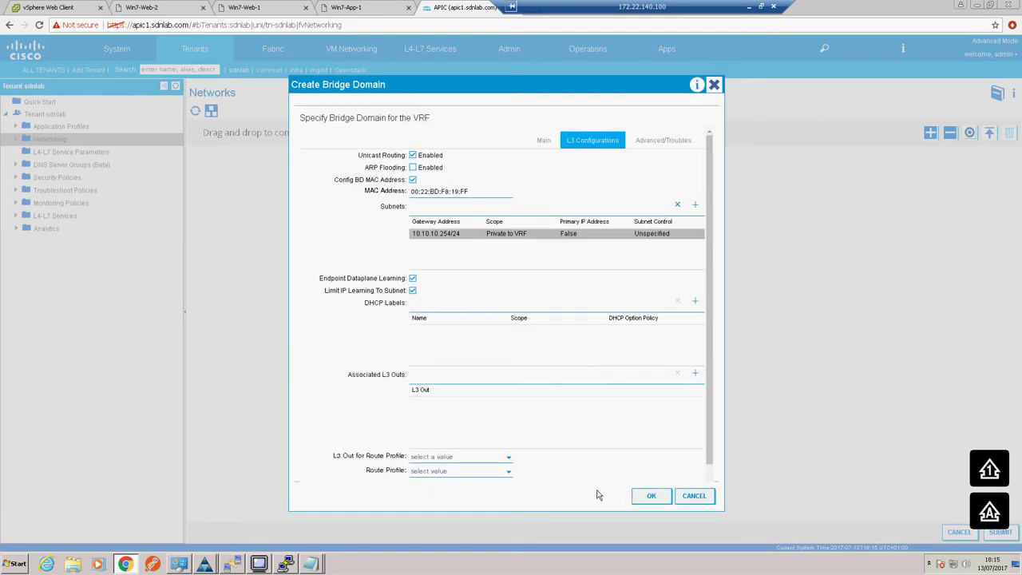
{"action": "left_click", "coordinate": [642, 500]}
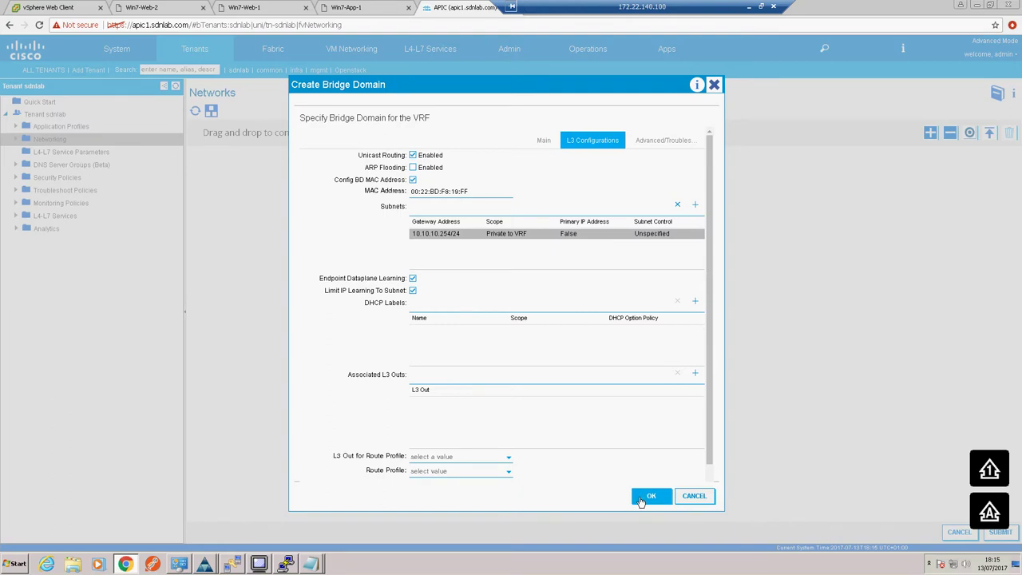
{"action": "left_click", "coordinate": [548, 142]}
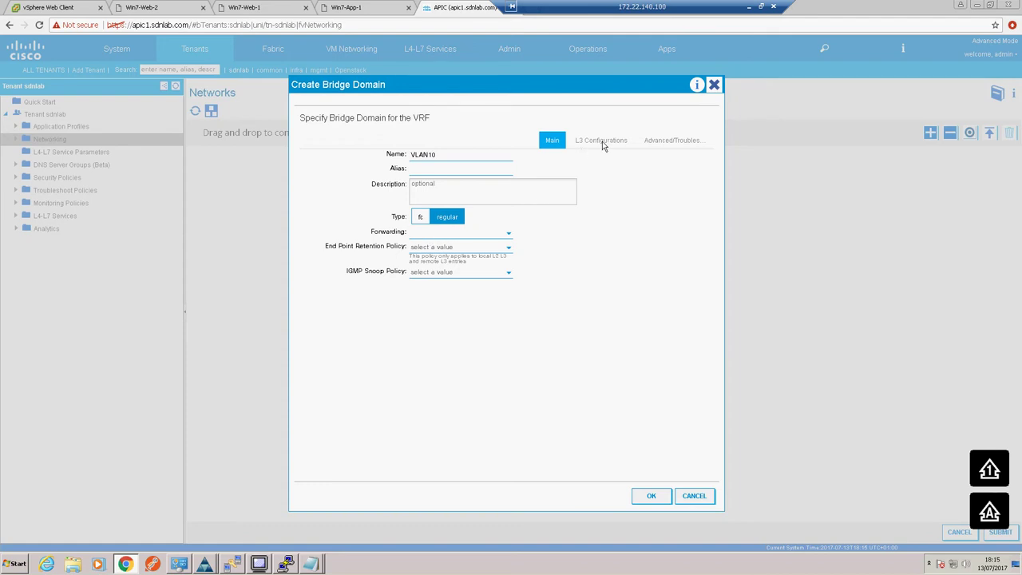
{"action": "left_click", "coordinate": [603, 142]}
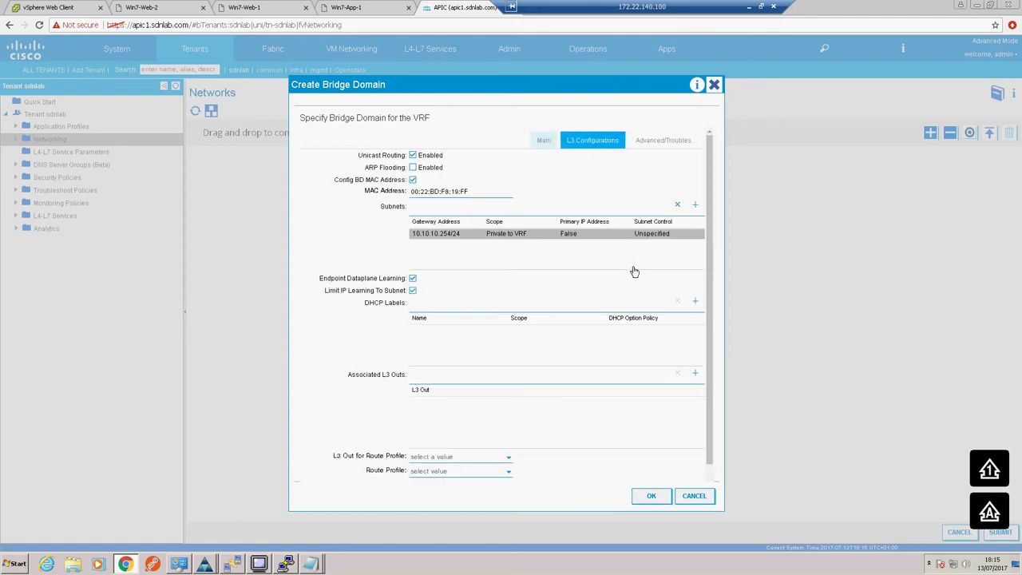
{"action": "left_click", "coordinate": [651, 497]}
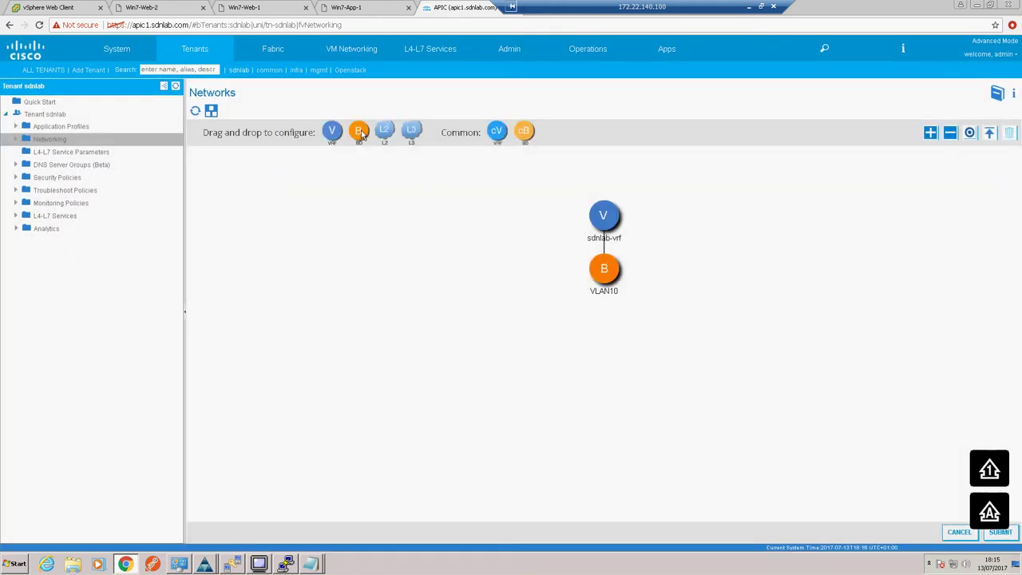
Create bridge domain VLAN20 on sdnlab-vrf with gateway subnet 20.20.20.254/24.
{"action": "left_click_drag", "start_coordinate": [395, 171], "coordinate": [639, 252]}
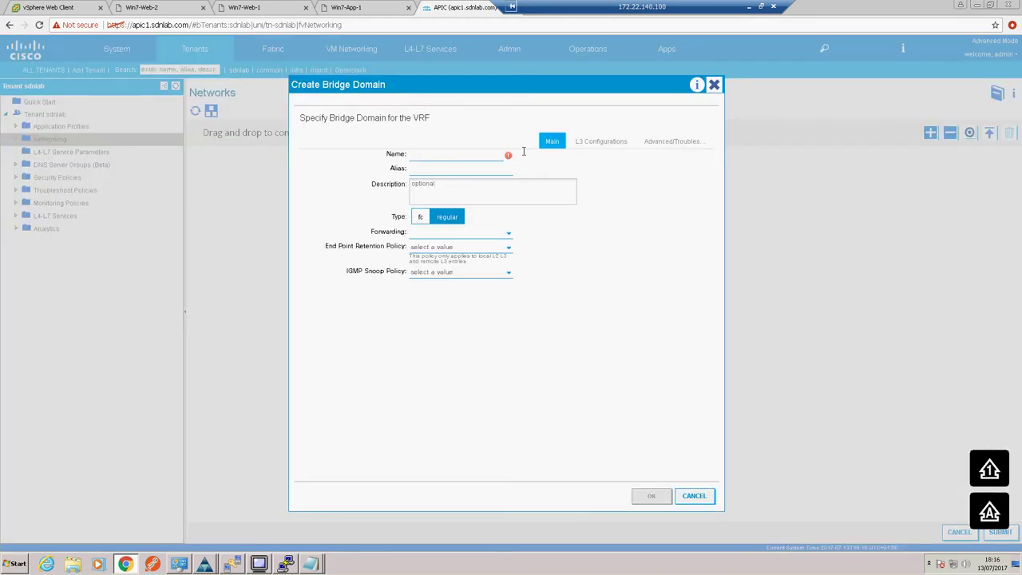
{"action": "type", "text": "VLAN20"}
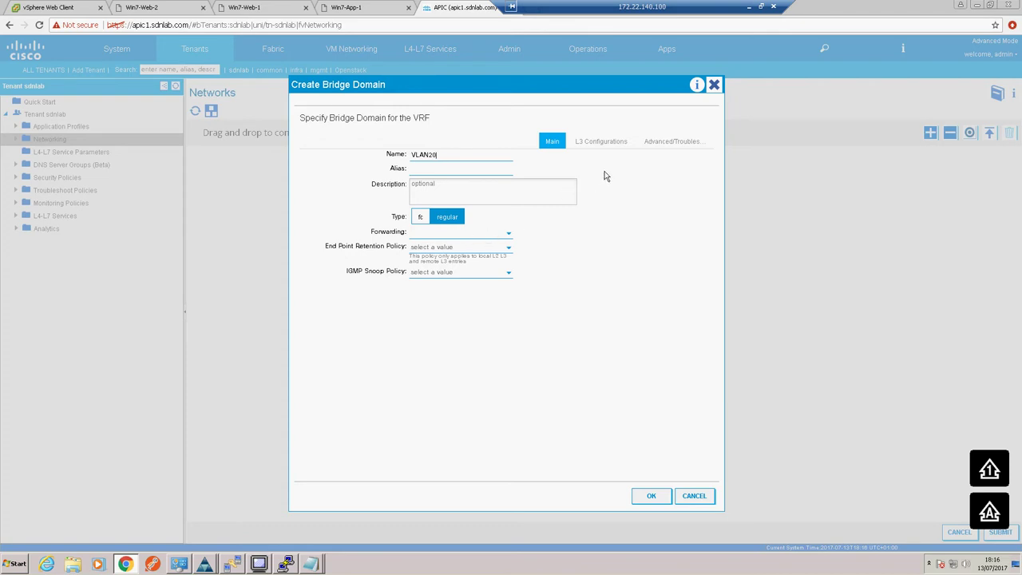
{"action": "left_click", "coordinate": [600, 143]}
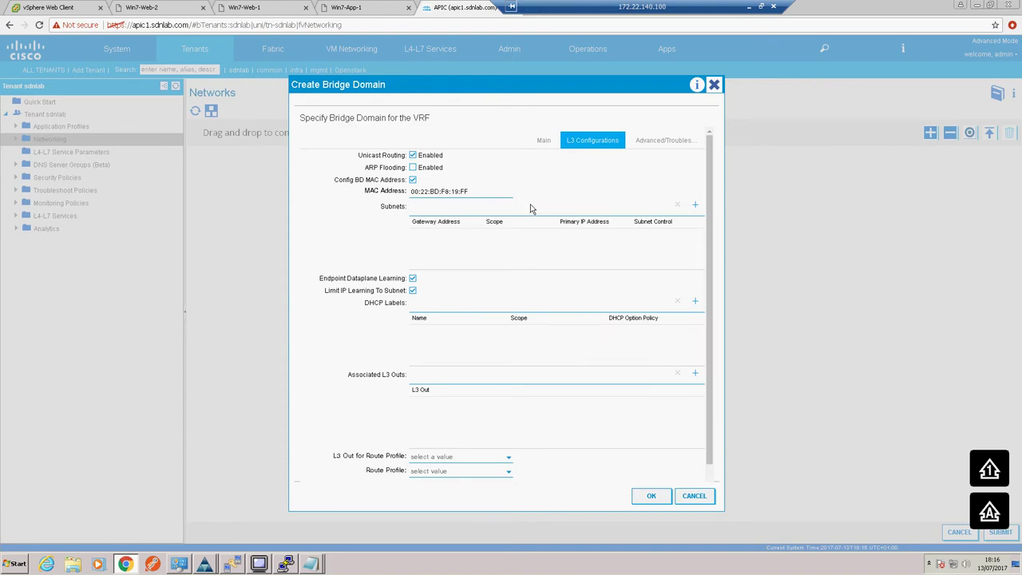
{"action": "left_click", "coordinate": [694, 205]}
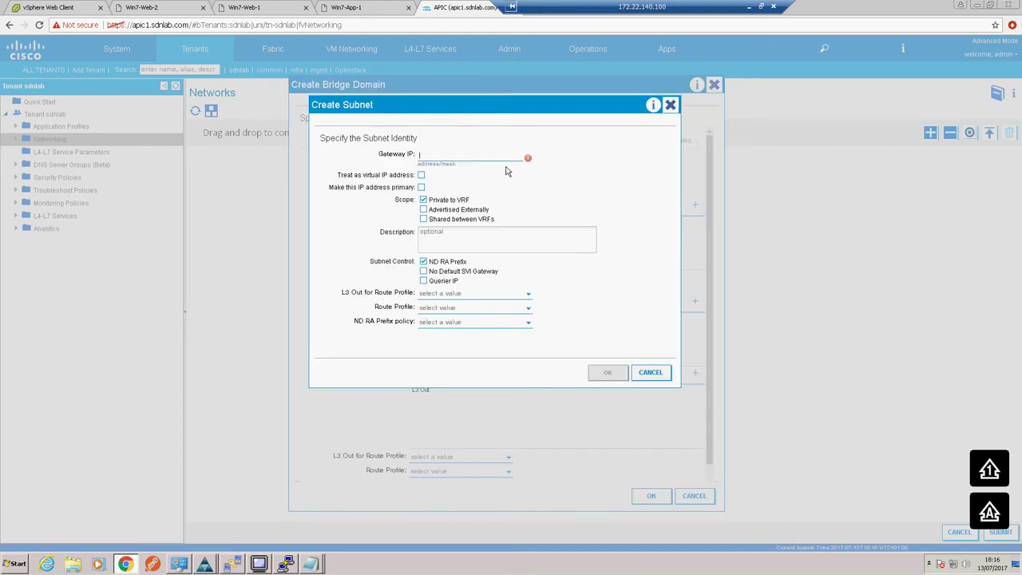
{"action": "type", "text": "20.20.20.254/24"}
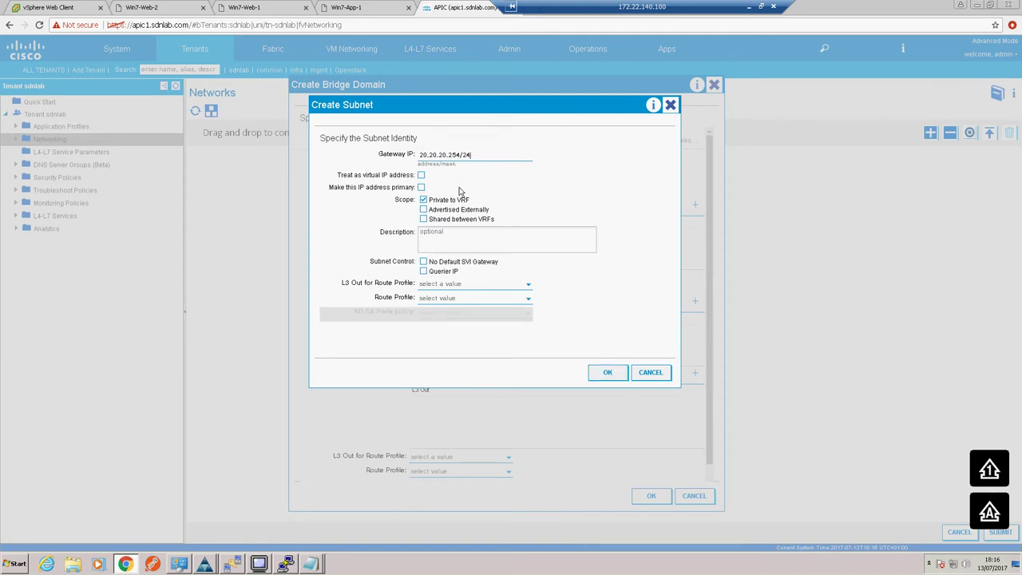
{"action": "left_click", "coordinate": [607, 372]}
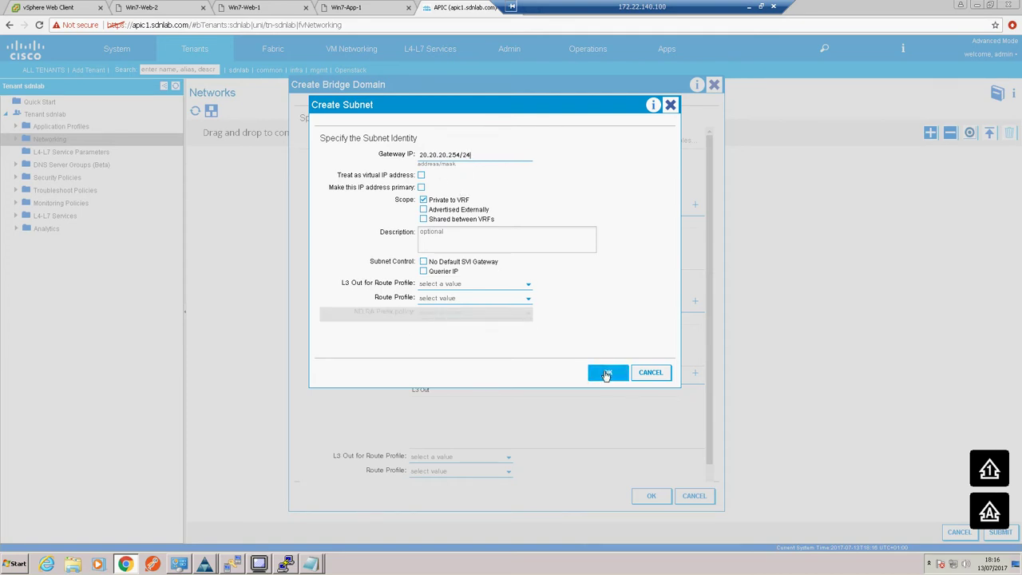
{"action": "left_click", "coordinate": [651, 496]}
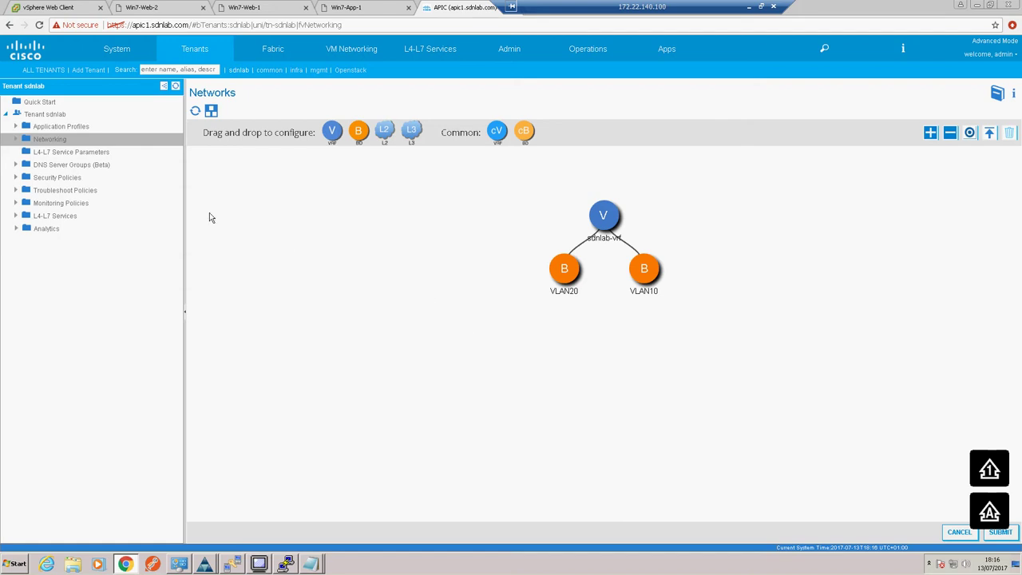
{"action": "left_click", "coordinate": [67, 127]}
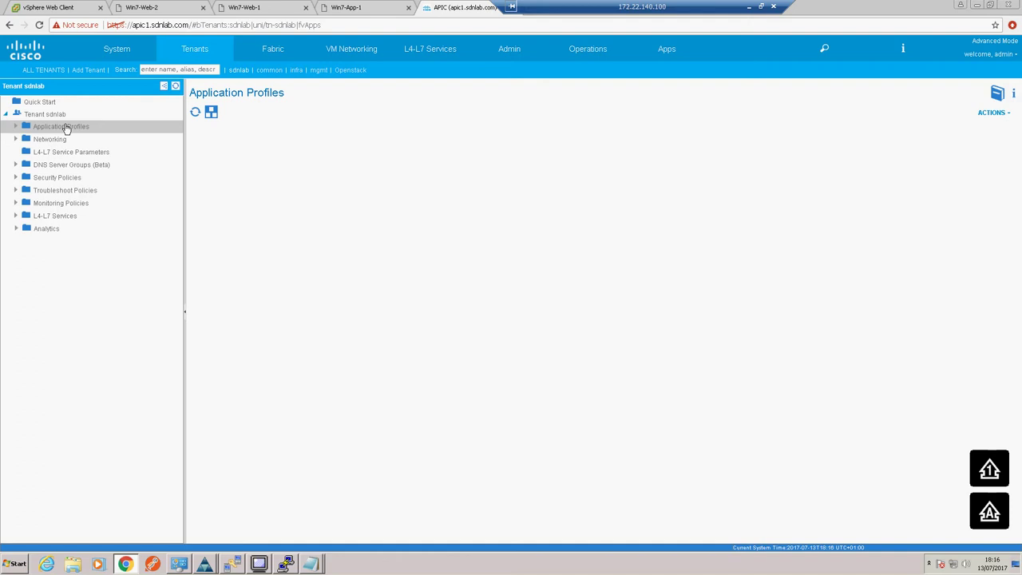
Create application profile SDNLAB-APP and open its topology.
{"action": "right_click", "coordinate": [66, 130]}
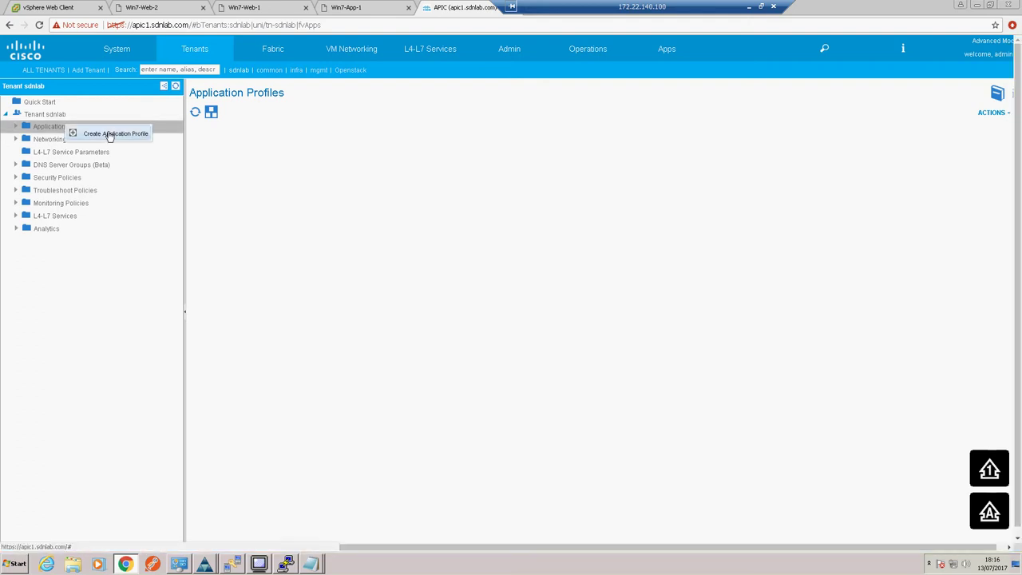
{"action": "left_click", "coordinate": [110, 135]}
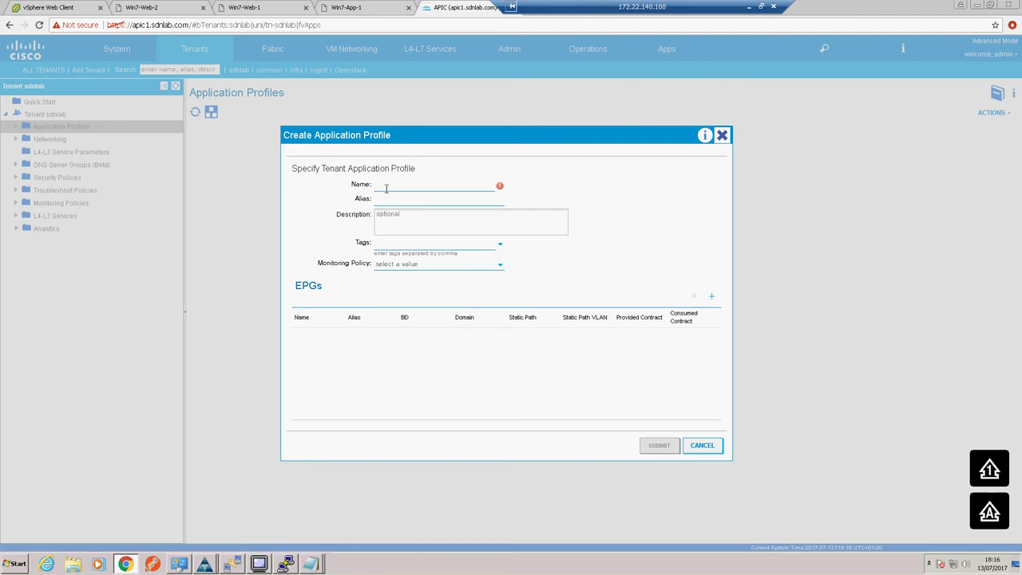
{"action": "type", "text": "SD"}
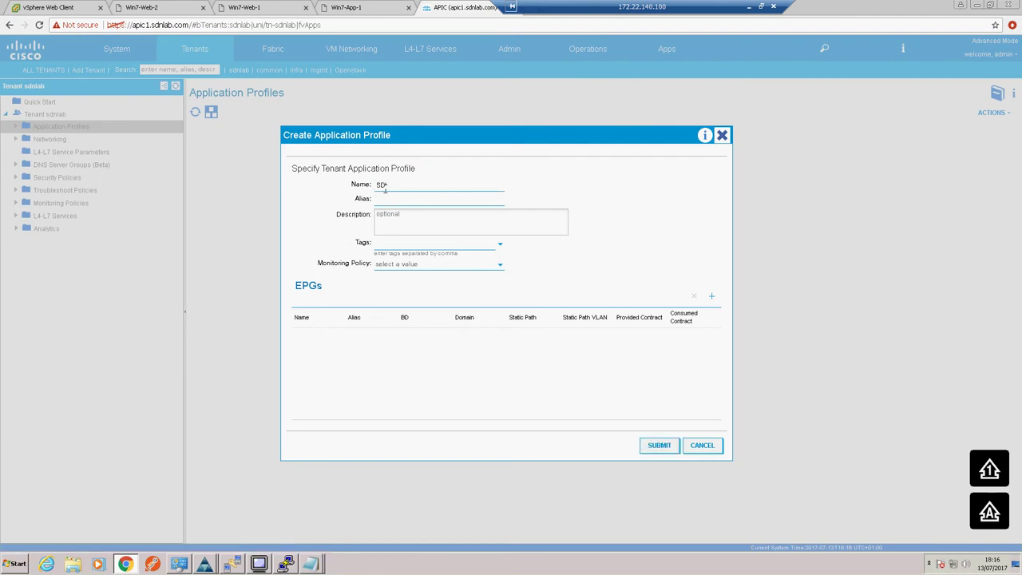
{"action": "type", "text": "NLAB-APP"}
{"action": "left_click", "coordinate": [660, 445]}
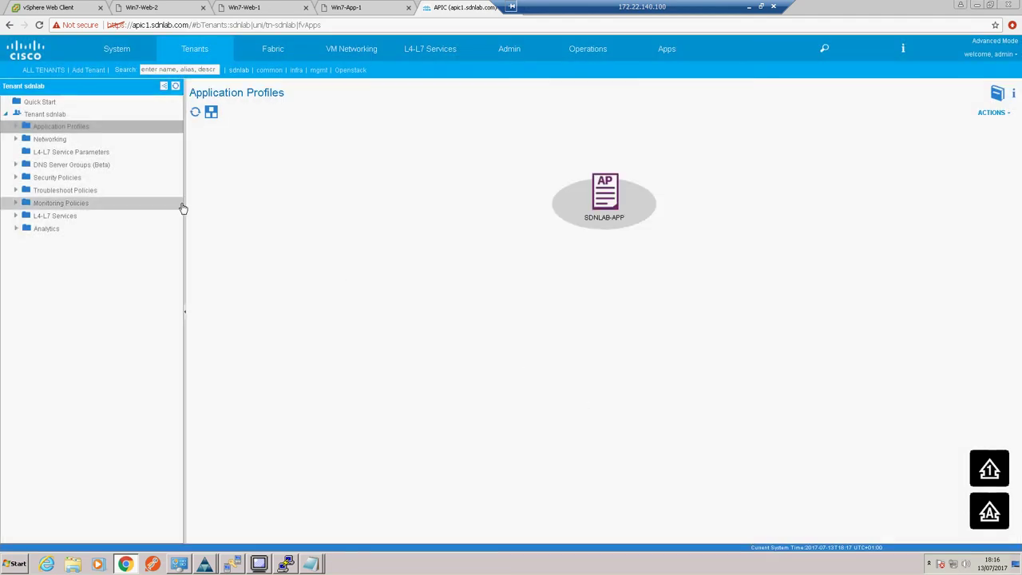
{"action": "left_click", "coordinate": [17, 127]}
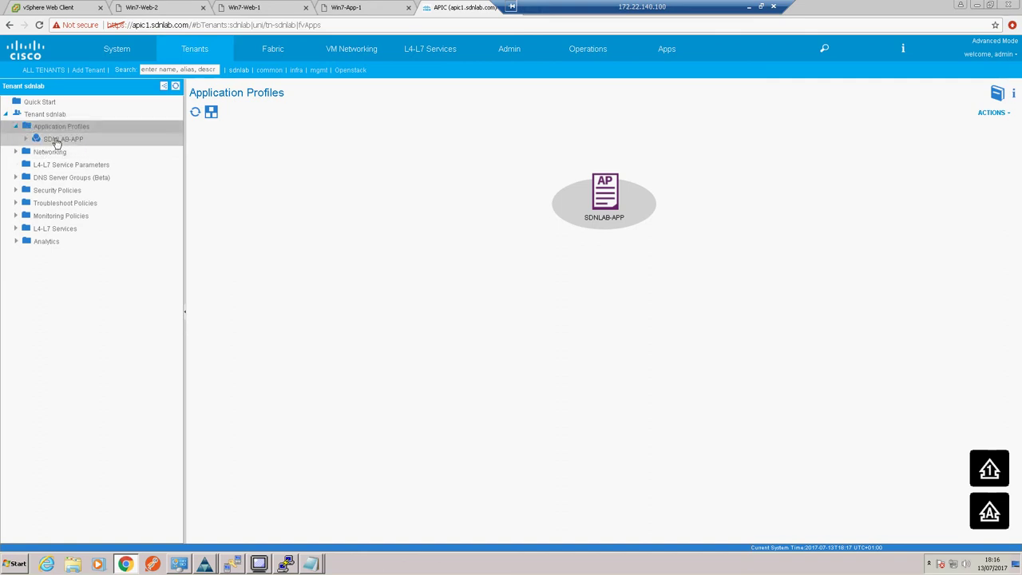
{"action": "left_click", "coordinate": [57, 140]}
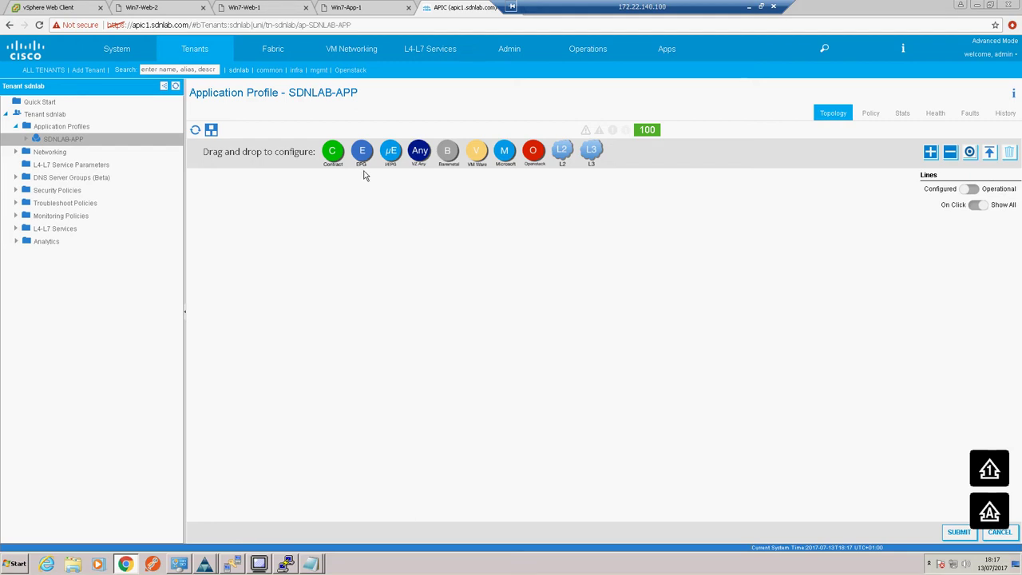
Place an EPG named WEB on the canvas, bound to bridge domain sdnlab/VLAN10.
{"action": "left_click_drag", "start_coordinate": [362, 151], "coordinate": [394, 263]}
{"action": "left_click_drag", "start_coordinate": [417, 296], "coordinate": [436, 316]}
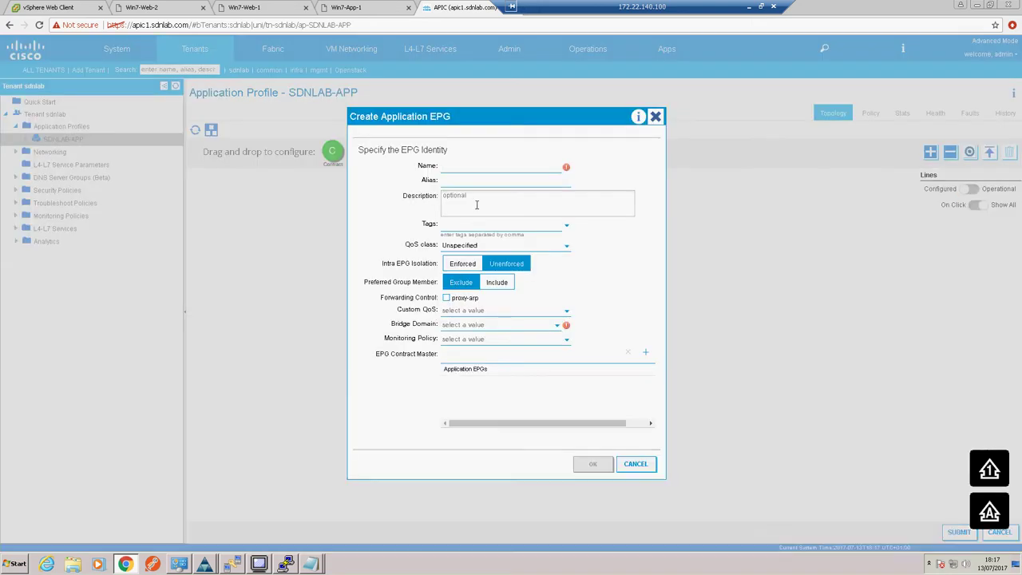
{"action": "type", "text": "WE"}
{"action": "left_click", "coordinate": [558, 327]}
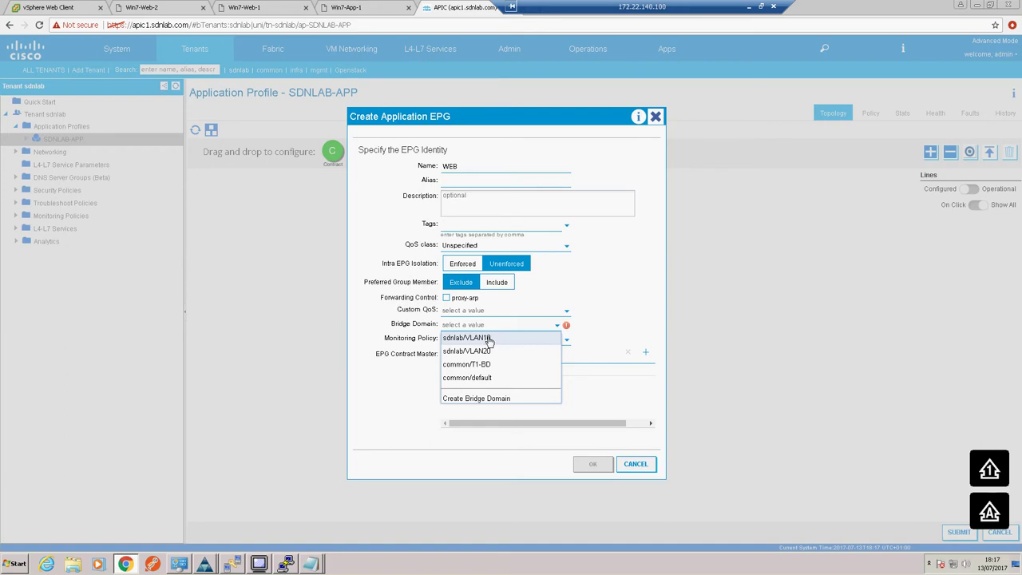
{"action": "left_click", "coordinate": [490, 342]}
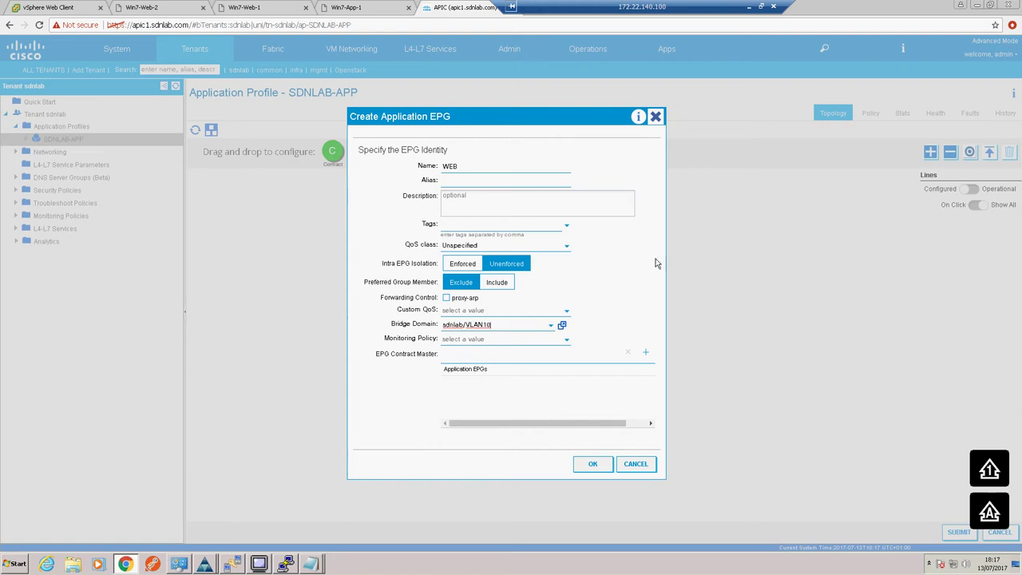
{"action": "left_click", "coordinate": [594, 466]}
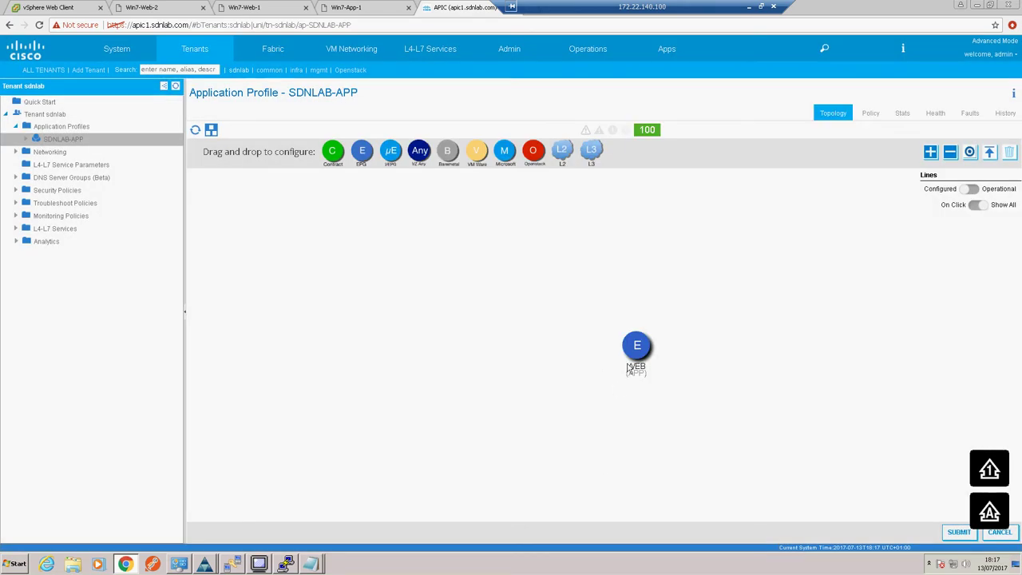
Shift WEB left and add an APP EPG bound to bridge domain sdnlab/VLAN20.
{"action": "left_click_drag", "start_coordinate": [637, 347], "coordinate": [478, 364]}
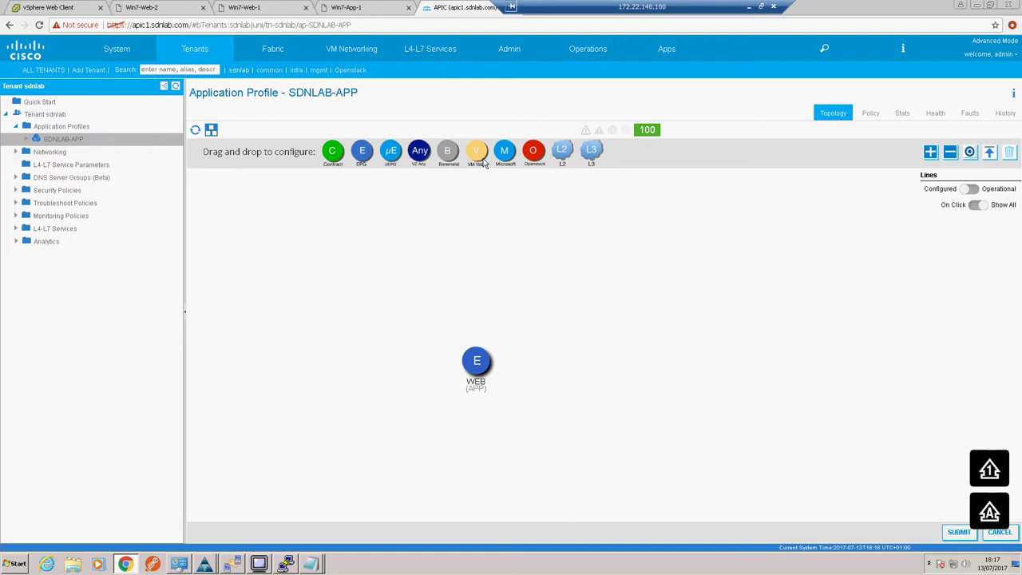
{"action": "left_click_drag", "start_coordinate": [362, 152], "coordinate": [575, 358]}
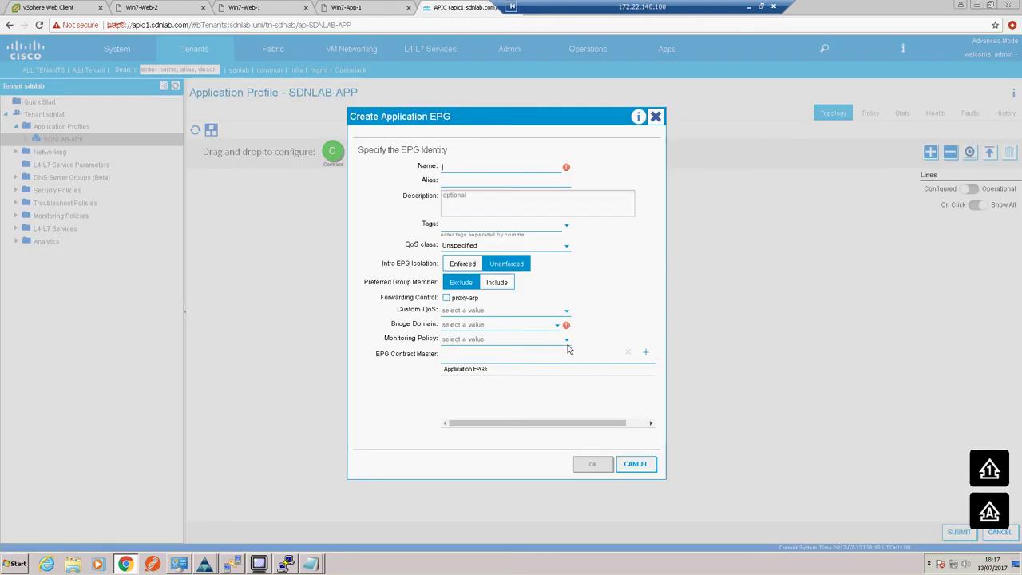
{"action": "type", "text": "PP"}
{"action": "key", "text": "BackSpace"}
{"action": "type", "text": "APP"}
{"action": "left_click", "coordinate": [558, 327]}
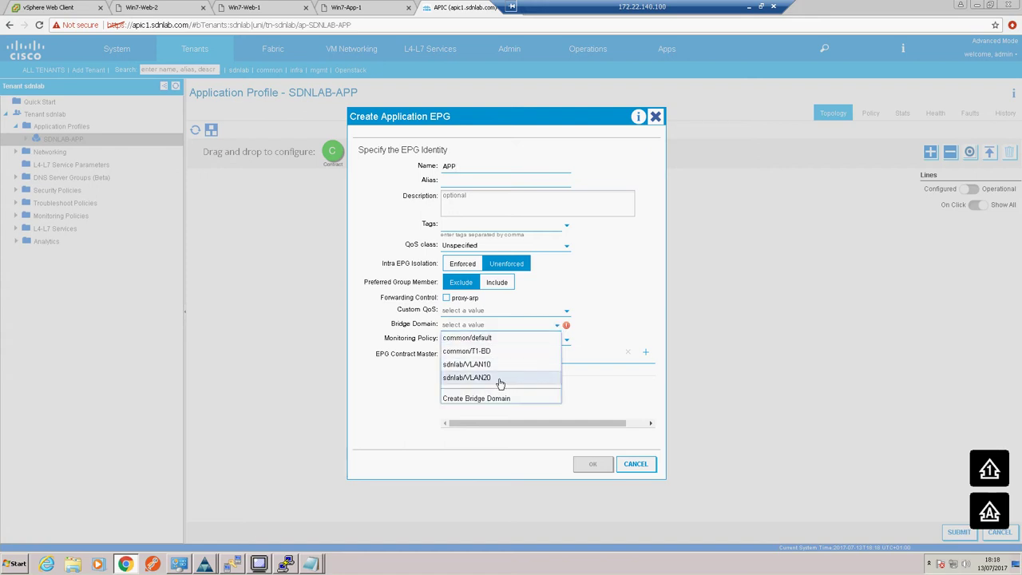
{"action": "left_click", "coordinate": [488, 378]}
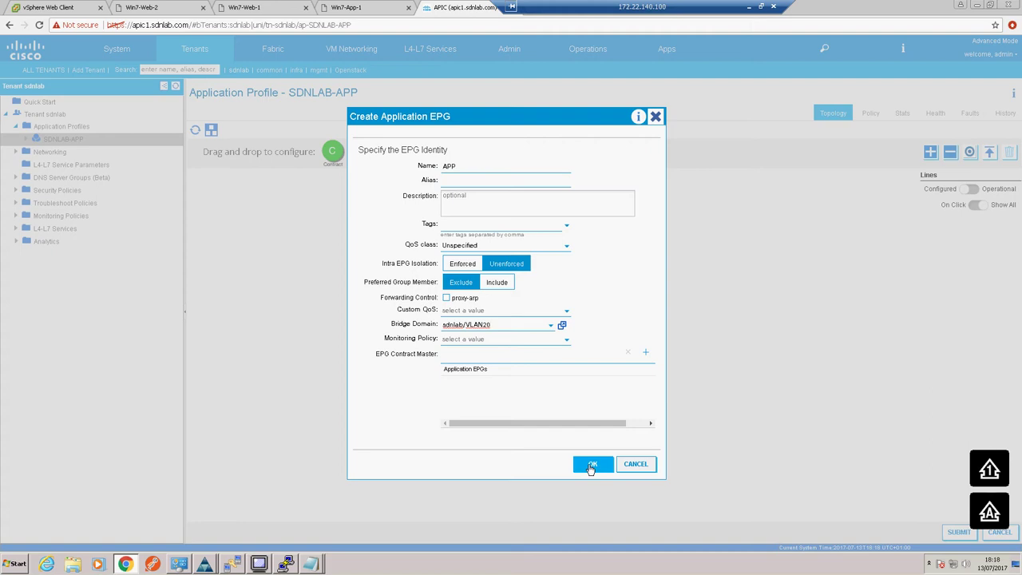
{"action": "left_click", "coordinate": [591, 467]}
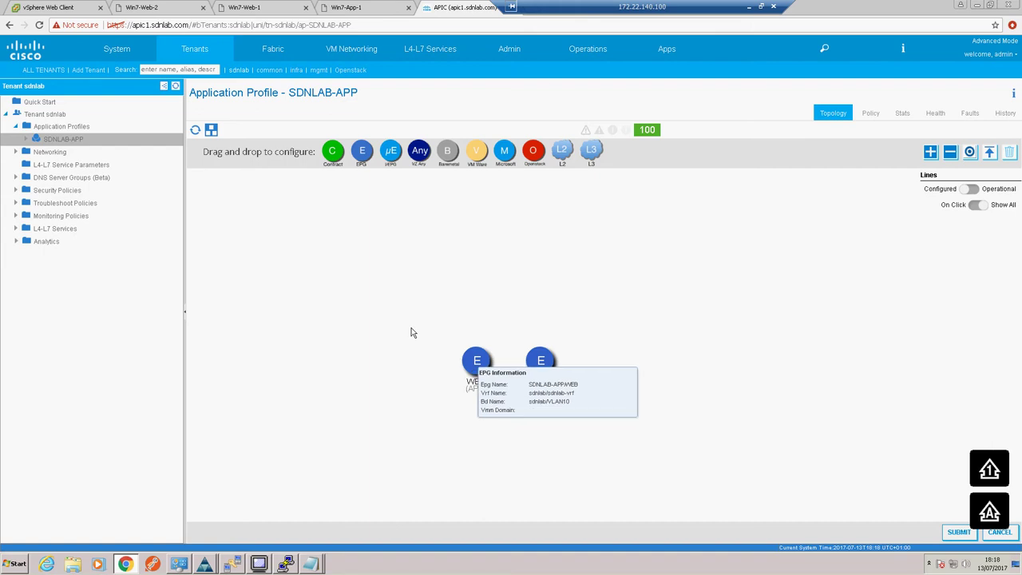
Open WEB's settings, discard without changes, and drop a VMware domain onto WEB.
{"action": "mouse_move", "coordinate": [477, 362]}
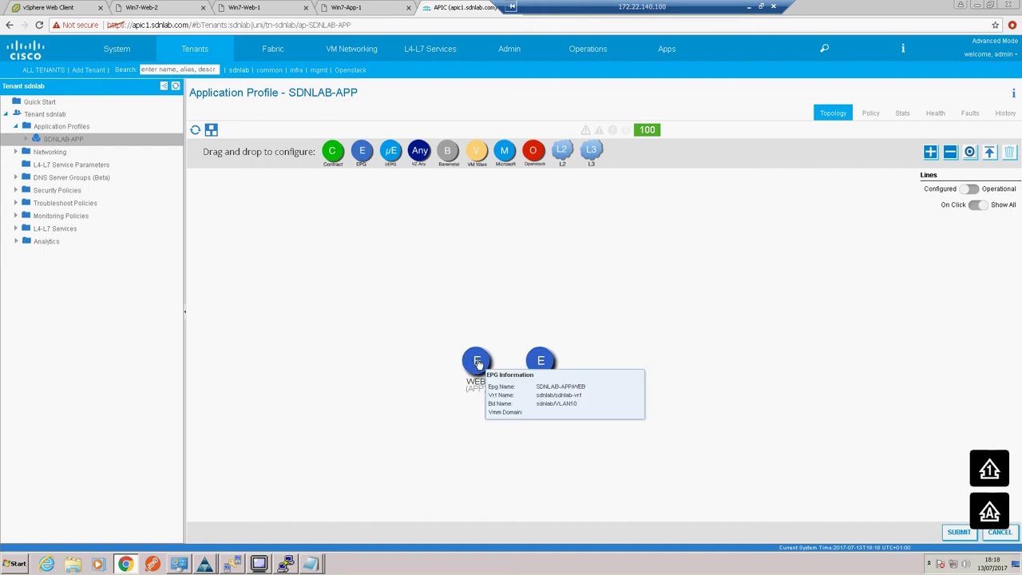
{"action": "double_click", "coordinate": [477, 363]}
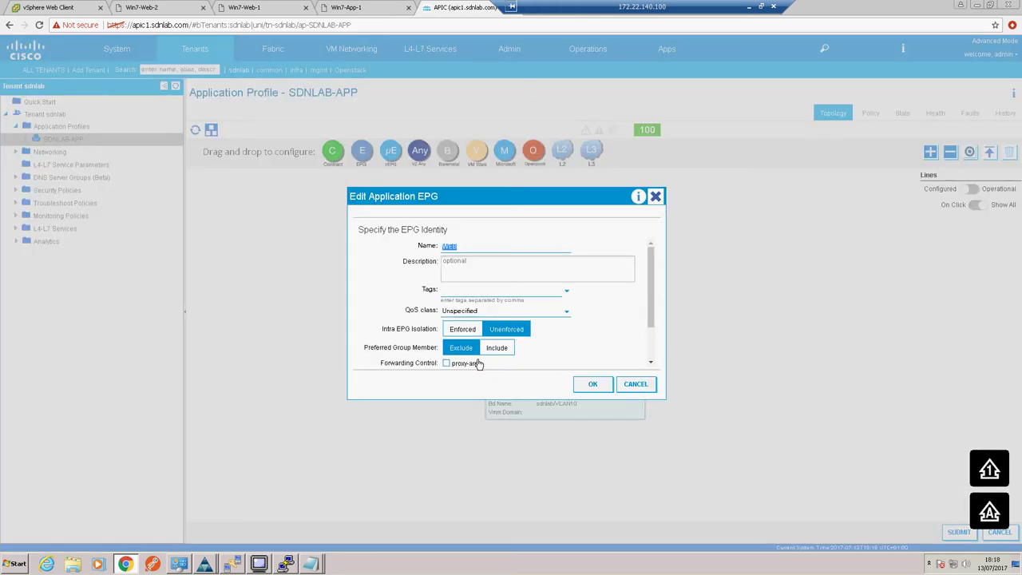
{"action": "left_click_drag", "start_coordinate": [650, 292], "coordinate": [648, 320]}
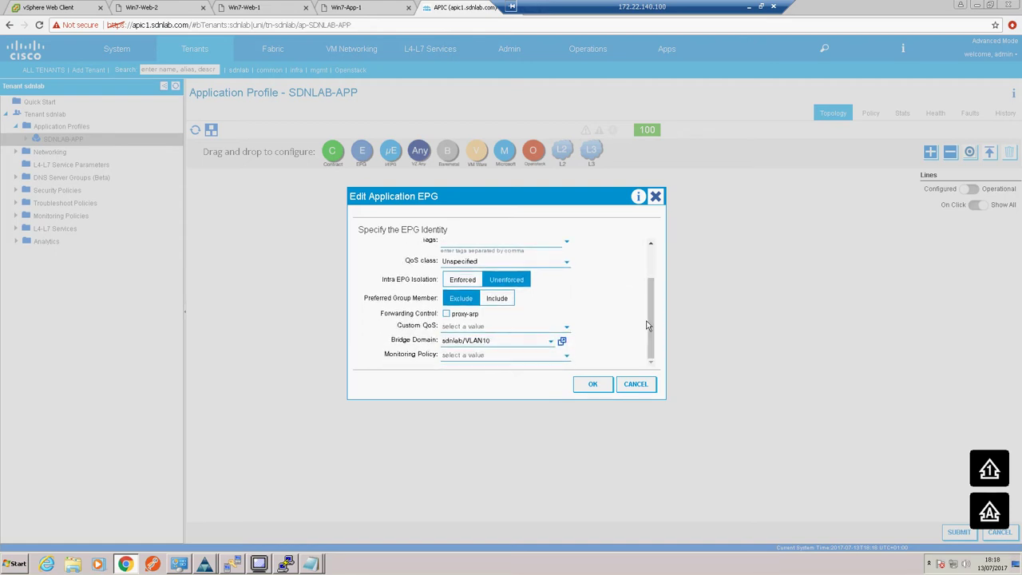
{"action": "left_click", "coordinate": [637, 384]}
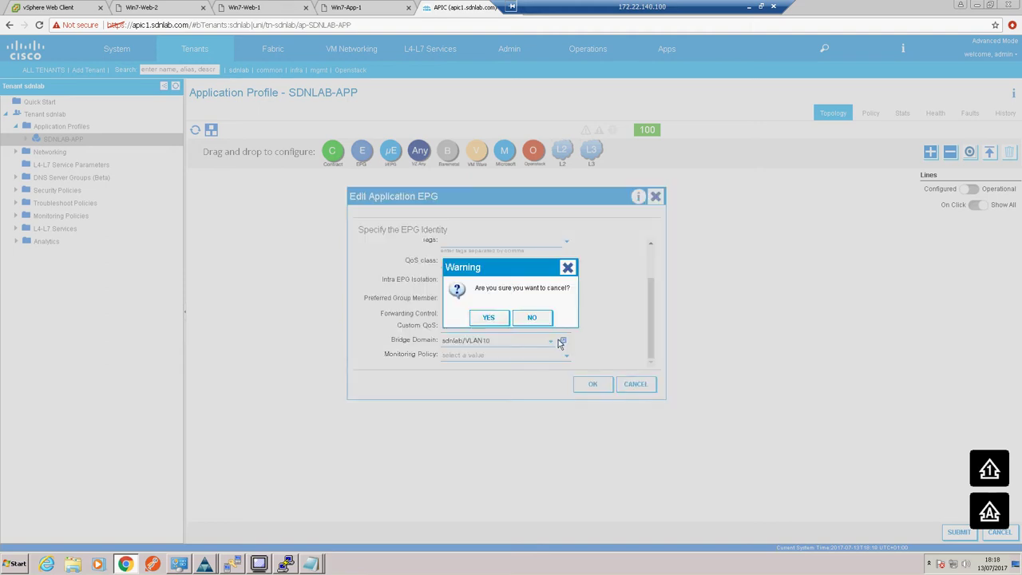
{"action": "left_click", "coordinate": [496, 319]}
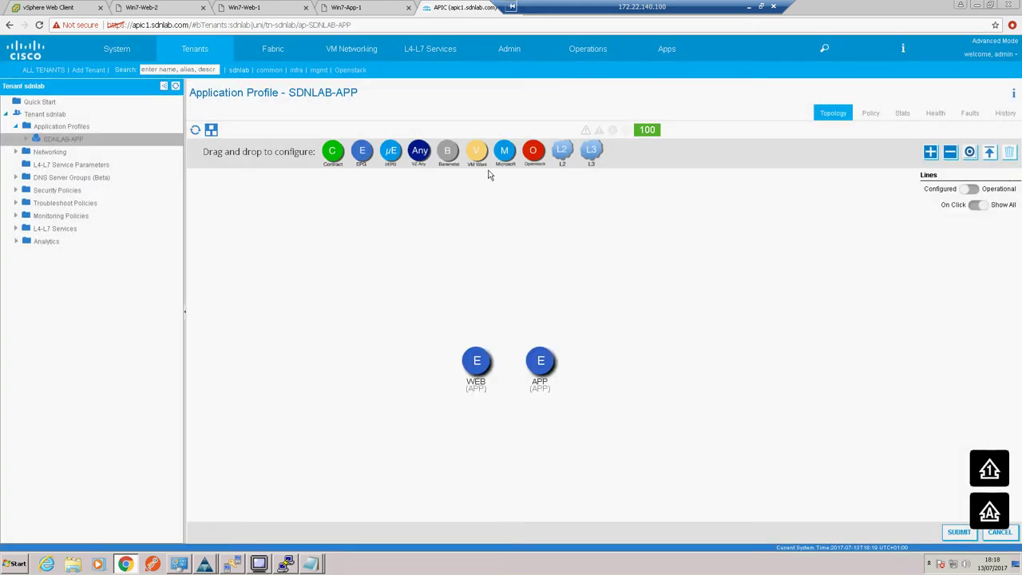
{"action": "left_click_drag", "start_coordinate": [477, 159], "coordinate": [476, 413]}
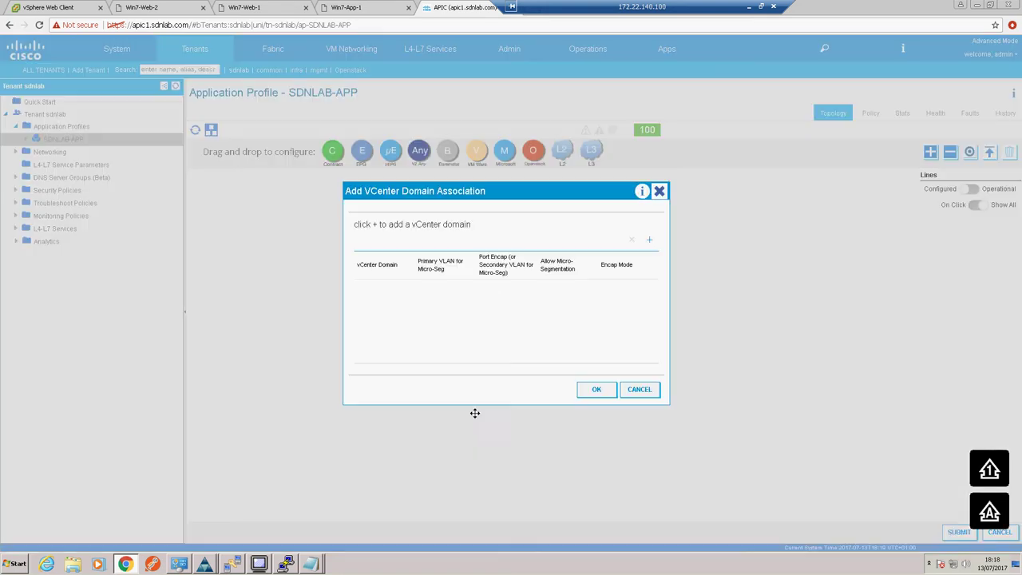
Associate the WEB EPG with the VMware/UCS-VMware domain.
{"action": "left_click", "coordinate": [652, 243]}
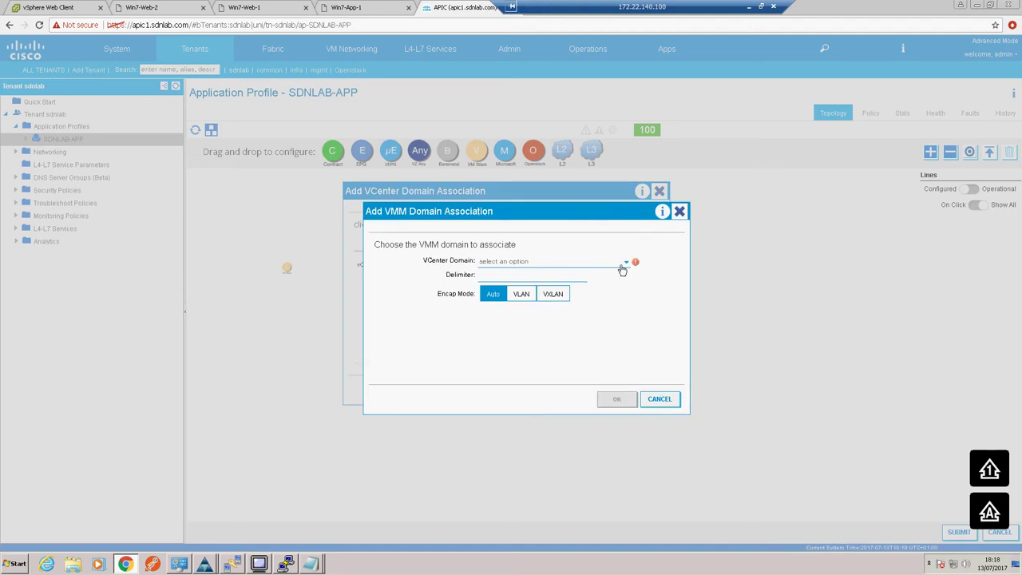
{"action": "left_click", "coordinate": [627, 264]}
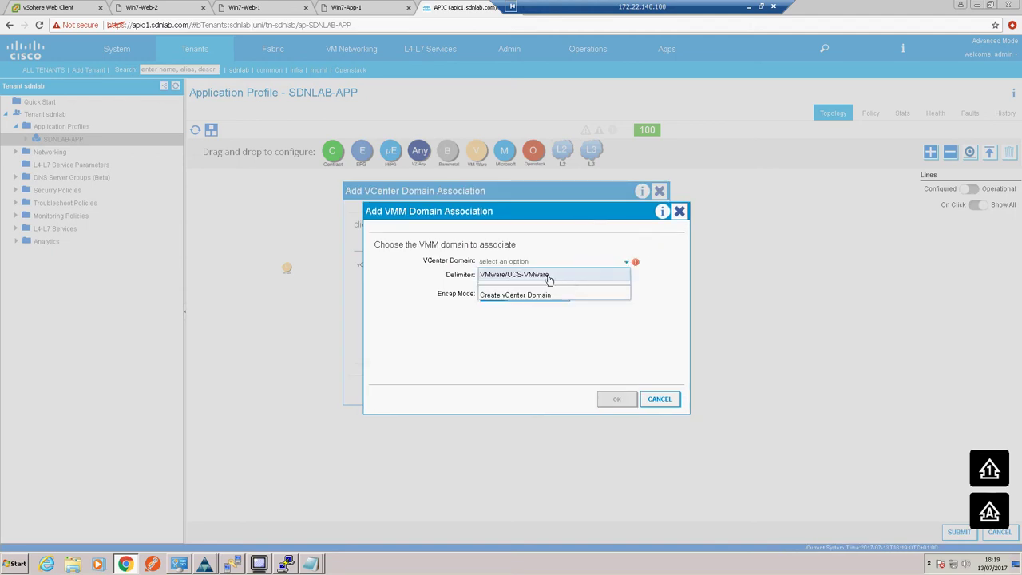
{"action": "left_click", "coordinate": [549, 280]}
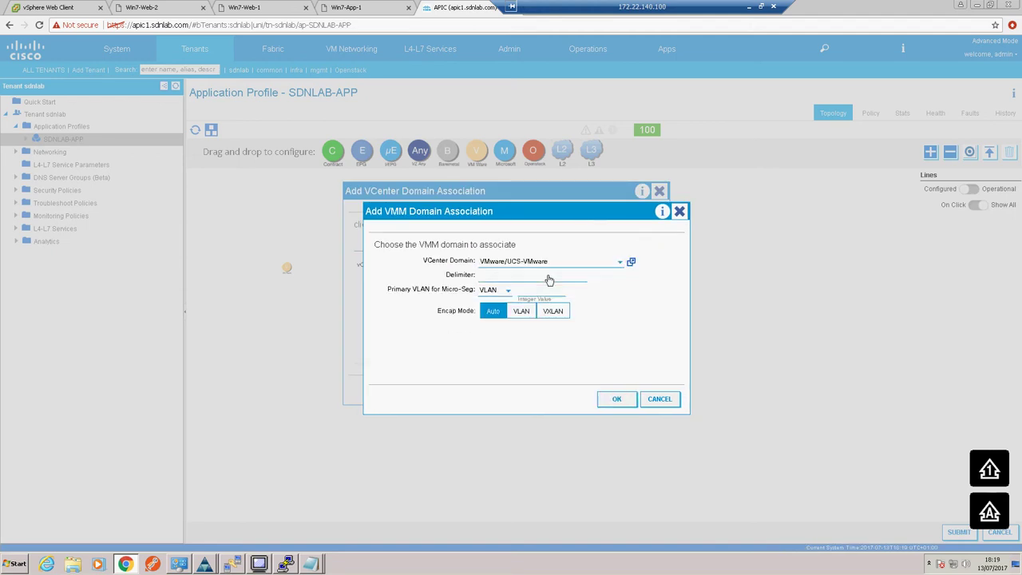
{"action": "left_click", "coordinate": [616, 399]}
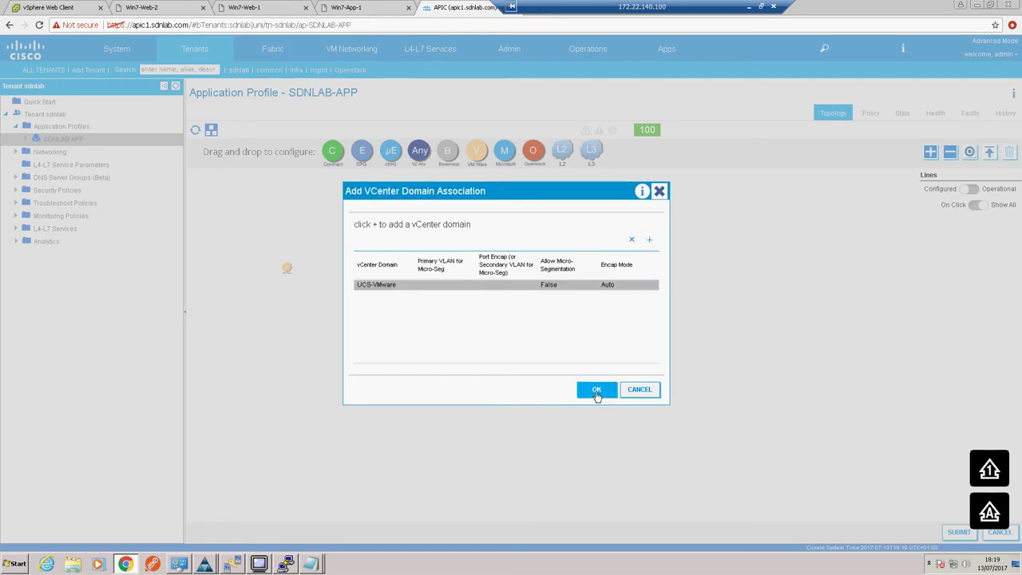
{"action": "left_click", "coordinate": [596, 391]}
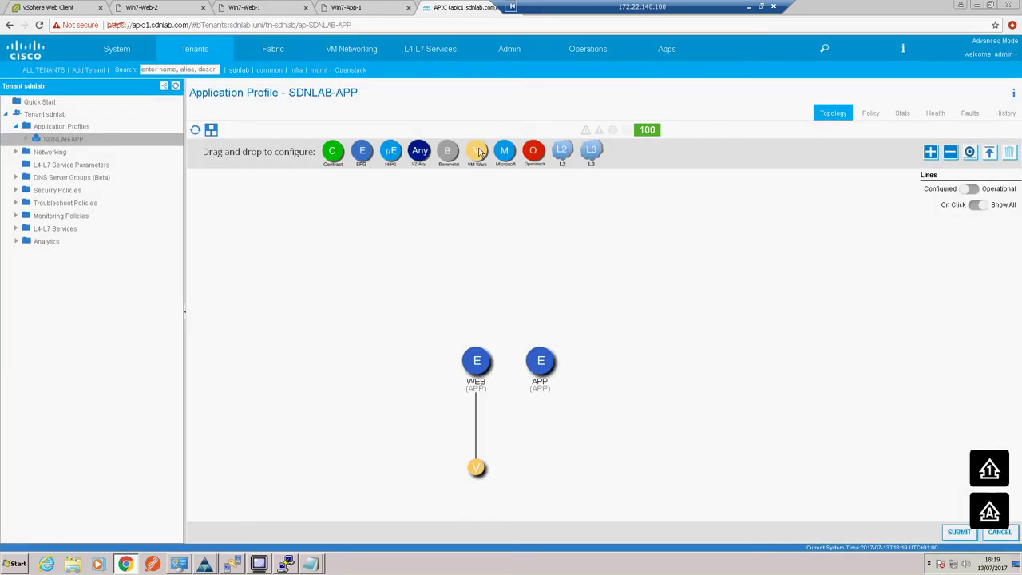
Associate APP with VMware/UCS-VMware too and submit the topology changes.
{"action": "left_click_drag", "start_coordinate": [480, 152], "coordinate": [544, 413]}
{"action": "left_click", "coordinate": [650, 244]}
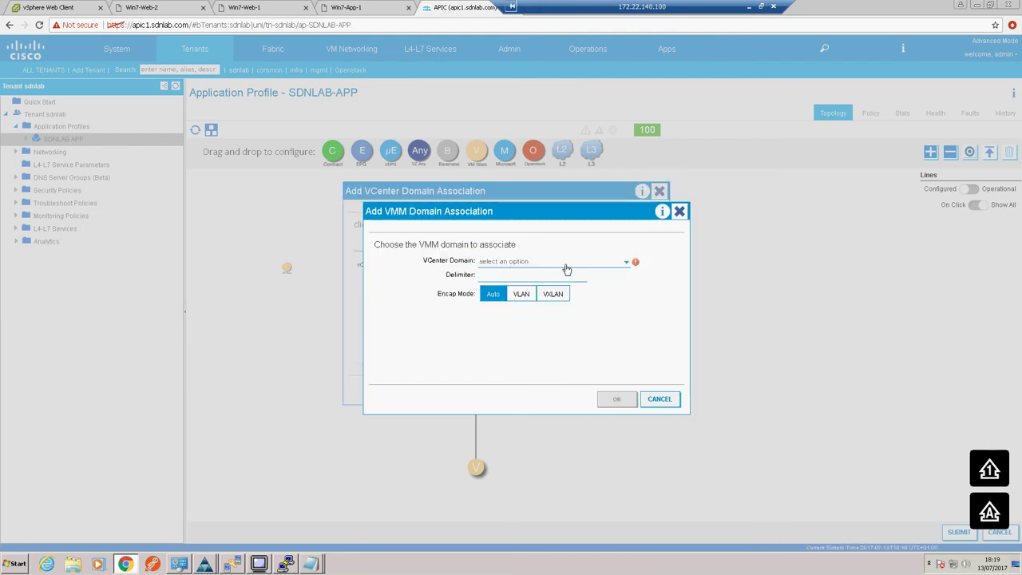
{"action": "left_click", "coordinate": [626, 262]}
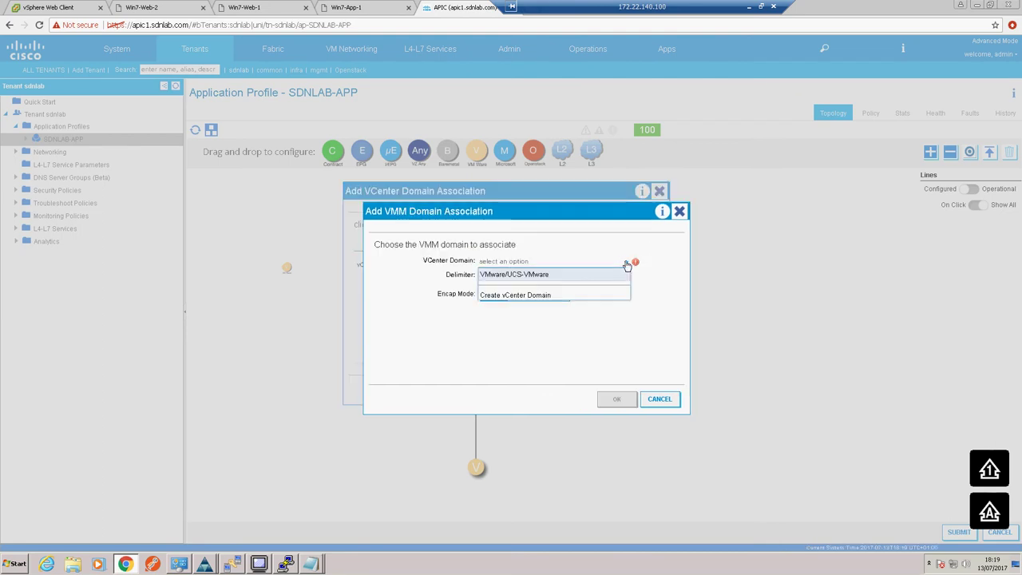
{"action": "left_click", "coordinate": [499, 275]}
{"action": "left_click", "coordinate": [616, 400]}
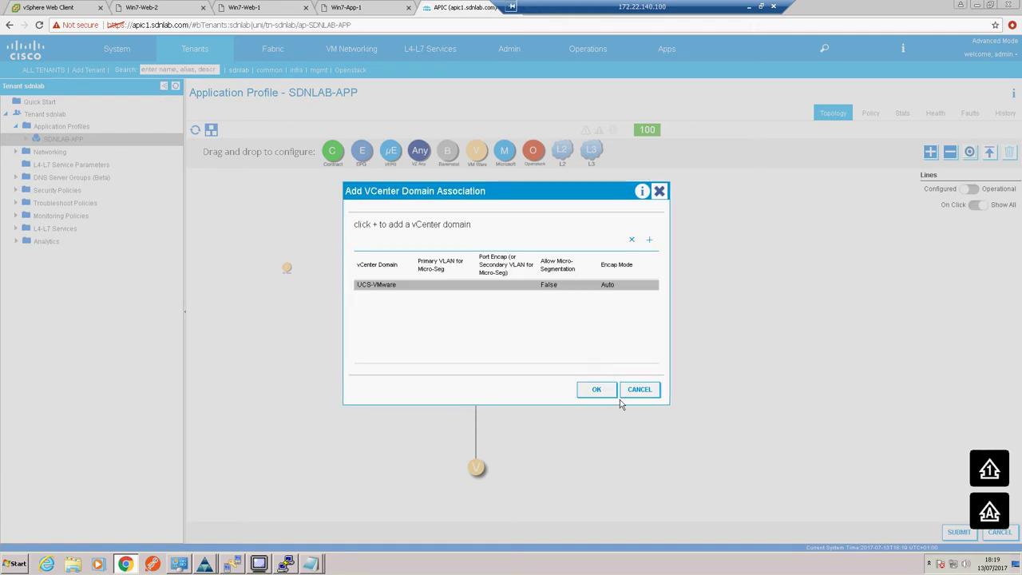
{"action": "left_click", "coordinate": [597, 389]}
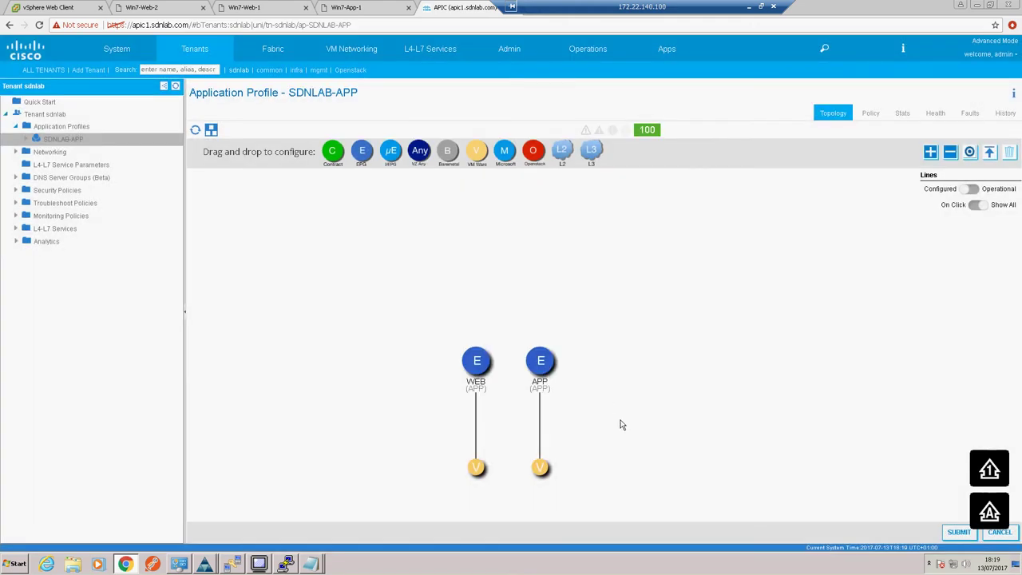
{"action": "left_click", "coordinate": [957, 533]}
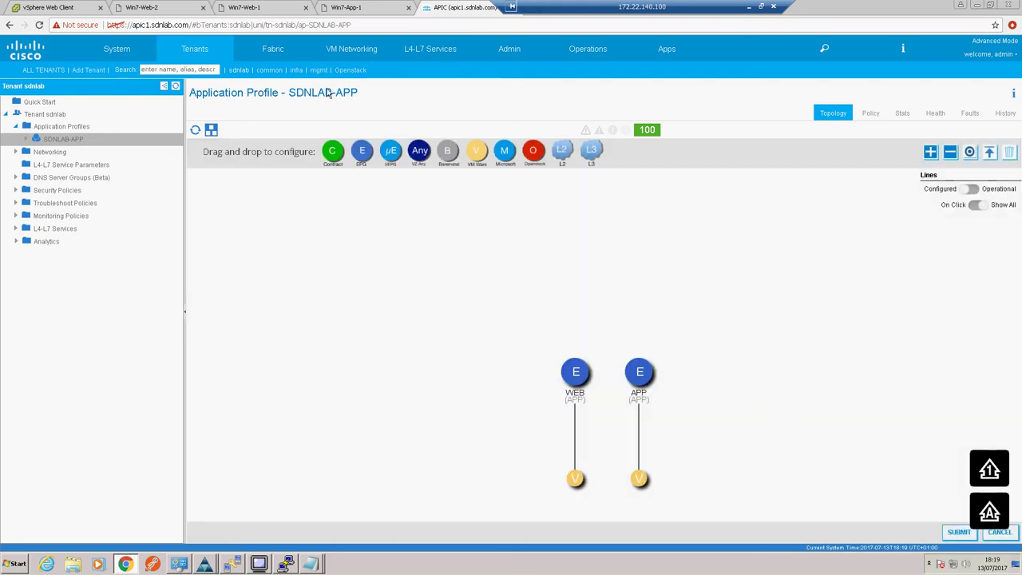
{"action": "left_click", "coordinate": [72, 10]}
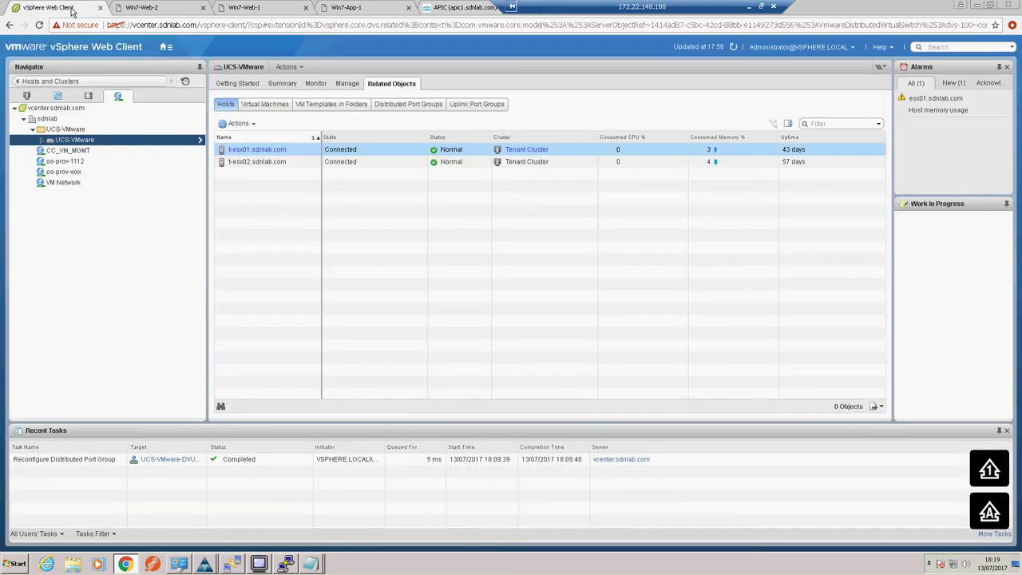
Expand UCS-VMware to view the sdnlab|SDNLAB-APP|APP and sdnlab|SDNLAB-APP|WEB port groups.
{"action": "left_click", "coordinate": [65, 465]}
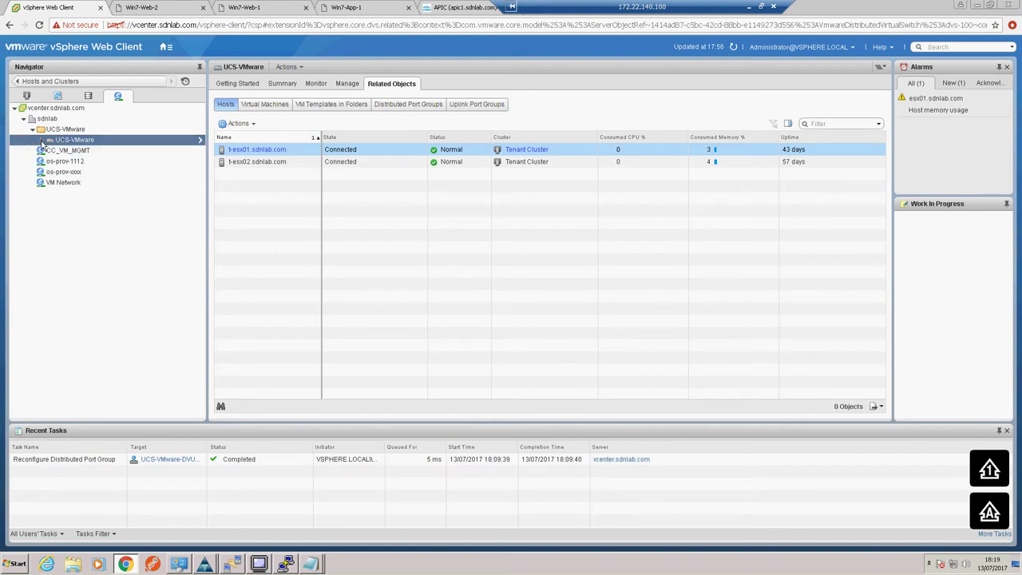
{"action": "left_click", "coordinate": [42, 140]}
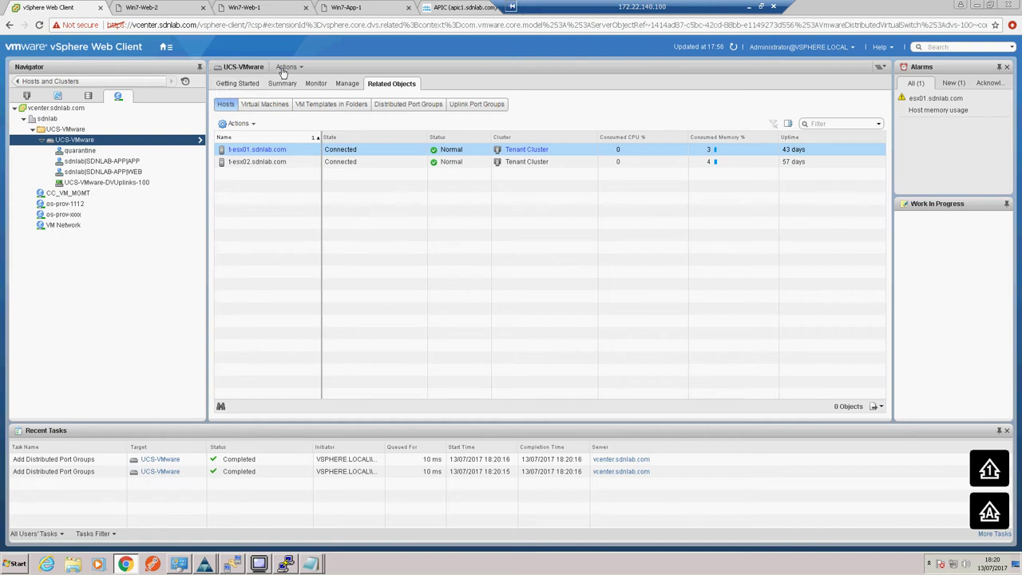
{"action": "left_click", "coordinate": [166, 49]}
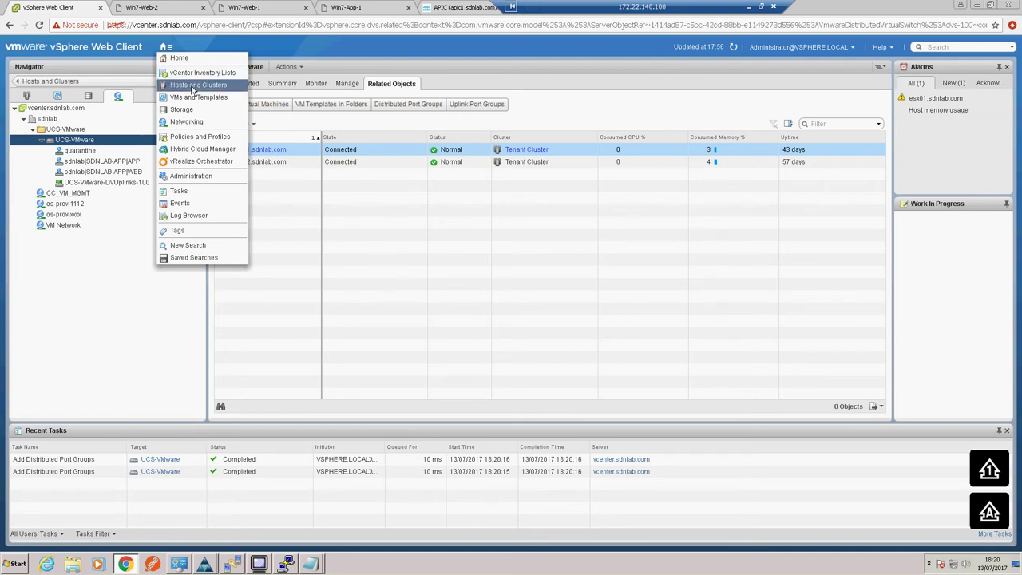
Connect Win7-Web-1's network adapter to the sdnlab|SDNLAB-APP|WEB port group.
{"action": "left_click", "coordinate": [191, 87]}
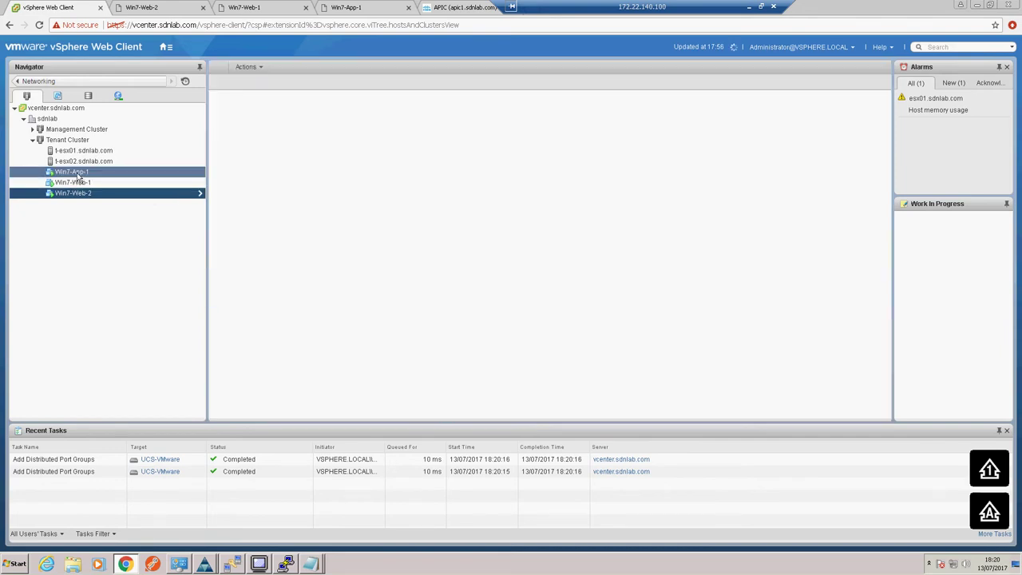
{"action": "left_click", "coordinate": [83, 185]}
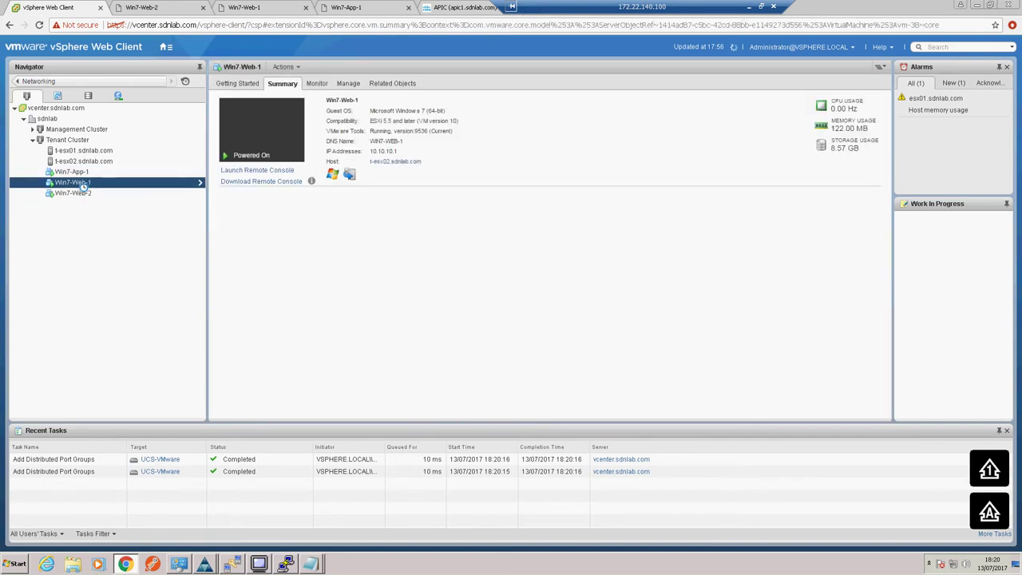
{"action": "right_click", "coordinate": [87, 186]}
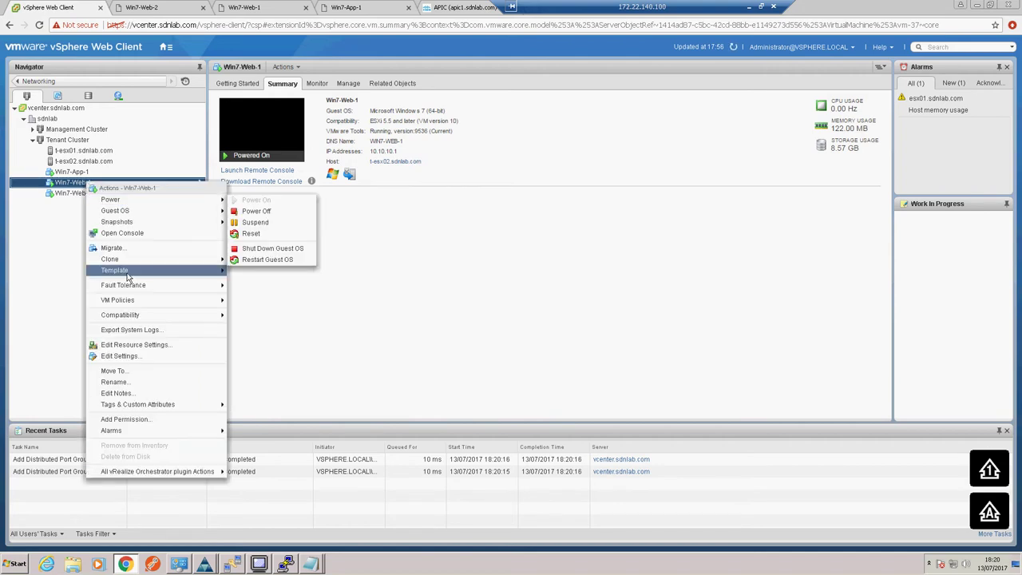
{"action": "left_click", "coordinate": [125, 358]}
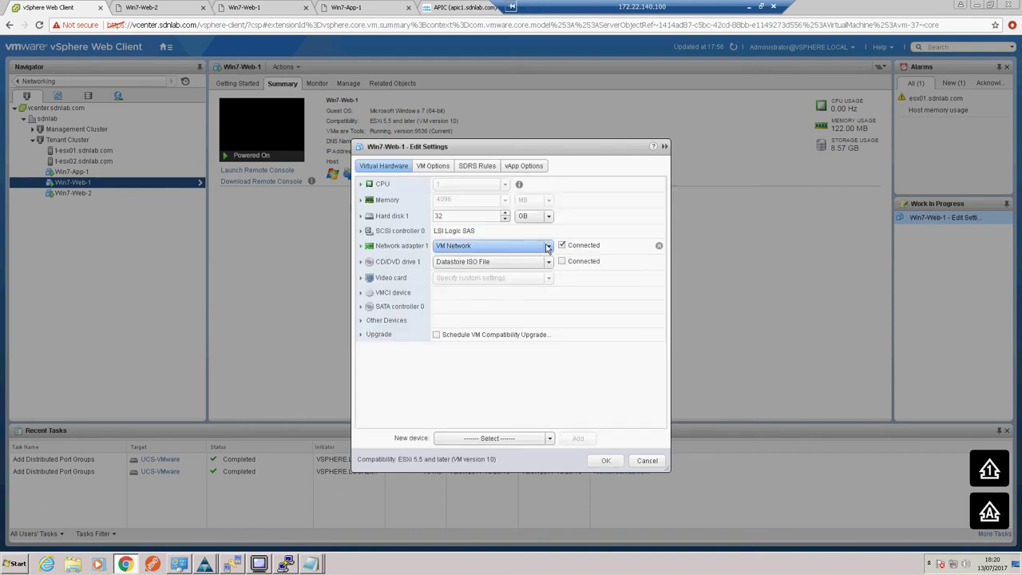
{"action": "left_click", "coordinate": [549, 247]}
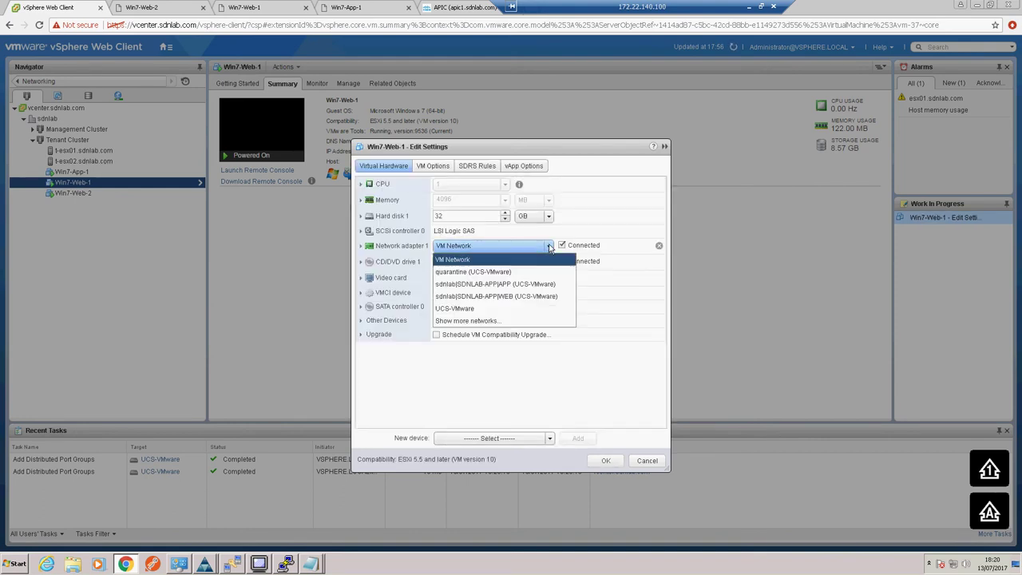
{"action": "left_click", "coordinate": [507, 296]}
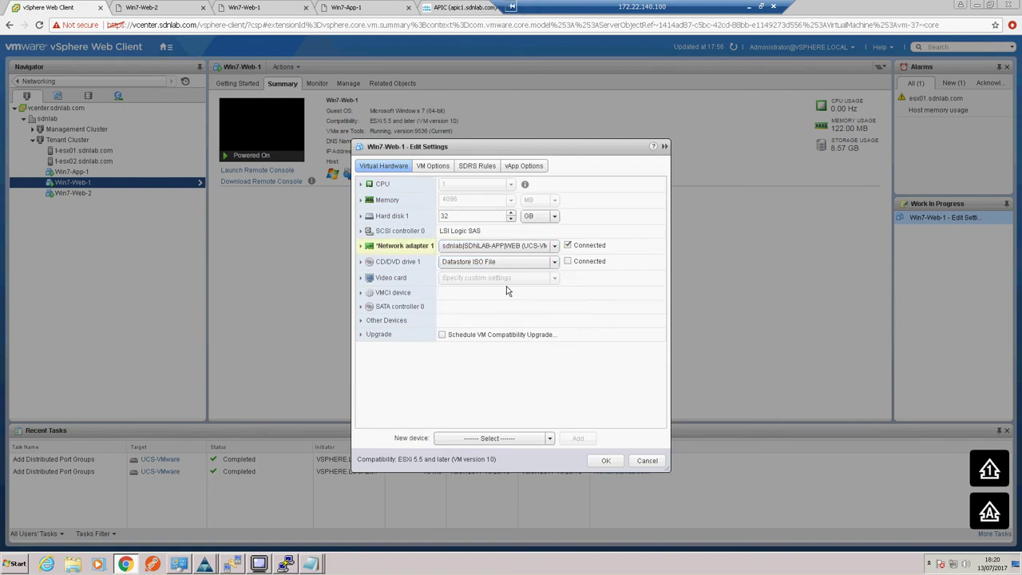
{"action": "left_click", "coordinate": [606, 462]}
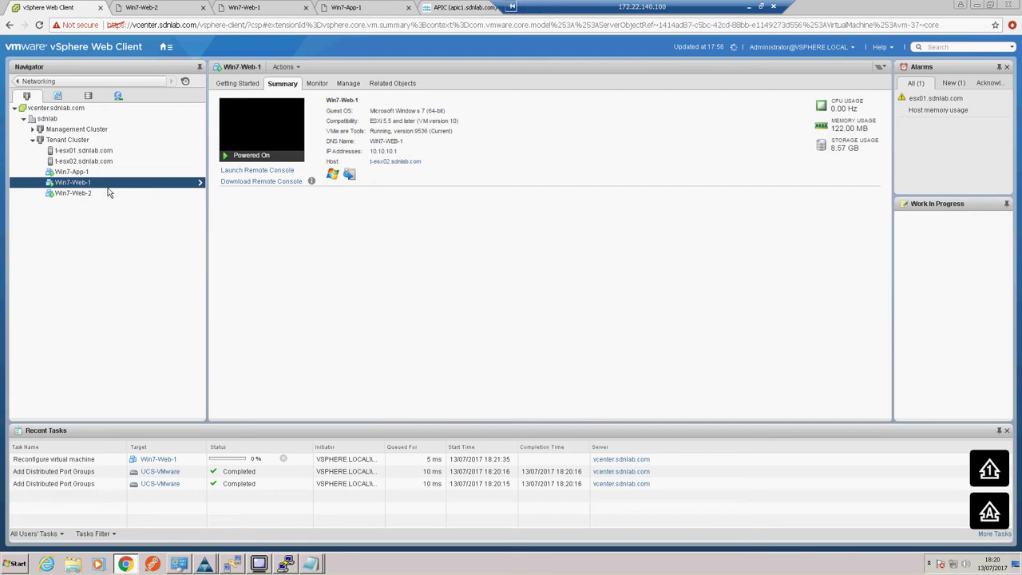
Connect Win7-Web-2's network adapter 1 to sdnlab|SDNLAB-APP|WEB as well.
{"action": "left_click", "coordinate": [100, 195]}
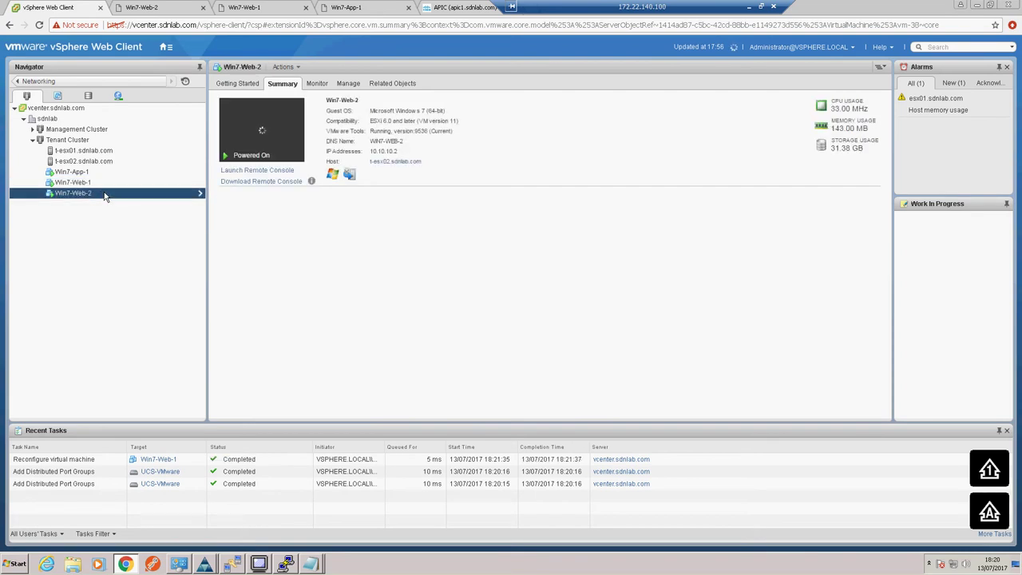
{"action": "right_click", "coordinate": [104, 197]}
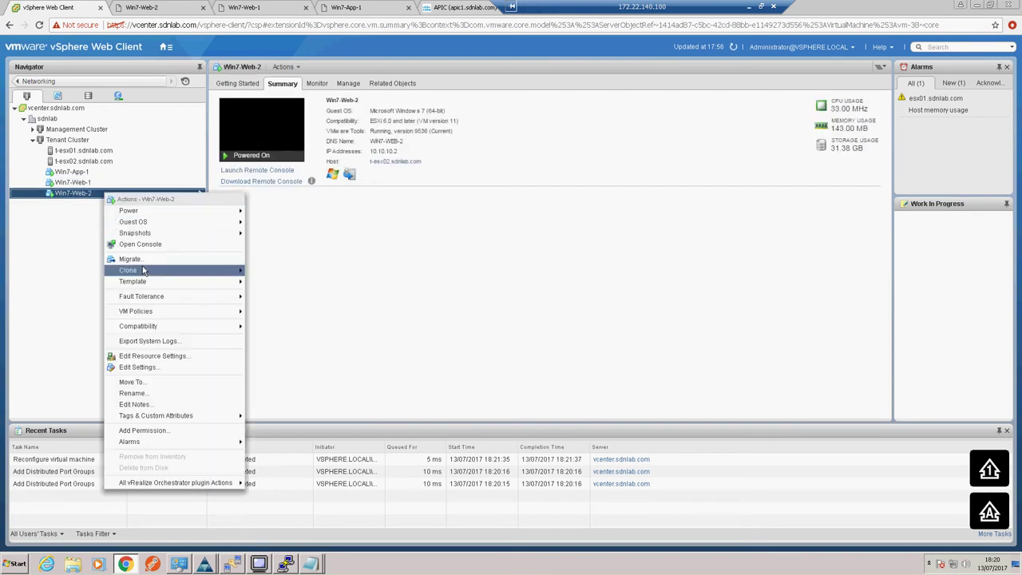
{"action": "left_click", "coordinate": [139, 367]}
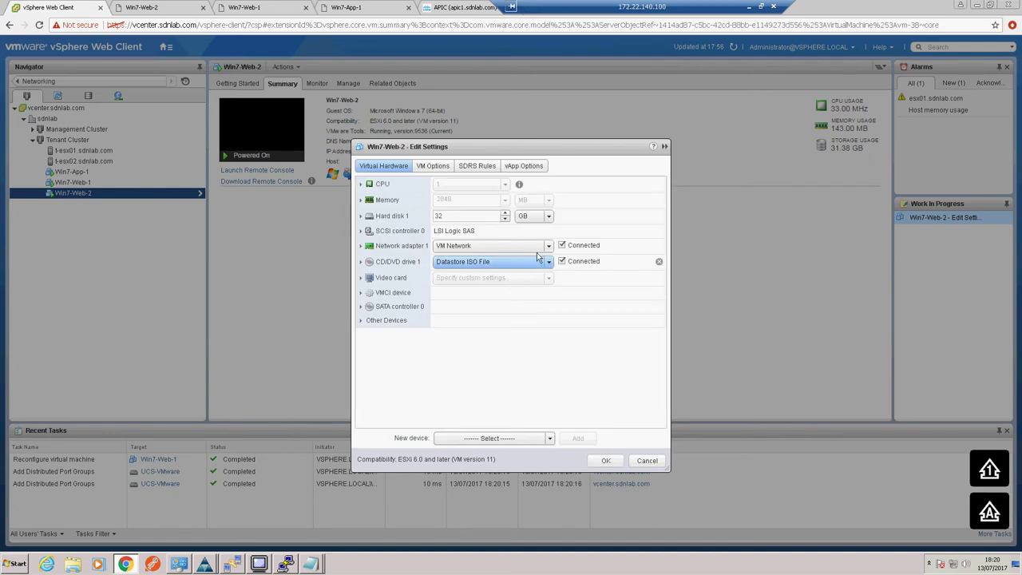
{"action": "left_click", "coordinate": [548, 248]}
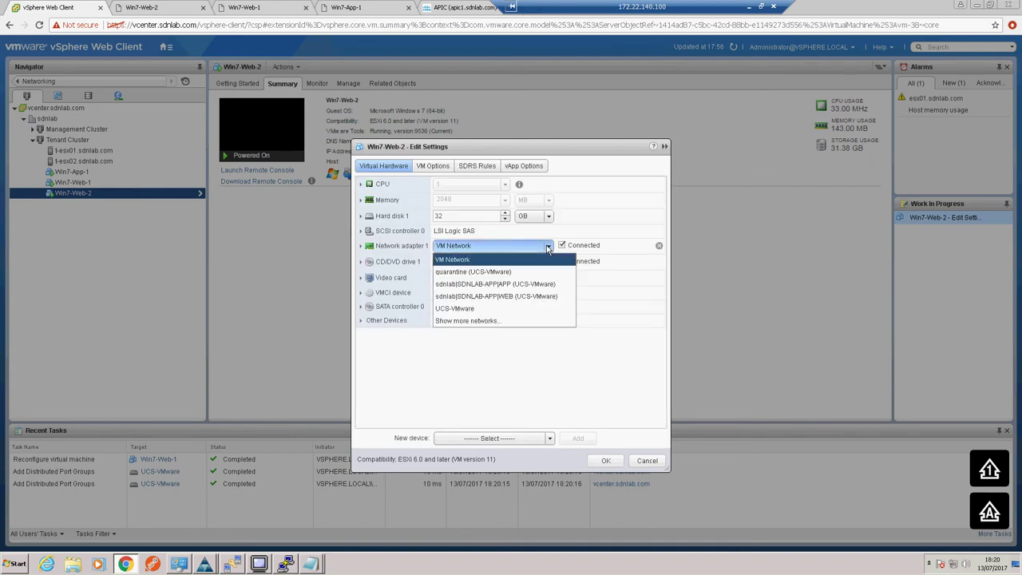
{"action": "left_click", "coordinate": [520, 296]}
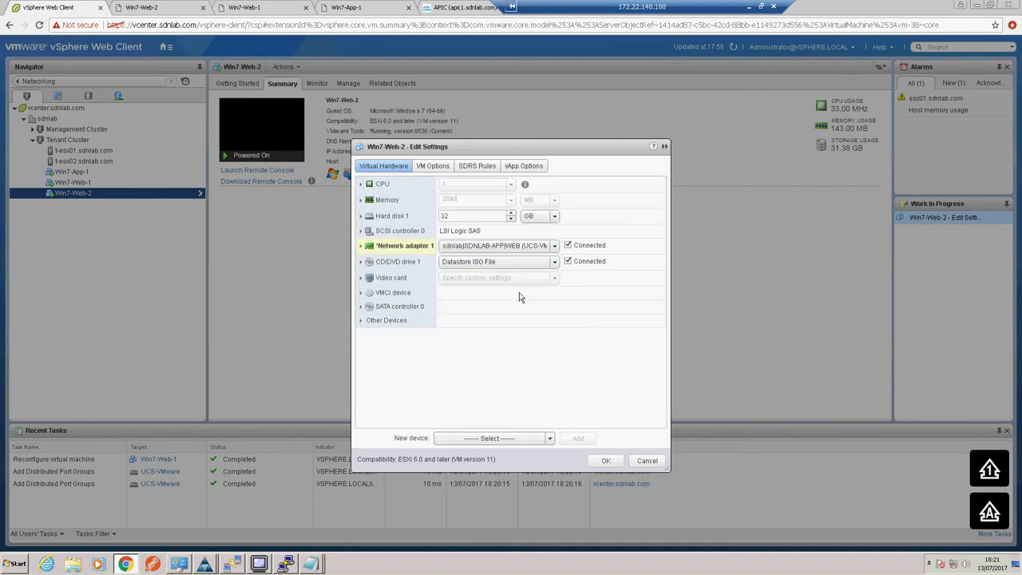
{"action": "left_click", "coordinate": [607, 462]}
{"action": "left_click", "coordinate": [67, 172]}
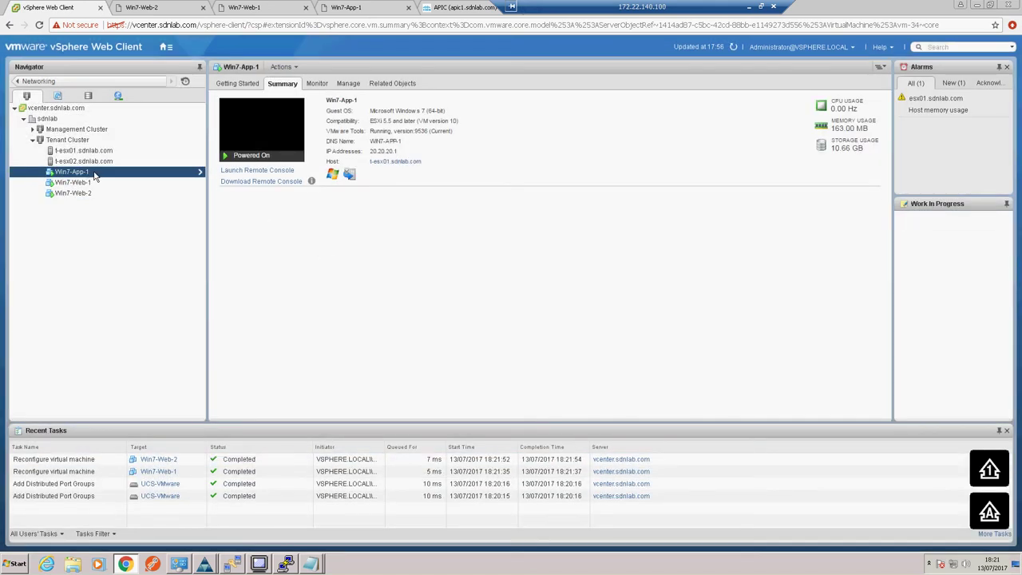
Connect Win7-App-1's network adapter 1 to the sdnlab|SDNLAB-APP|APP port group and apply it.
{"action": "right_click", "coordinate": [98, 176]}
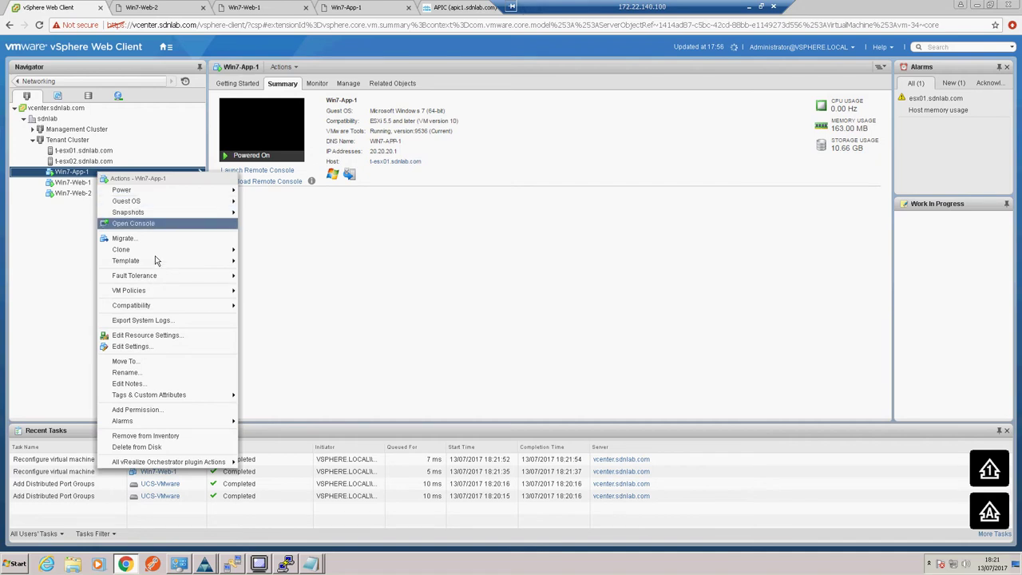
{"action": "left_click", "coordinate": [132, 347]}
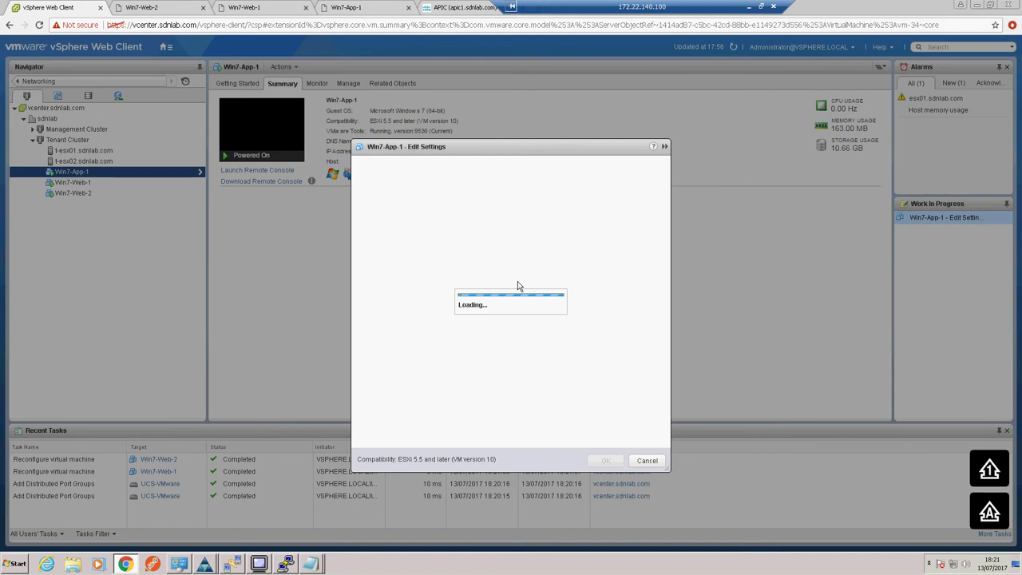
{"action": "left_click", "coordinate": [550, 248]}
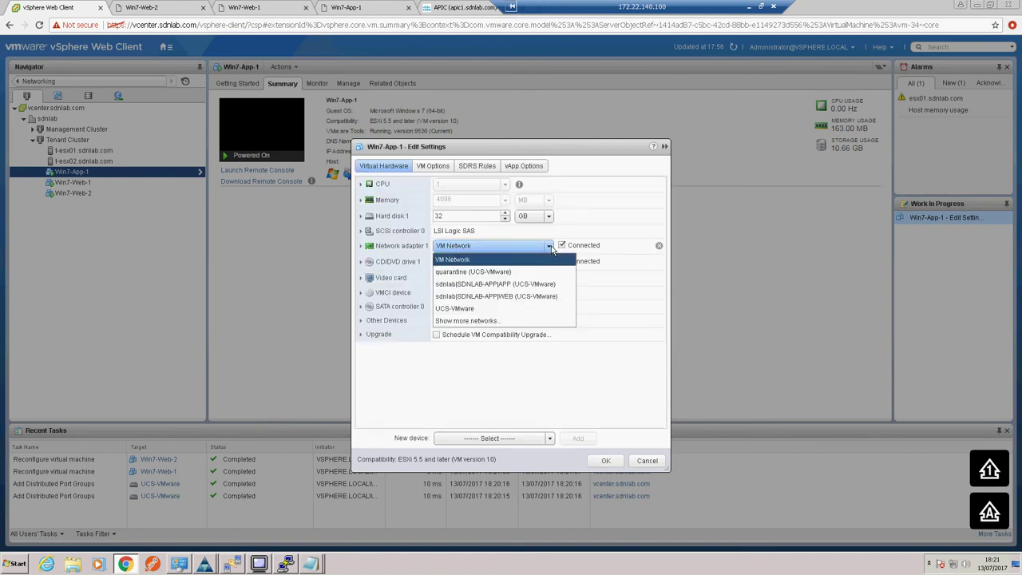
{"action": "left_click", "coordinate": [521, 285]}
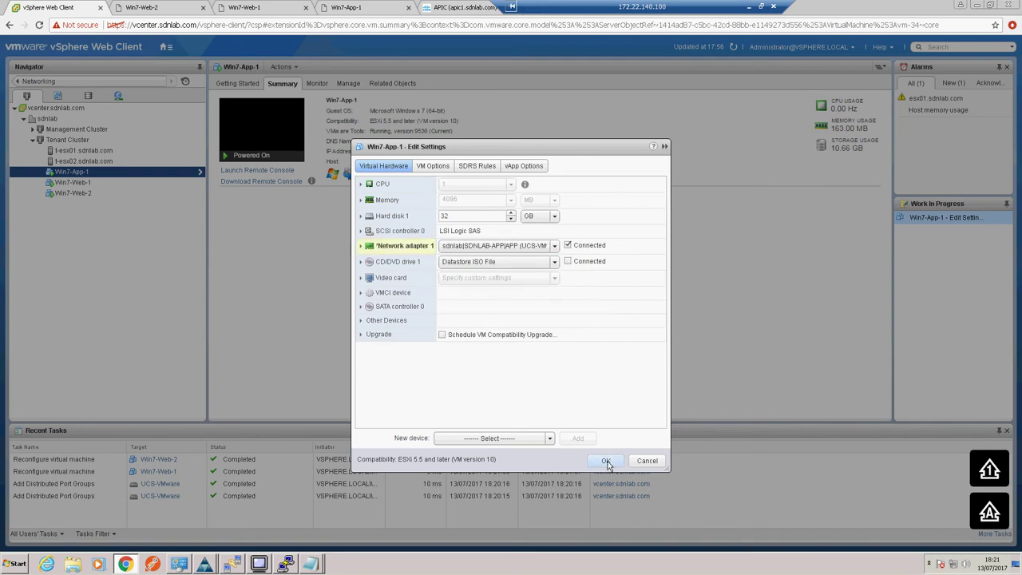
{"action": "left_click", "coordinate": [607, 461]}
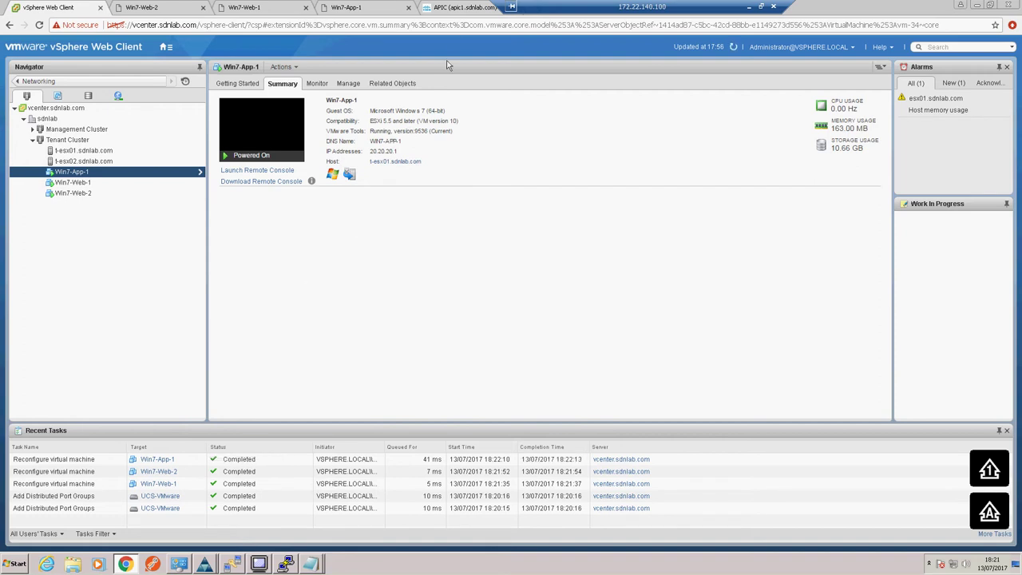
In APIC, check the WEB EPG's learned endpoints: Win7-Web-1 and Win7-Web-2 via vmm on vlan-1001.
{"action": "left_click", "coordinate": [452, 10]}
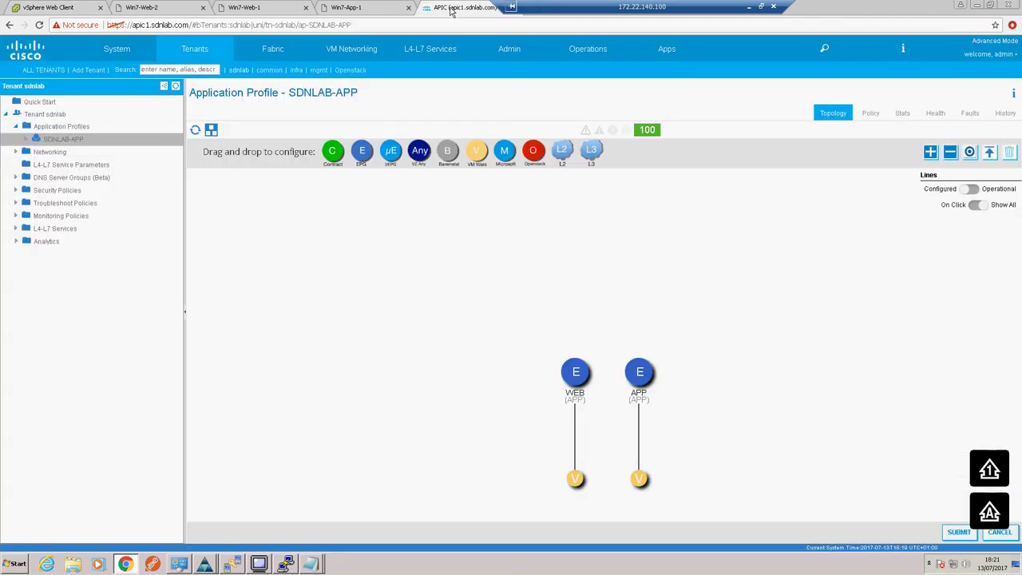
{"action": "left_click", "coordinate": [15, 152]}
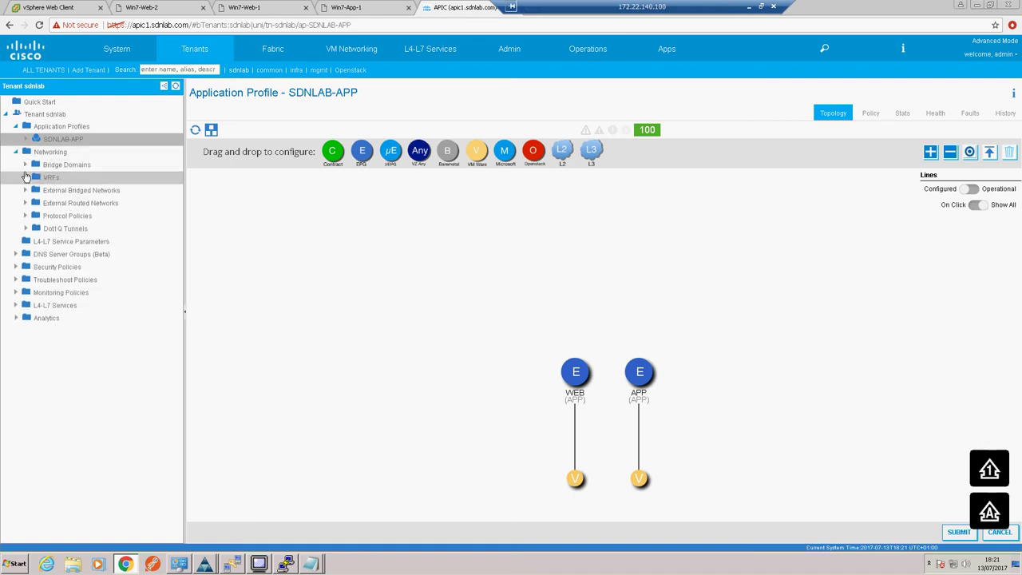
{"action": "left_click", "coordinate": [27, 138]}
{"action": "left_click", "coordinate": [34, 154]}
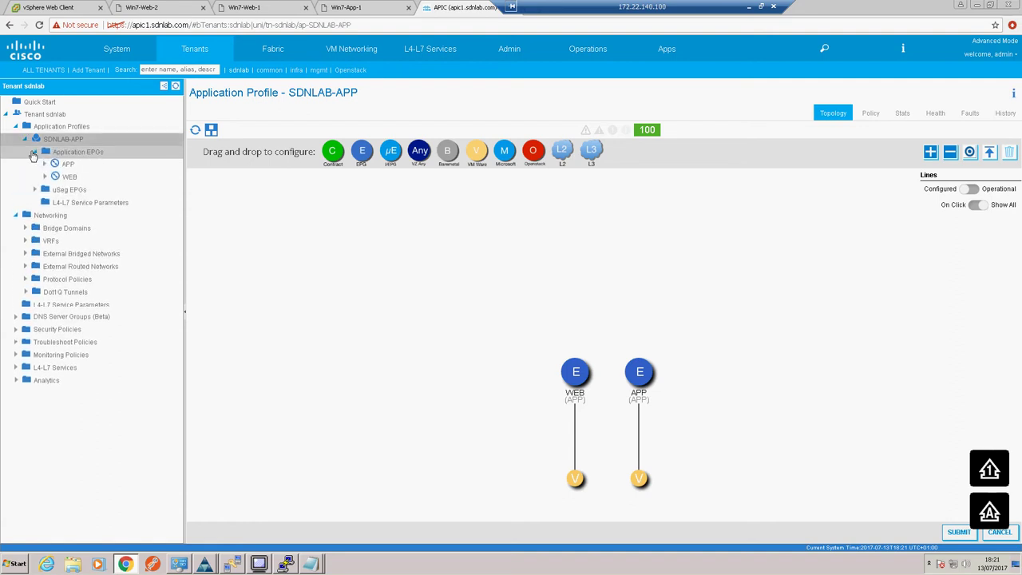
{"action": "left_click", "coordinate": [45, 177]}
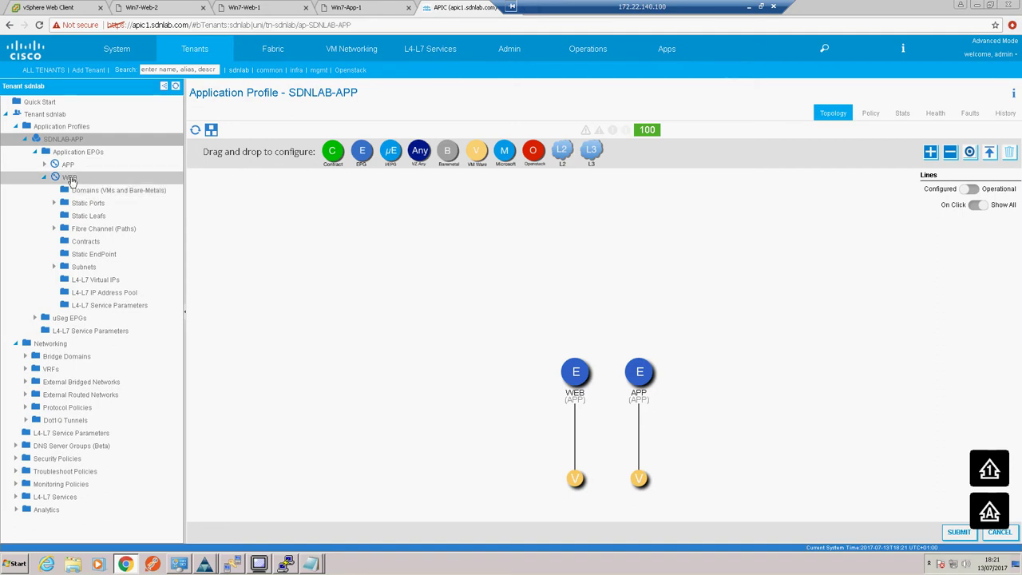
{"action": "left_click", "coordinate": [70, 178]}
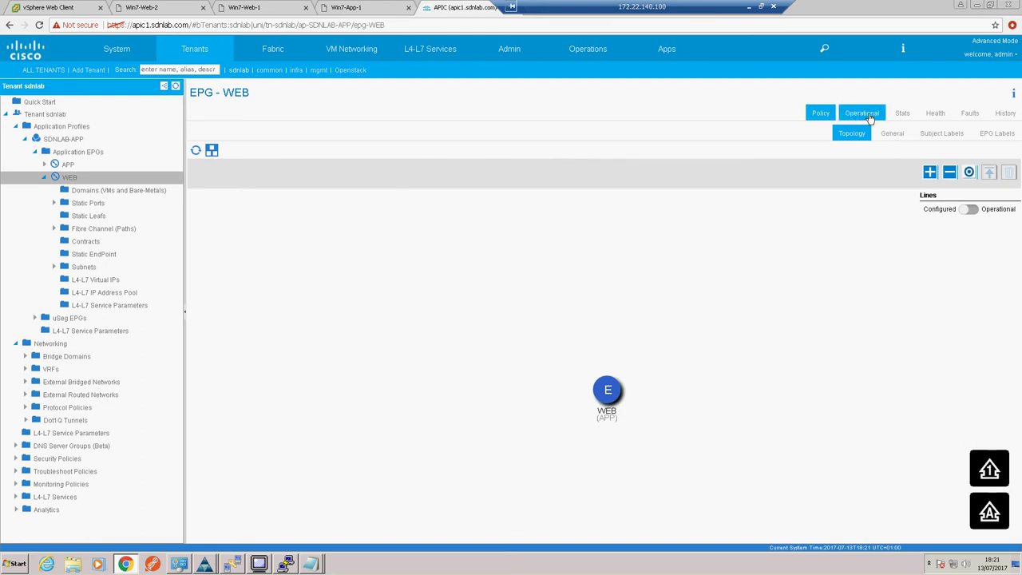
{"action": "left_click", "coordinate": [869, 117]}
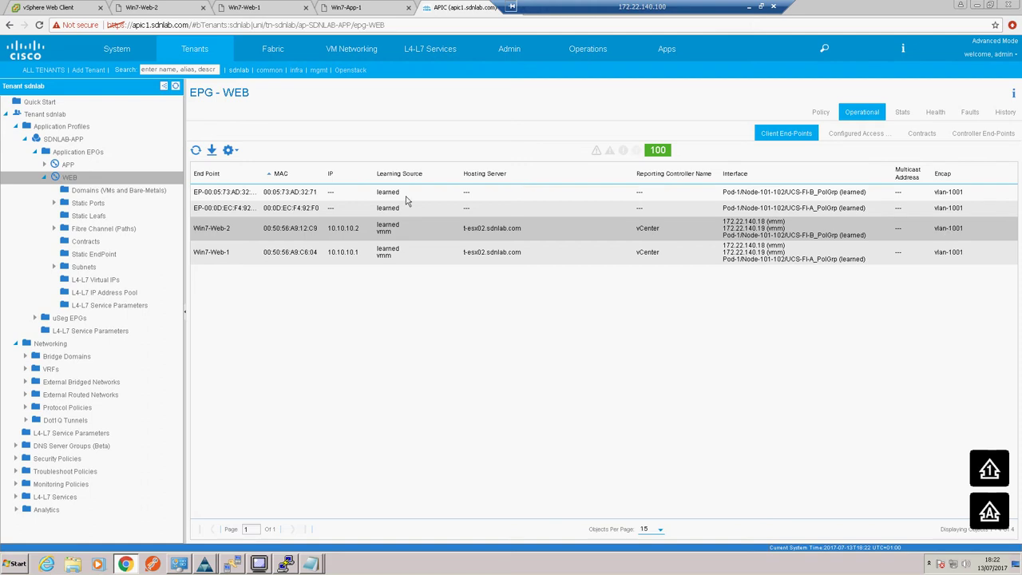
{"action": "left_click", "coordinate": [67, 11]}
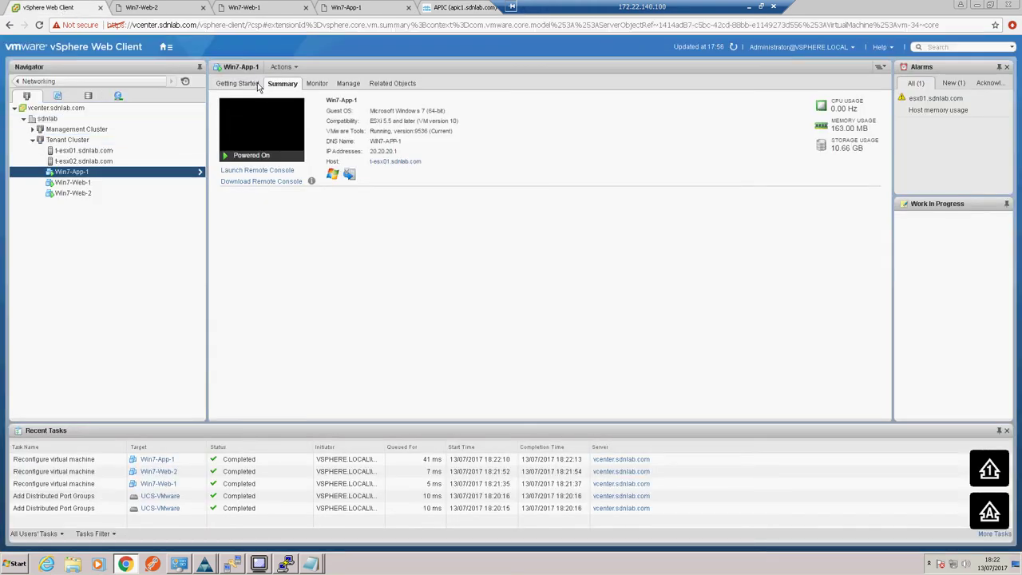
Confirm the WEB port group uses VLAN 1001 and the APP port group uses VLAN 1002.
{"action": "left_click", "coordinate": [66, 82]}
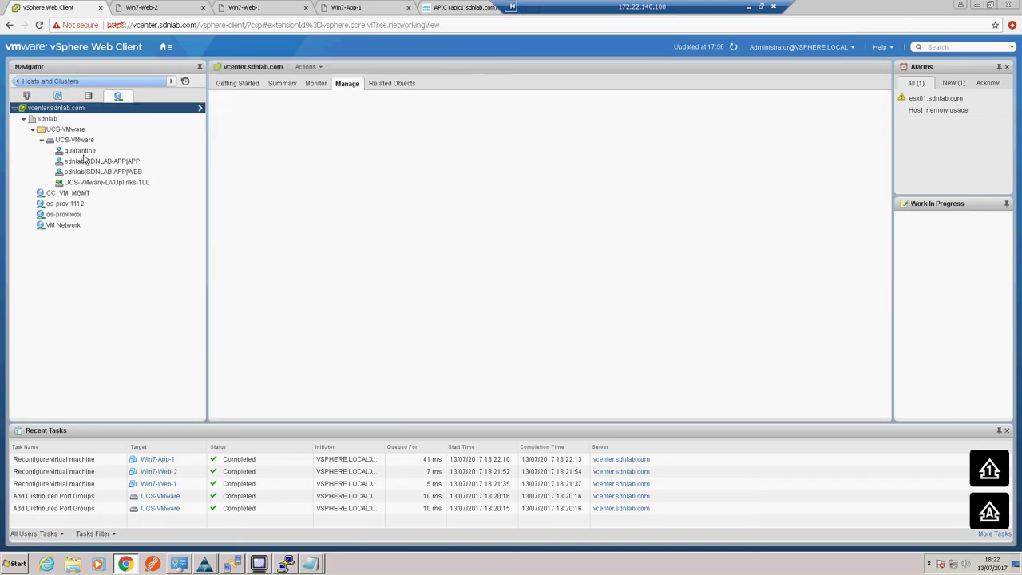
{"action": "left_click", "coordinate": [137, 174]}
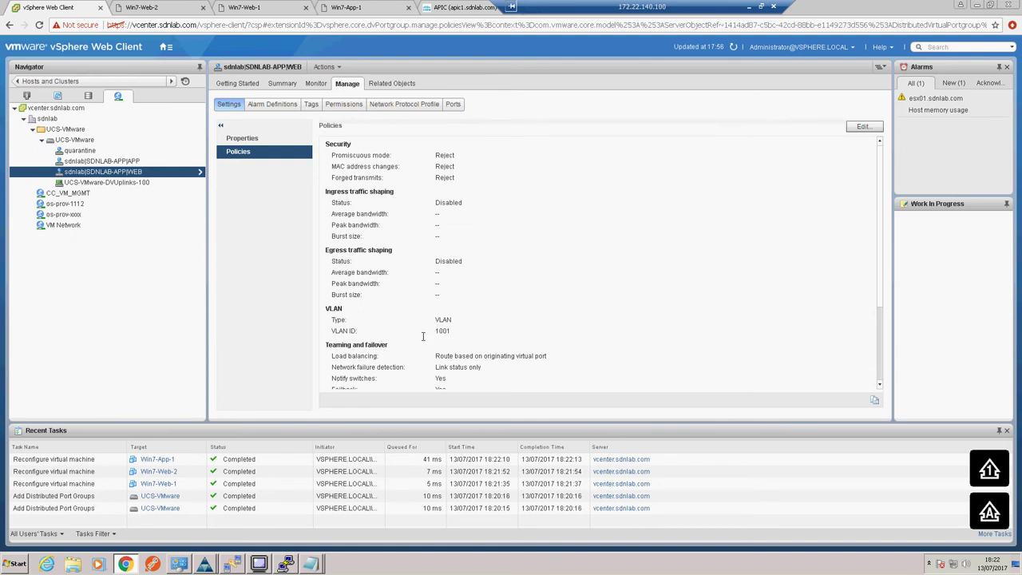
{"action": "left_click_drag", "start_coordinate": [452, 333], "coordinate": [427, 331]}
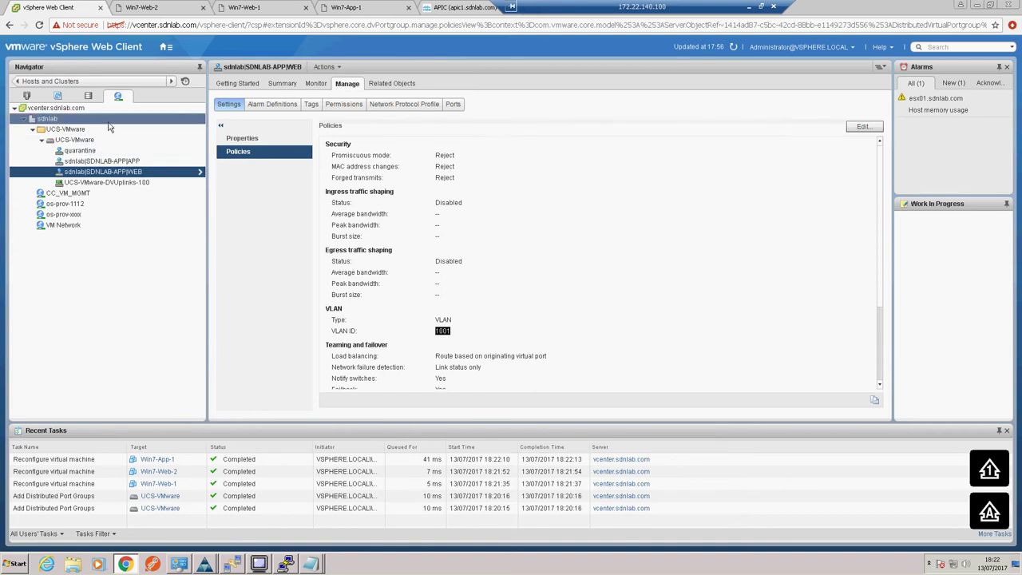
{"action": "left_click", "coordinate": [107, 163]}
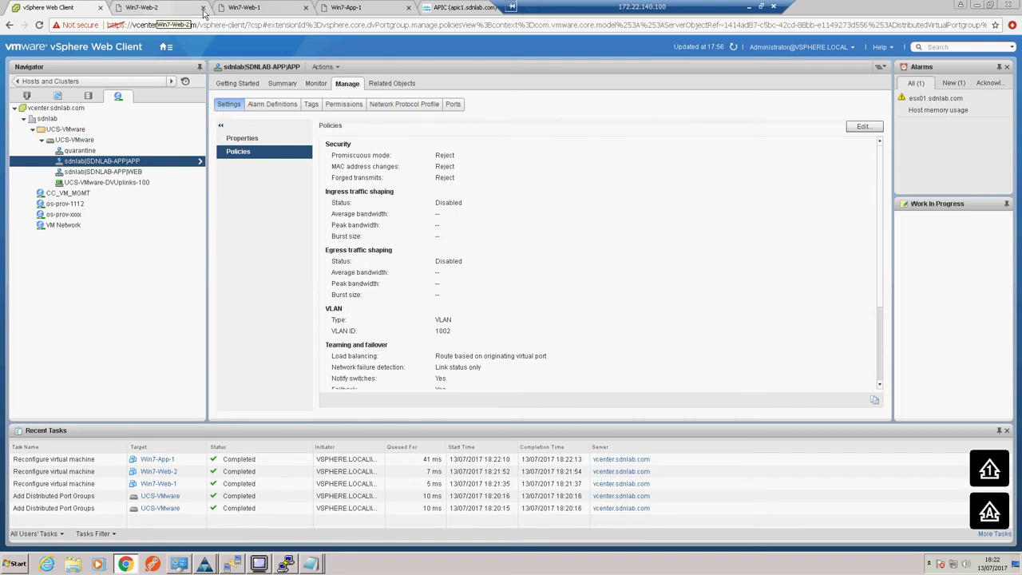
{"action": "left_click", "coordinate": [470, 10]}
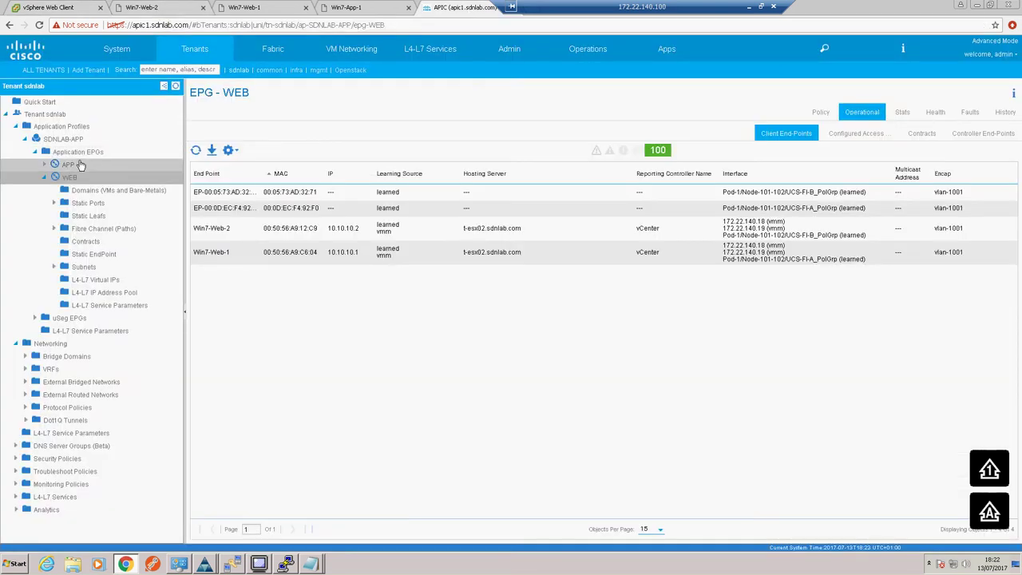
View the APP EPG's endpoints, showing Win7-App-1 at 20.20.20.1 on vlan-1002.
{"action": "left_click", "coordinate": [70, 164]}
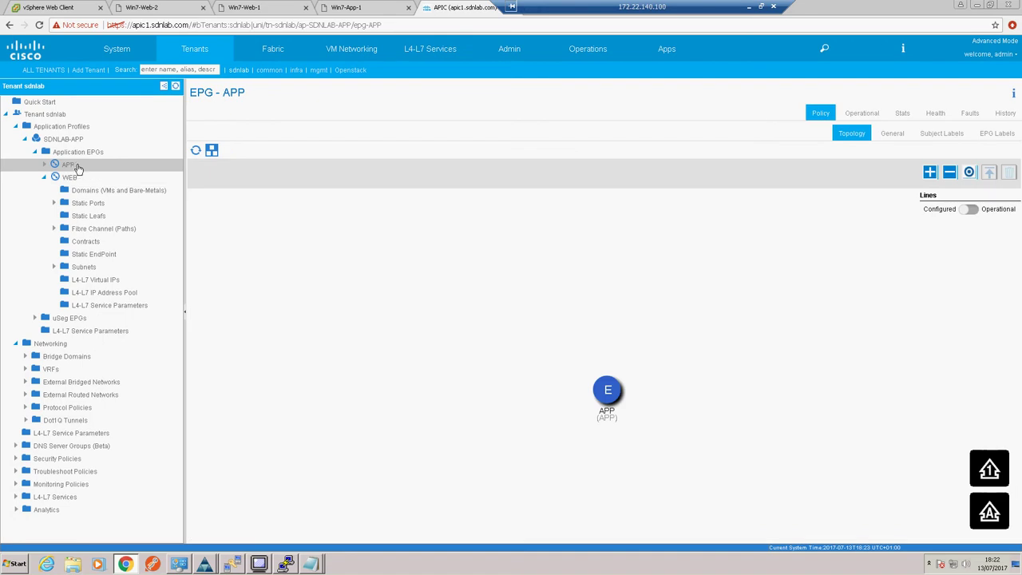
{"action": "left_click", "coordinate": [862, 112]}
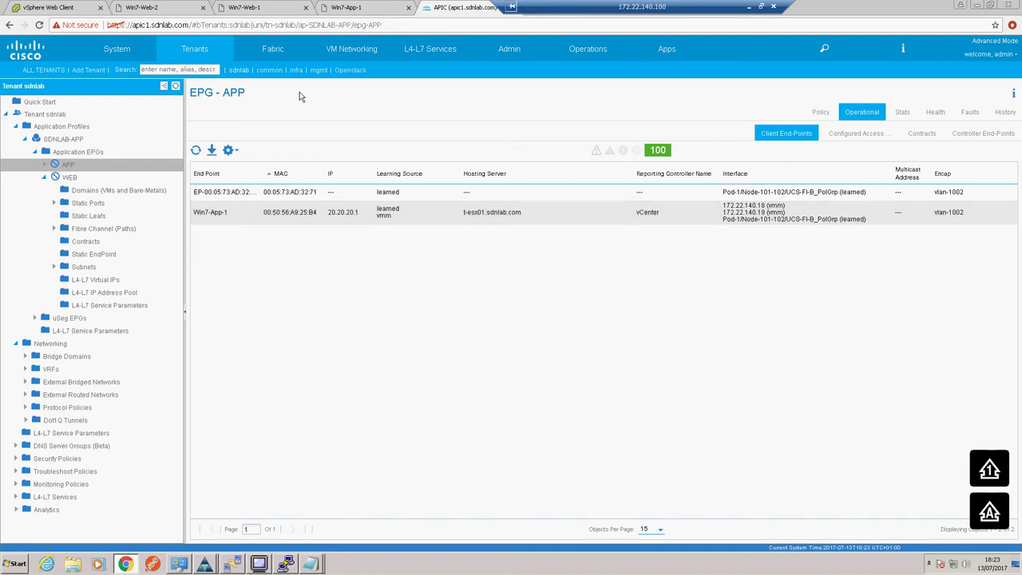
{"action": "left_click", "coordinate": [244, 8]}
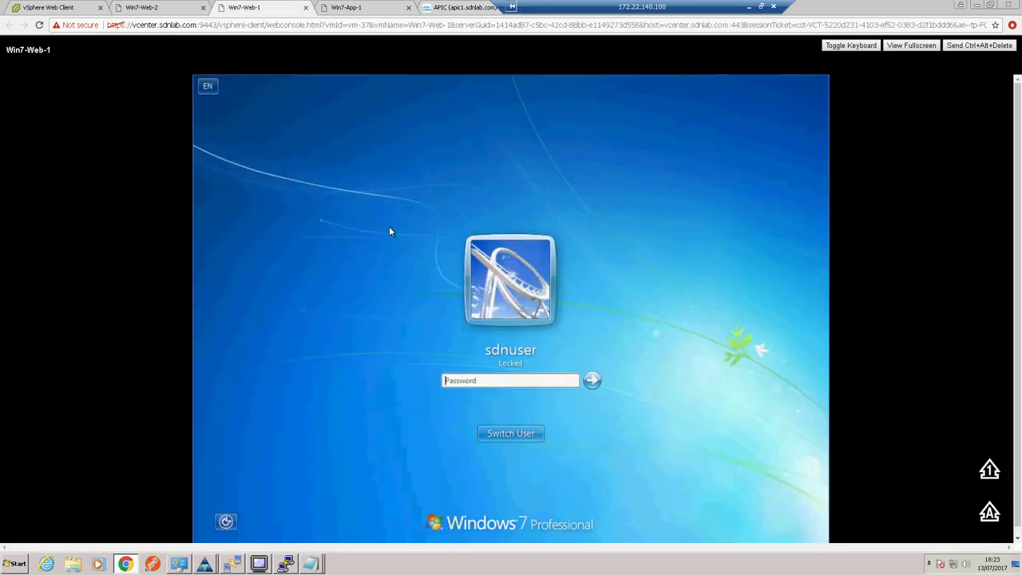
Log in to the Win7-Web-1 console with the account password.
{"action": "left_click", "coordinate": [479, 378]}
{"action": "type", "text": "**********"}
{"action": "key", "text": "Return"}
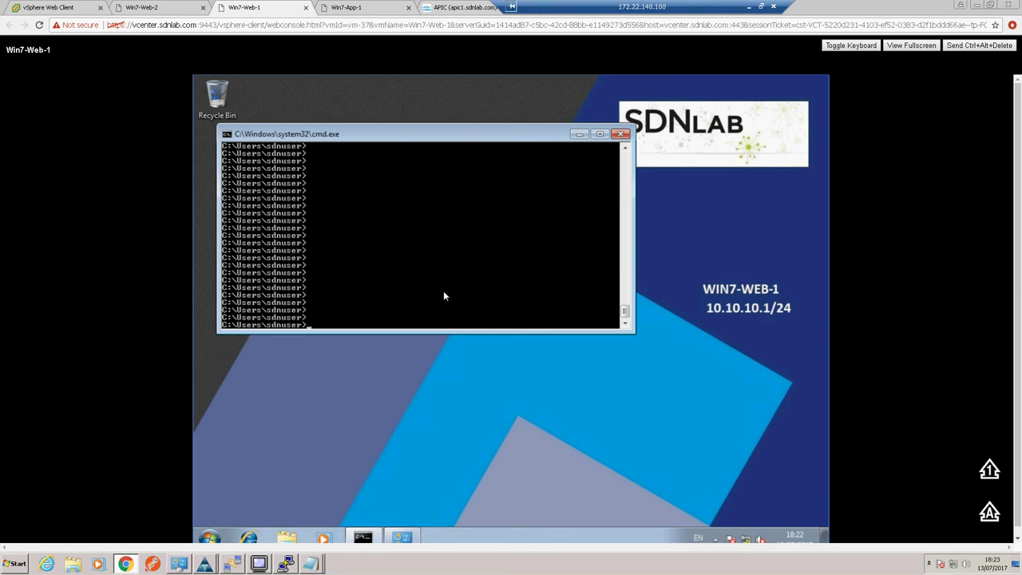
Ping the gateway 10.10.10.254 and Win7-Web-2 at 10.10.10.2.
{"action": "type", "text": "ping 10.10.10.254"}
{"action": "key", "text": "Return"}
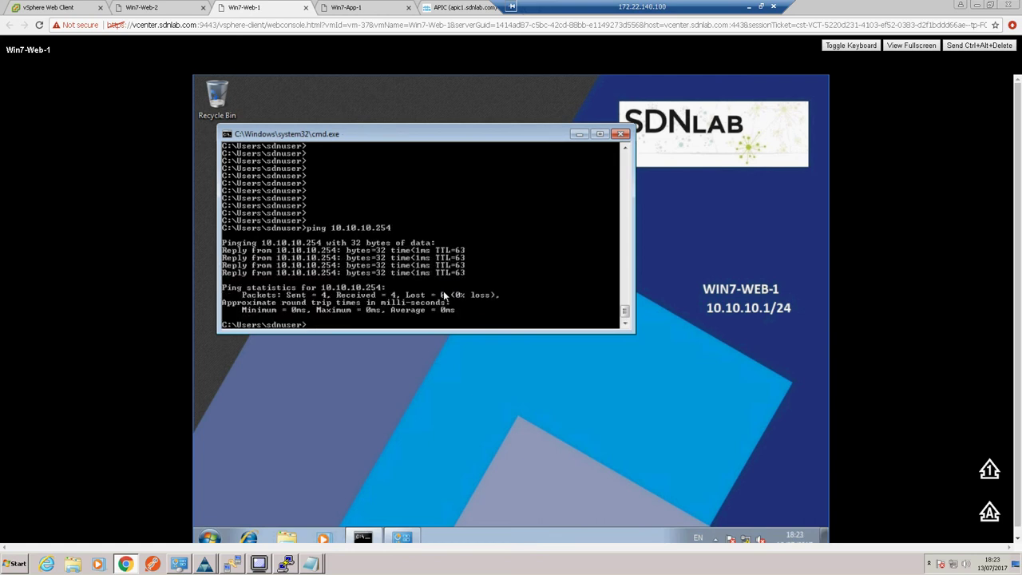
{"action": "key", "text": "Up"}
{"action": "key", "text": "BackSpace"}
{"action": "key", "text": "BackSpace"}
{"action": "key", "text": "Return"}
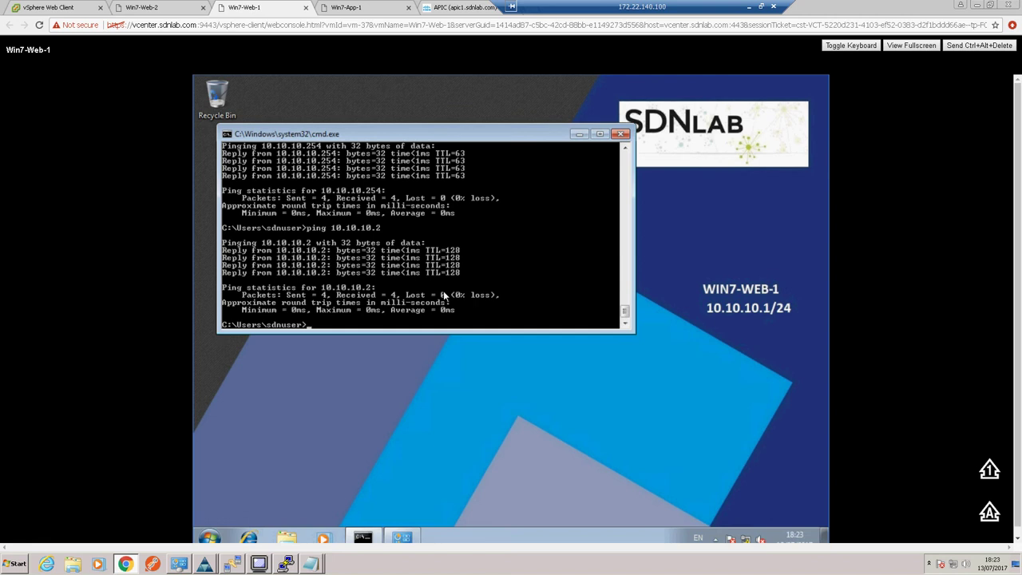
Ping Win7-App-1 at 20.20.20.1, then restart it as a continuous ping with -t.
{"action": "key", "text": "Up"}
{"action": "key", "text": "BackSpace"}
{"action": "key", "text": "BackSpace"}
{"action": "key", "text": "BackSpace"}
{"action": "key", "text": "BackSpace"}
{"action": "key", "text": "BackSpace"}
{"action": "key", "text": "BackSpace"}
{"action": "key", "text": "BackSpace"}
{"action": "key", "text": "BackSpace"}
{"action": "key", "text": "BackSpace"}
{"action": "type", "text": "20.20.20.1"}
{"action": "key", "text": "Return"}
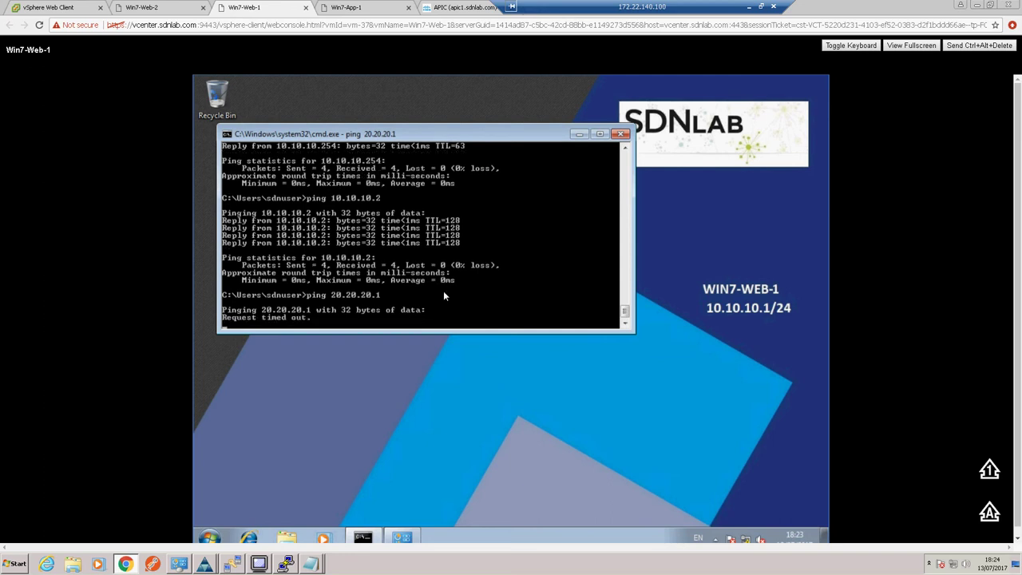
{"action": "key", "text": "ctrl+c"}
{"action": "key", "text": "Up"}
{"action": "type", "text": "-t"}
{"action": "key", "text": "Return"}
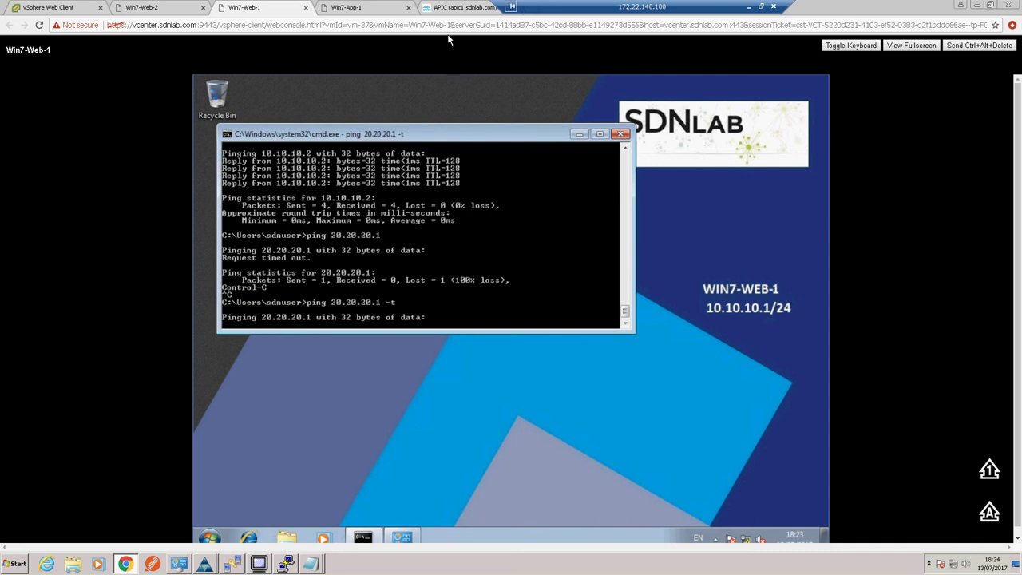
{"action": "left_click", "coordinate": [454, 8]}
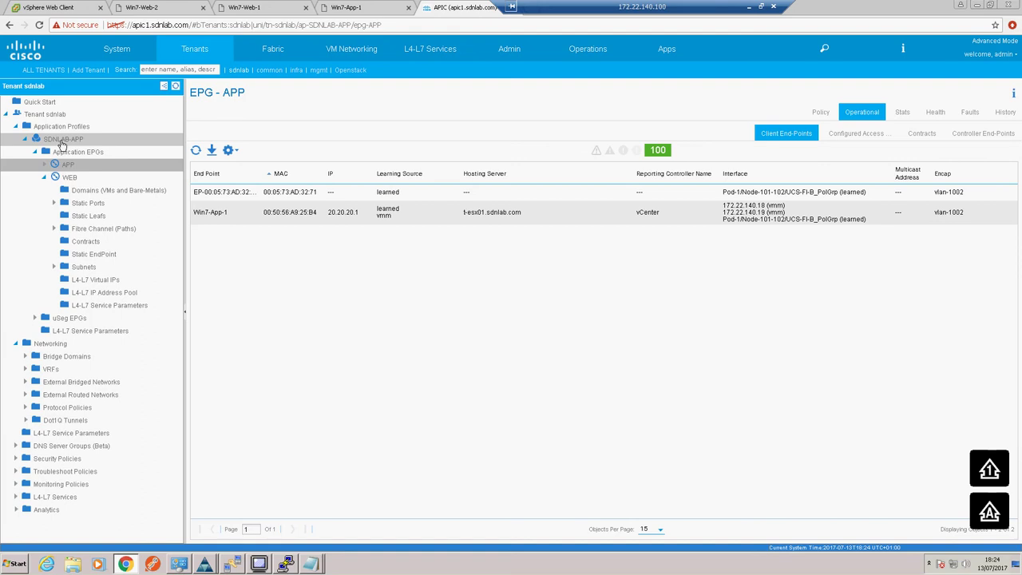
Drop a new contract between the WEB and APP EPGs in the SDNLAB-APP topology.
{"action": "left_click", "coordinate": [62, 140]}
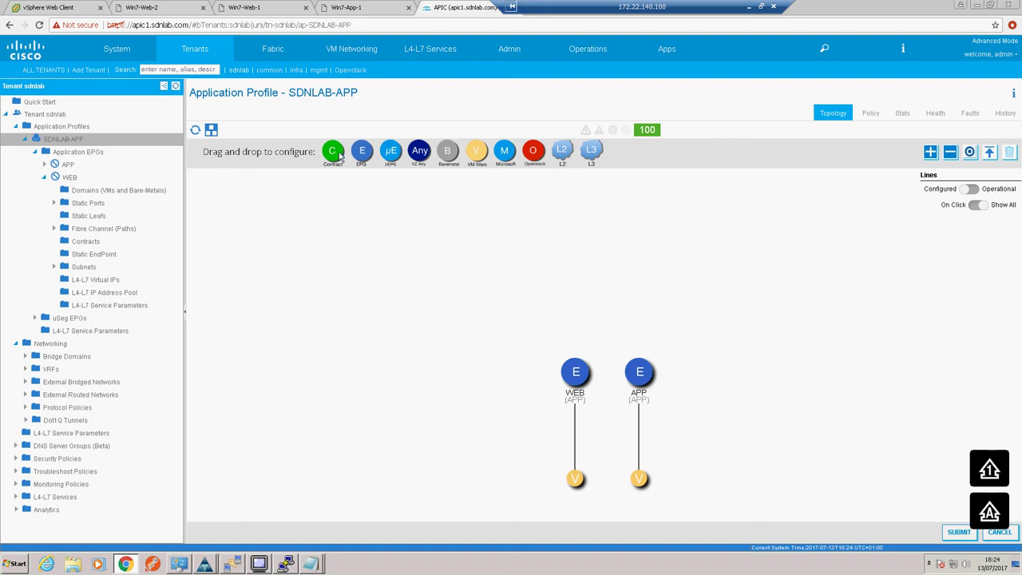
{"action": "left_click_drag", "start_coordinate": [340, 156], "coordinate": [641, 368]}
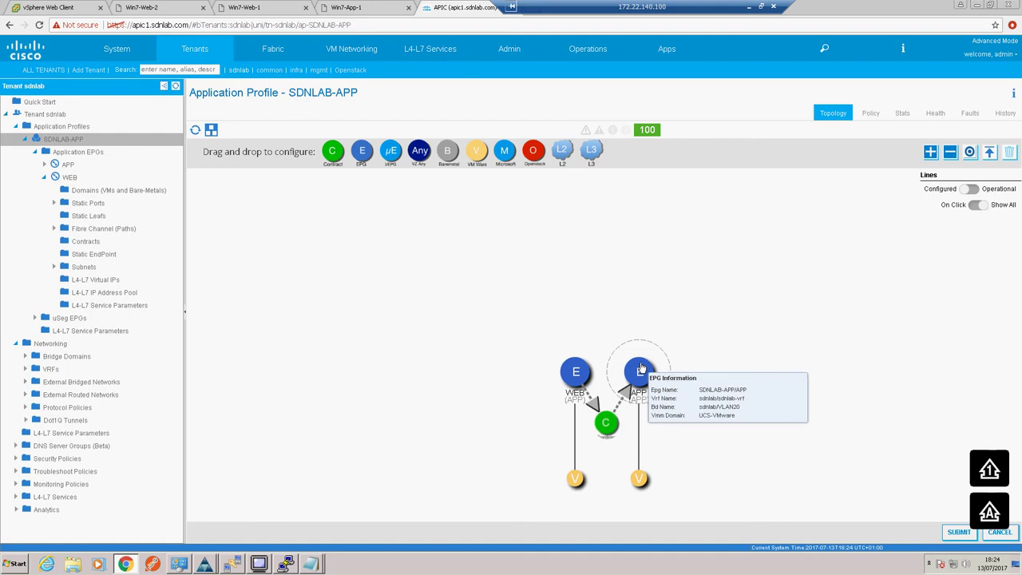
{"action": "left_click_drag", "start_coordinate": [641, 368], "coordinate": [642, 369]}
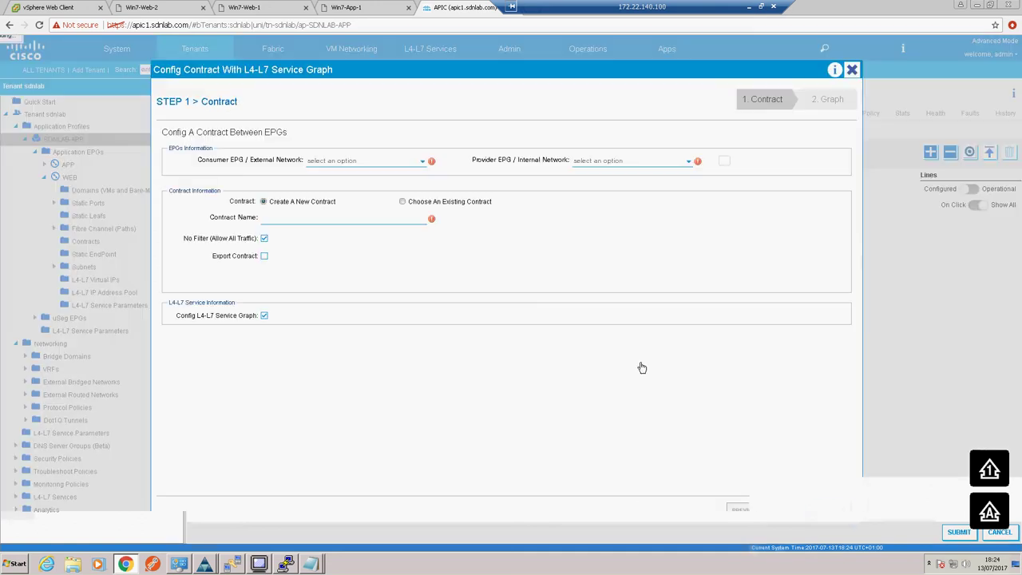
Use the existing common/Permit_Any contract for the link and confirm it.
{"action": "left_click", "coordinate": [402, 201]}
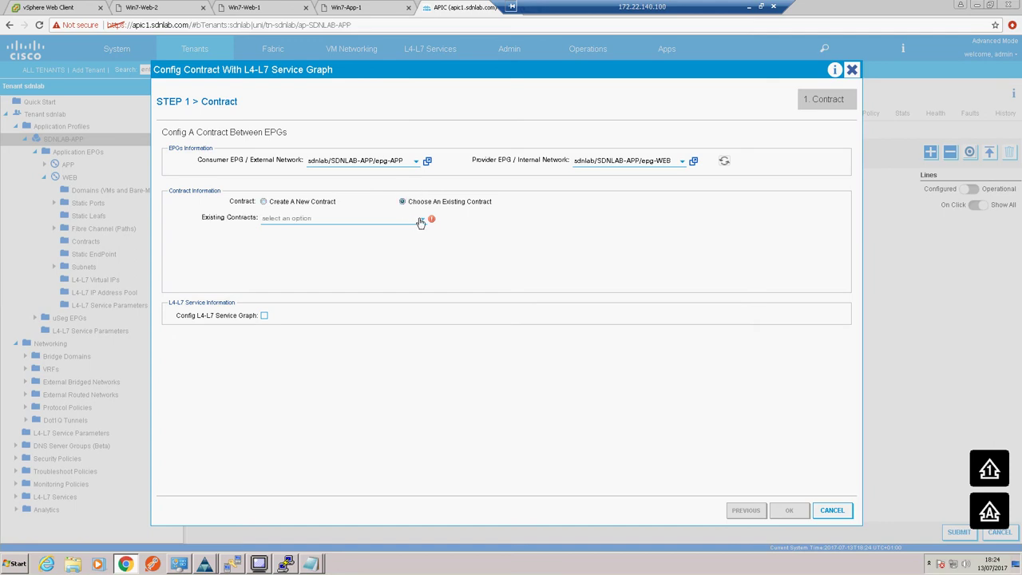
{"action": "left_click", "coordinate": [421, 219]}
{"action": "left_click", "coordinate": [329, 233]}
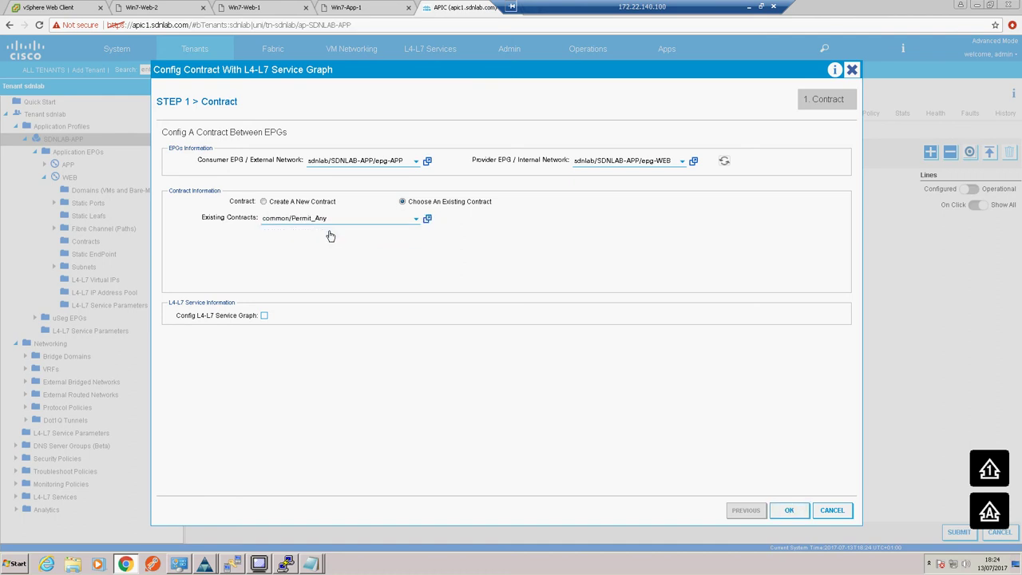
{"action": "left_click", "coordinate": [415, 225]}
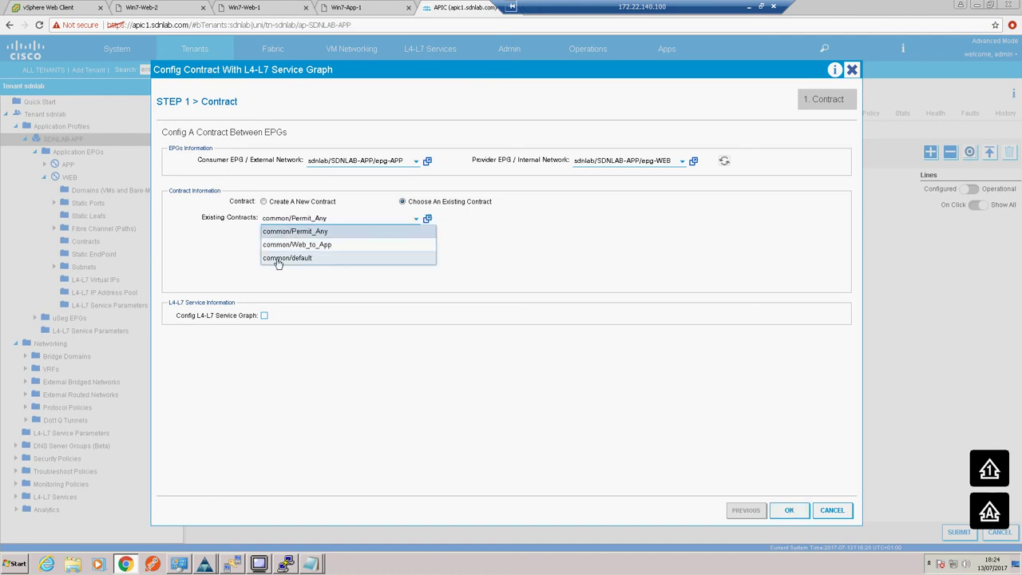
{"action": "left_click", "coordinate": [380, 231]}
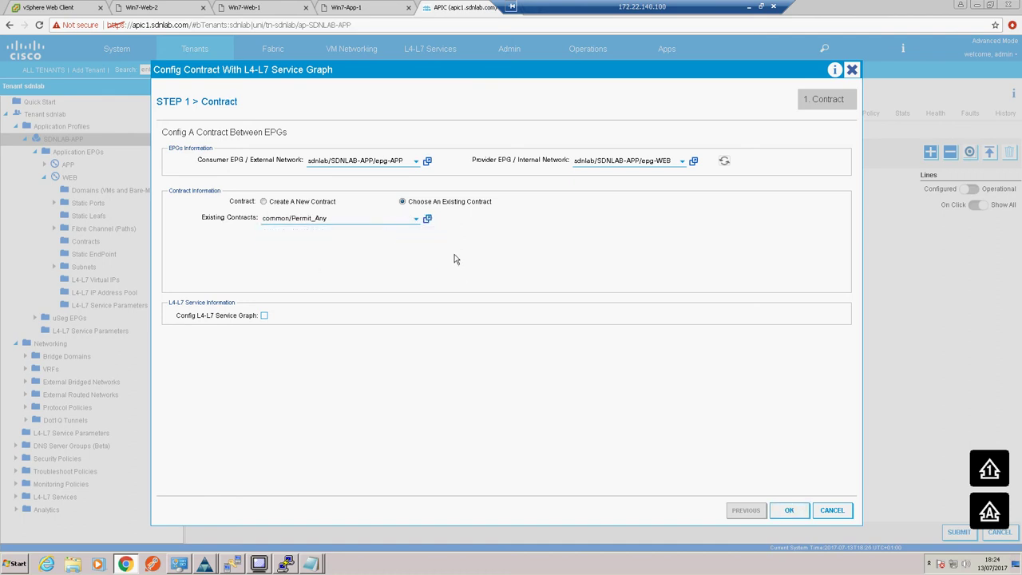
{"action": "left_click", "coordinate": [788, 512]}
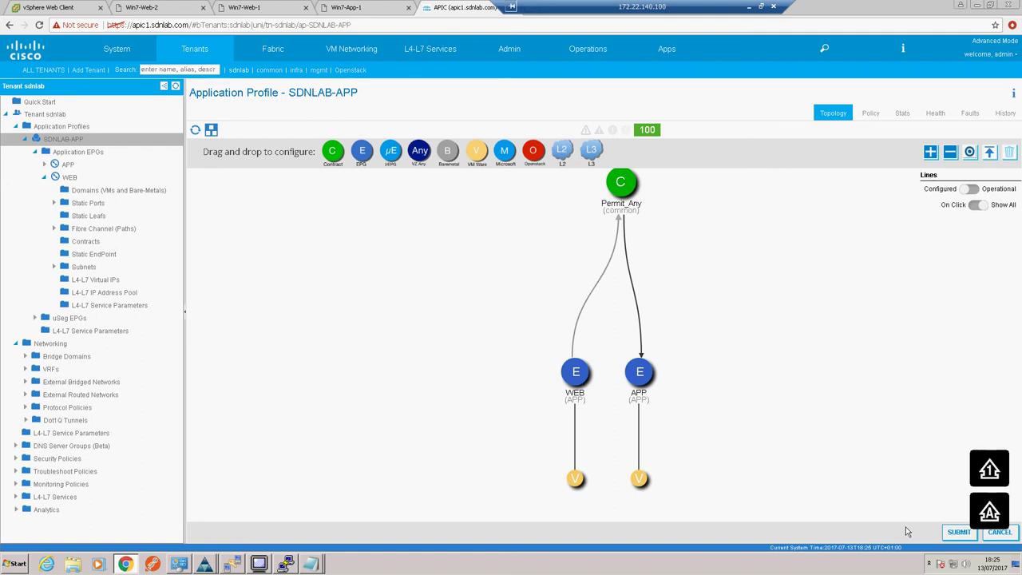
Submit the Permit_Any contract, refresh the topology, and verify Win7-Web-1's ping to 20.20.20.1 now replies.
{"action": "left_click", "coordinate": [955, 534]}
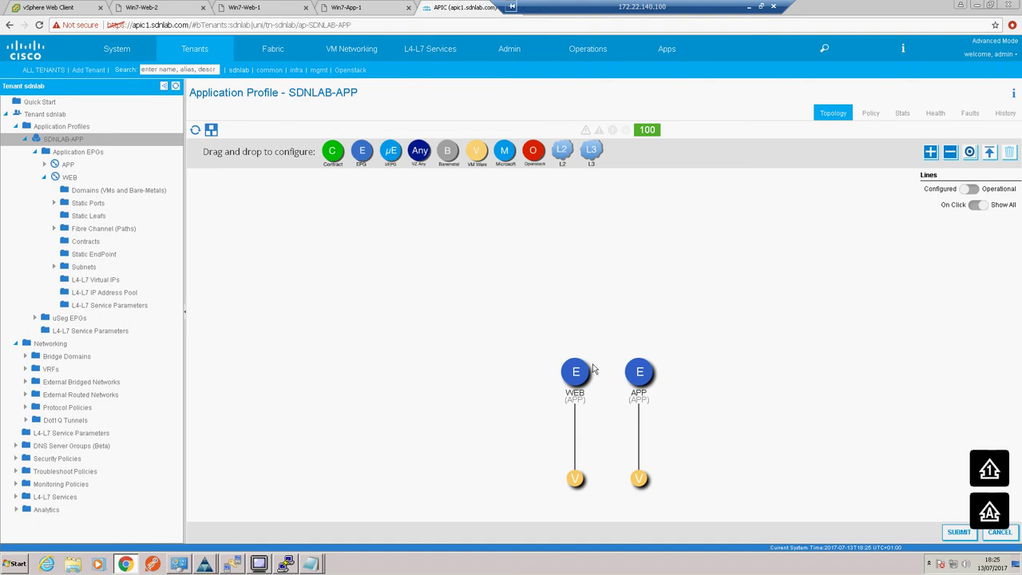
{"action": "mouse_move", "coordinate": [573, 375]}
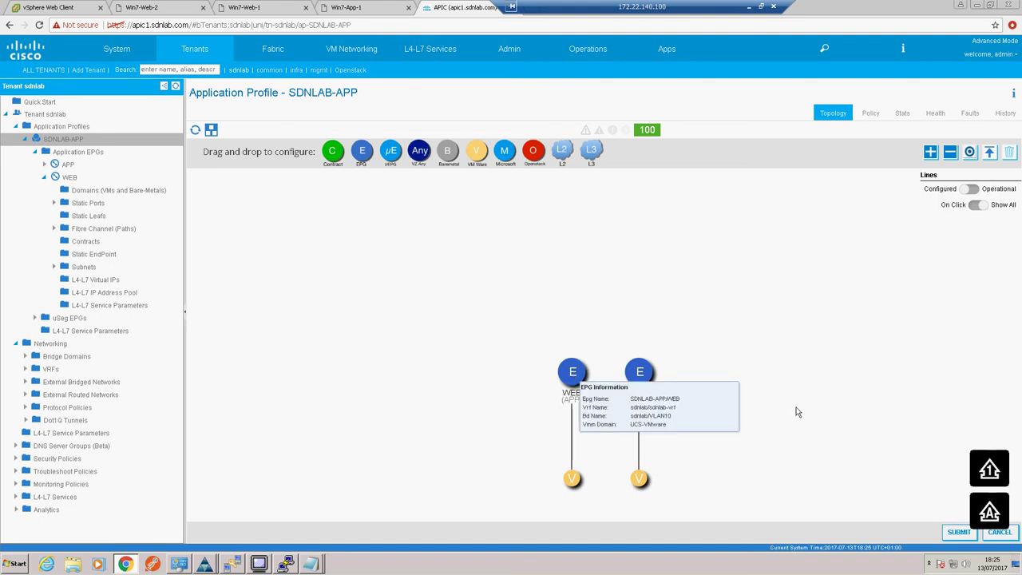
{"action": "left_click", "coordinate": [958, 532]}
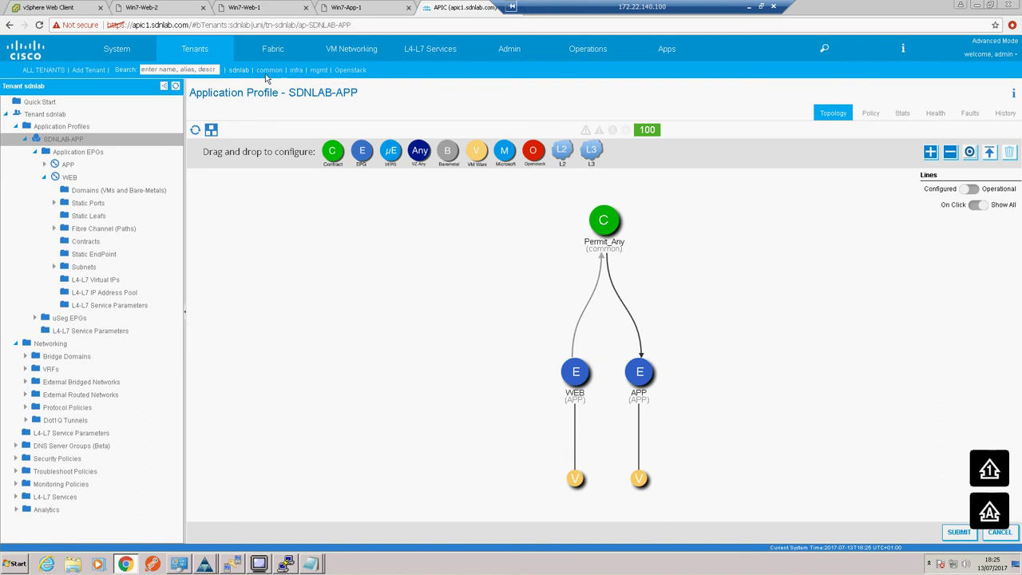
{"action": "left_click", "coordinate": [240, 9]}
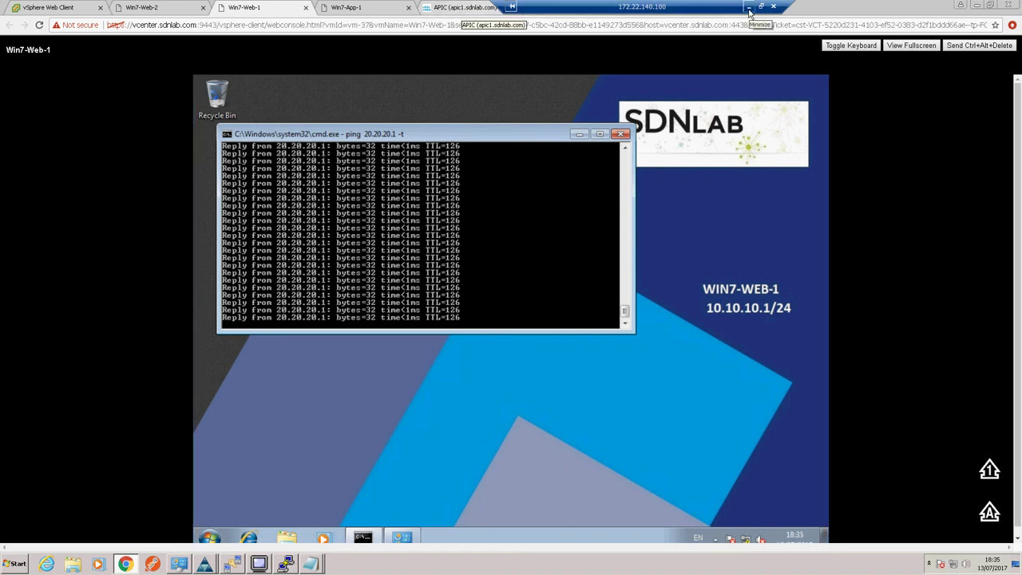
Review the physical topology diagram, then return to the sdnlab tenant's Quick Start page in APIC.
{"action": "left_click", "coordinate": [750, 8]}
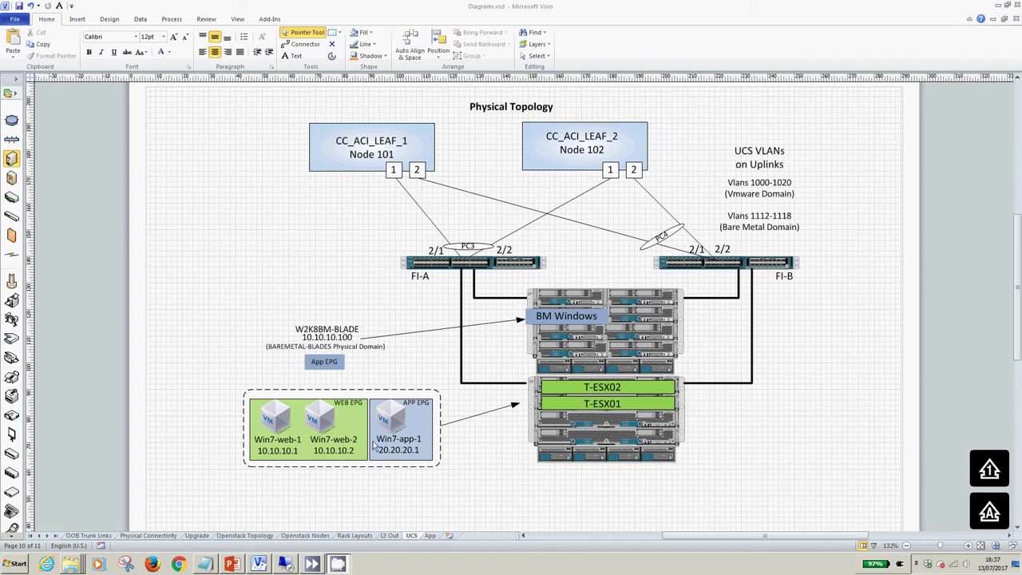
{"action": "left_click", "coordinate": [178, 564]}
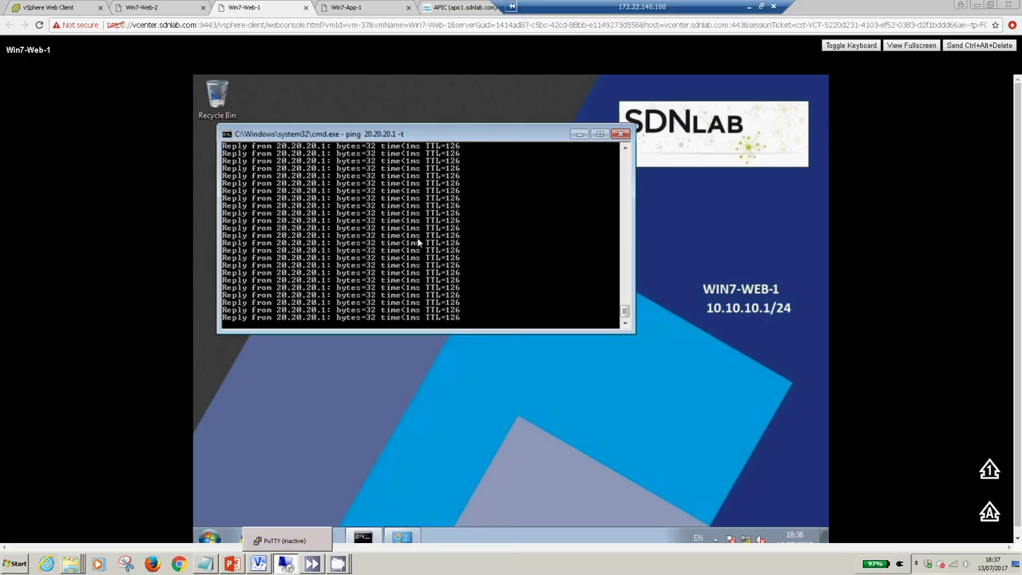
{"action": "left_click", "coordinate": [464, 7]}
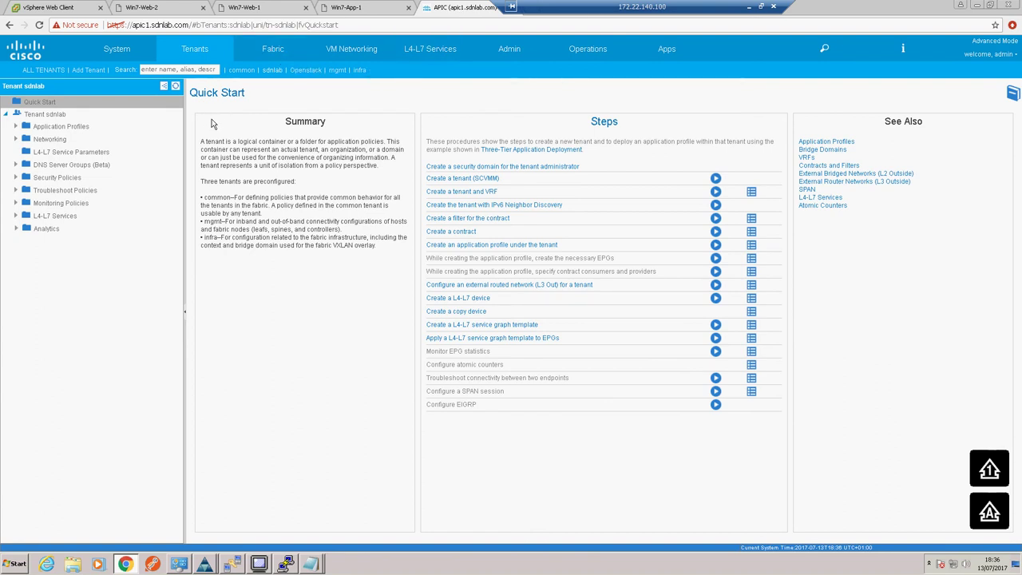
Show the VLAN pools table under Fabric > Access Policies > Pools > VLAN.
{"action": "left_click", "coordinate": [270, 51]}
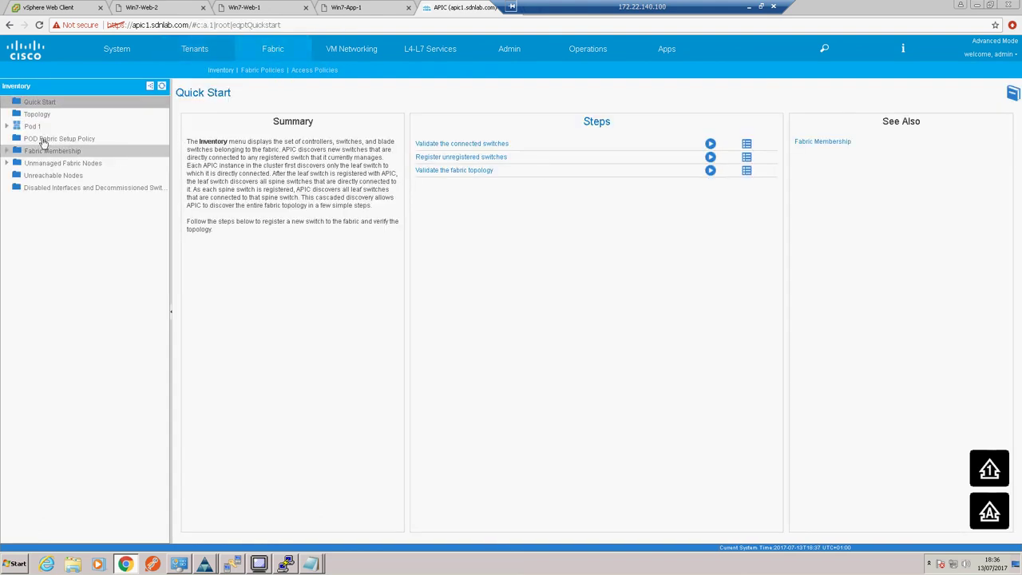
{"action": "left_click", "coordinate": [304, 71]}
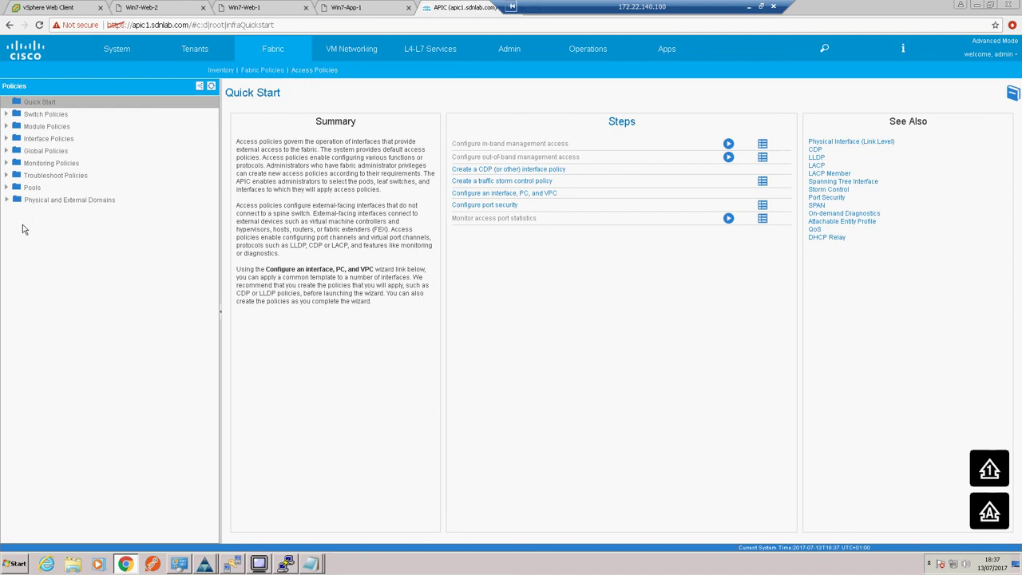
{"action": "left_click", "coordinate": [6, 188]}
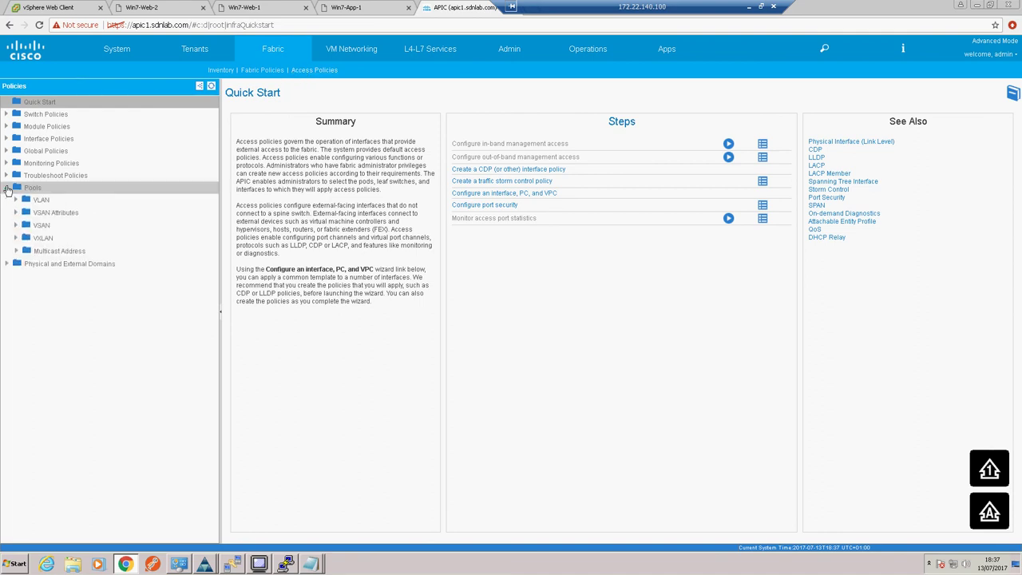
{"action": "left_click", "coordinate": [15, 200]}
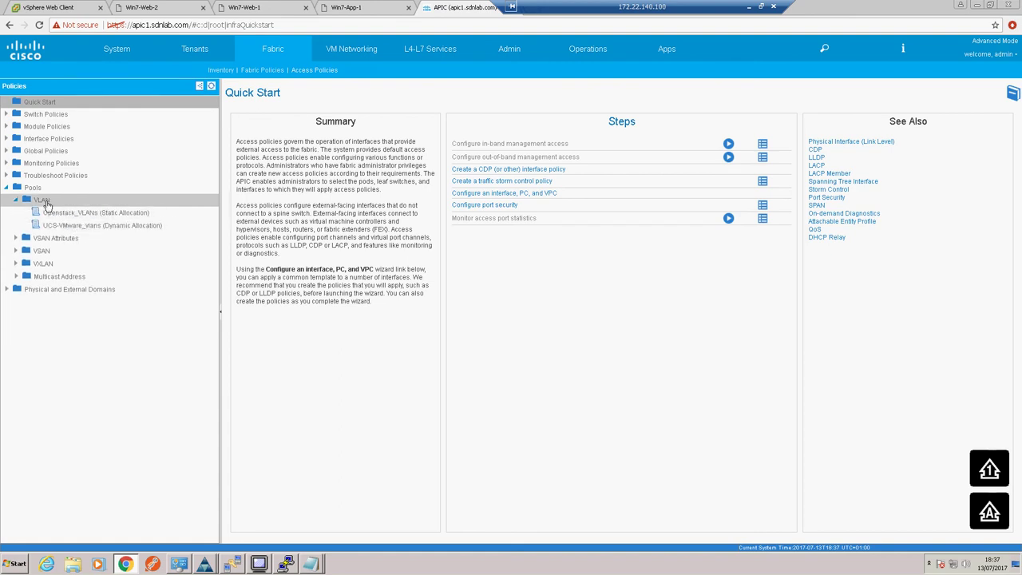
{"action": "left_click", "coordinate": [46, 203]}
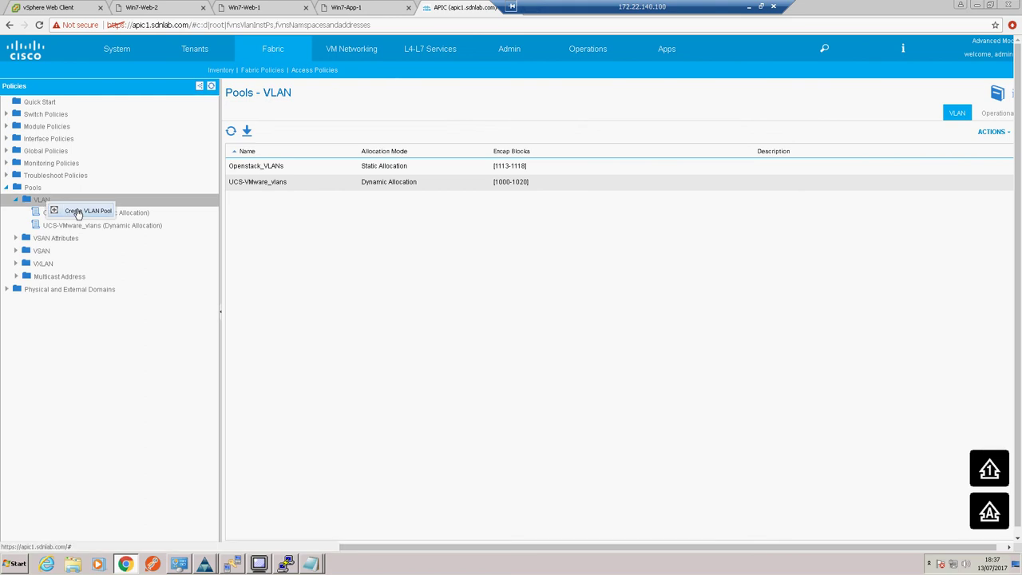
Start a new VLAN pool named bare-metal-blades with Static Allocation.
{"action": "left_click", "coordinate": [77, 213]}
{"action": "type", "text": "bARE"}
{"action": "key", "text": "BackSpace"}
{"action": "key", "text": "BackSpace"}
{"action": "key", "text": "BackSpace"}
{"action": "type", "text": "ba"}
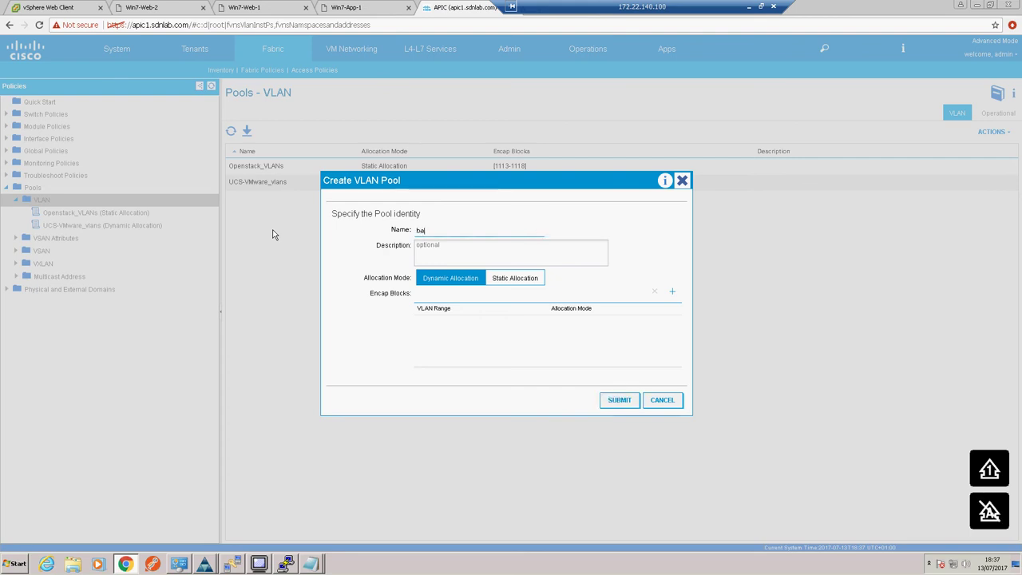
{"action": "type", "text": "re-metal-blades"}
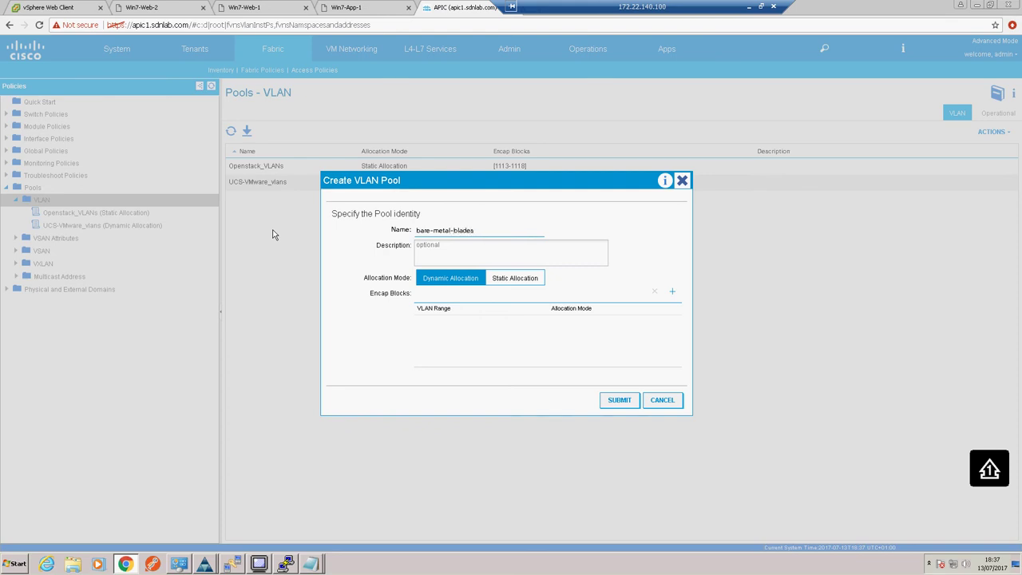
{"action": "left_click", "coordinate": [507, 281]}
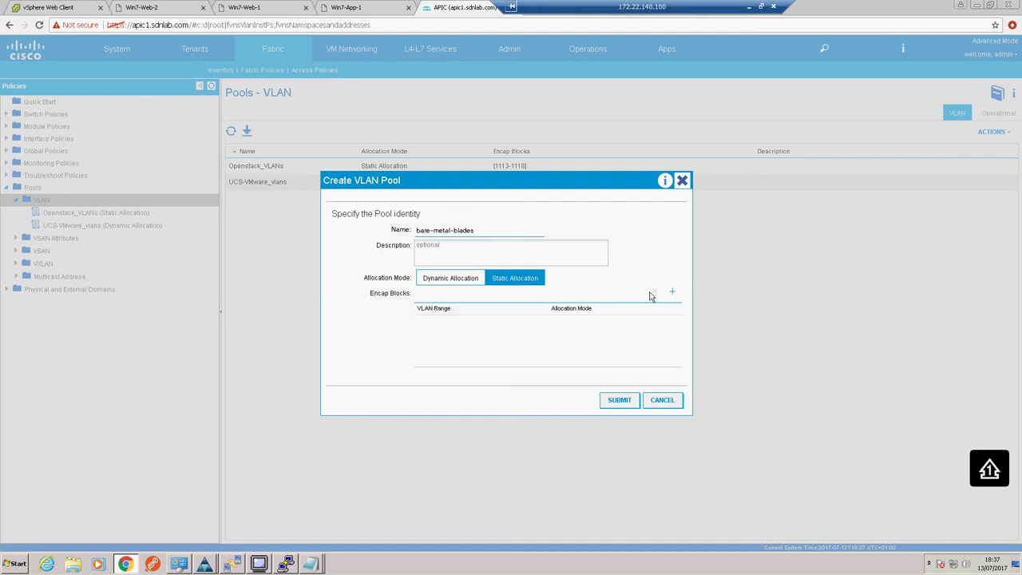
Add a static VLAN range 1021–1025 to the pool.
{"action": "left_click", "coordinate": [672, 295]}
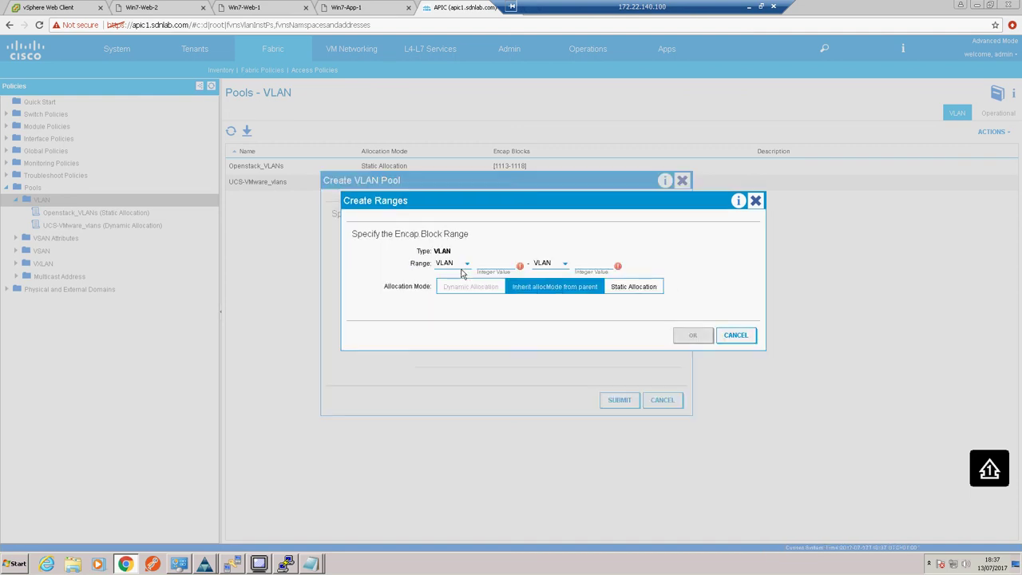
{"action": "left_click", "coordinate": [488, 268]}
{"action": "type", "text": "1021"}
{"action": "left_click", "coordinate": [586, 273]}
{"action": "type", "text": "1025"}
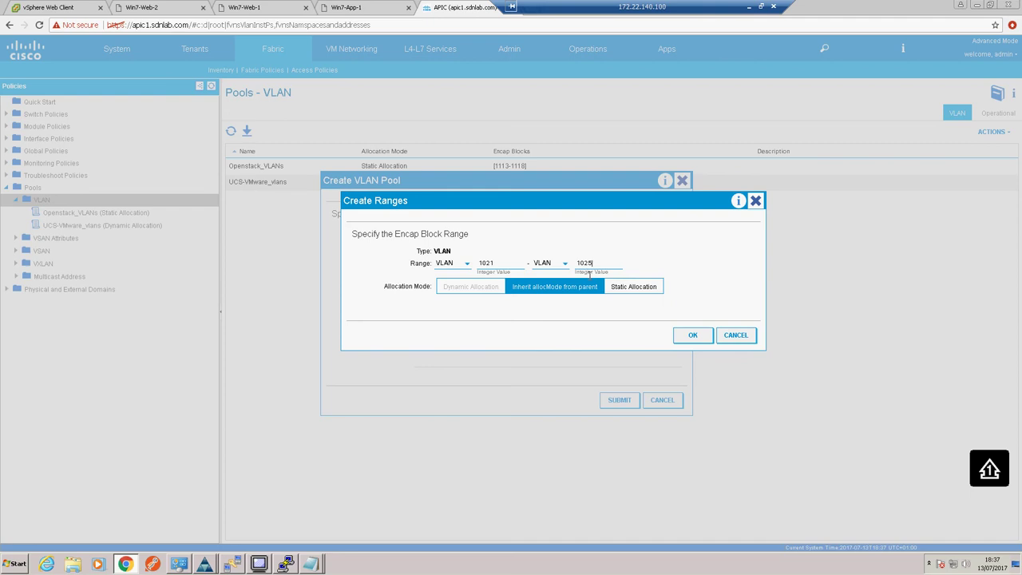
{"action": "left_click", "coordinate": [638, 288]}
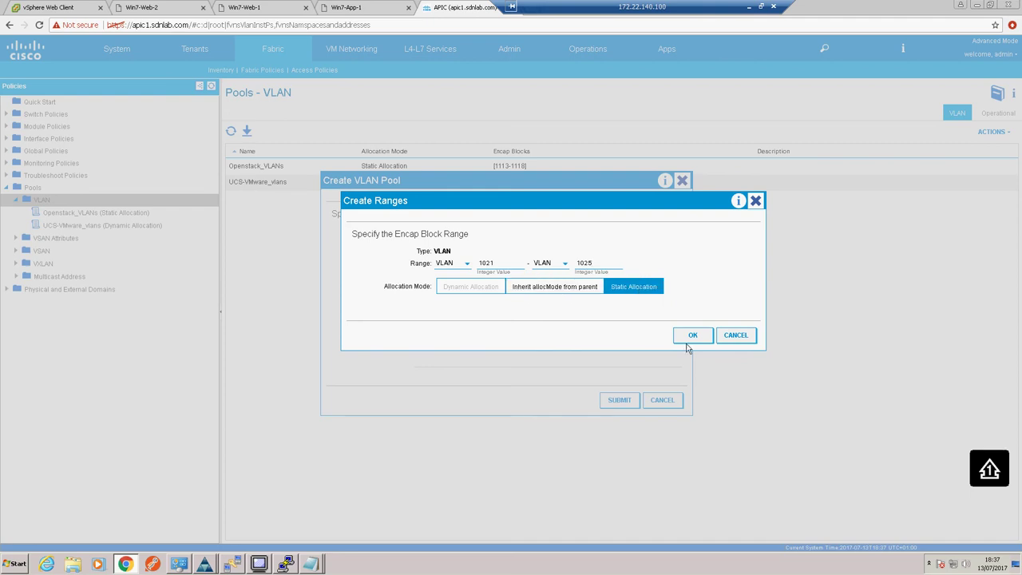
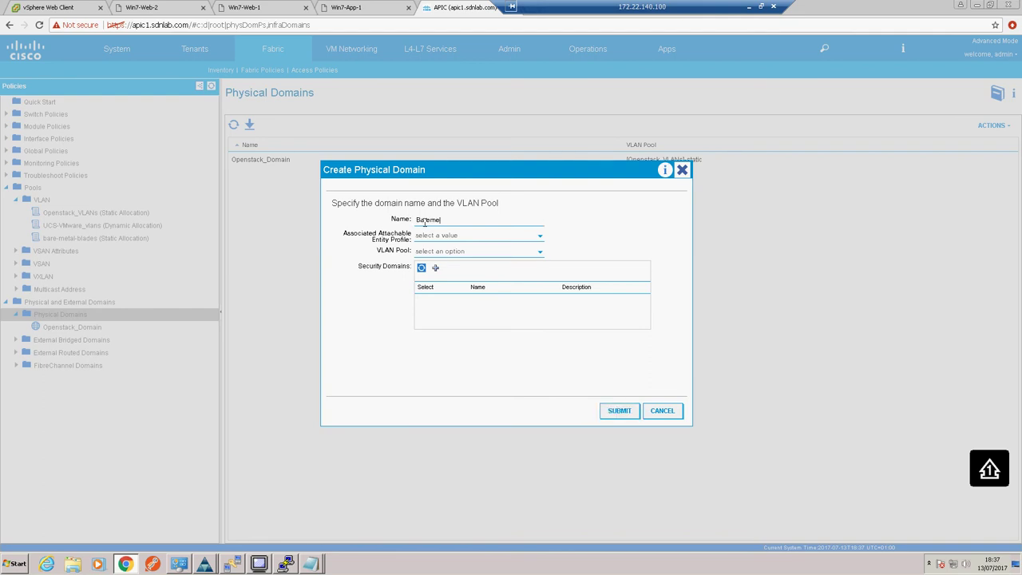
Name the physical domain Baremetal-Blades, assign the bare-metal-blades static VLAN pool, and submit.
{"action": "type", "text": "metal-Blades"}
{"action": "left_click", "coordinate": [540, 252]}
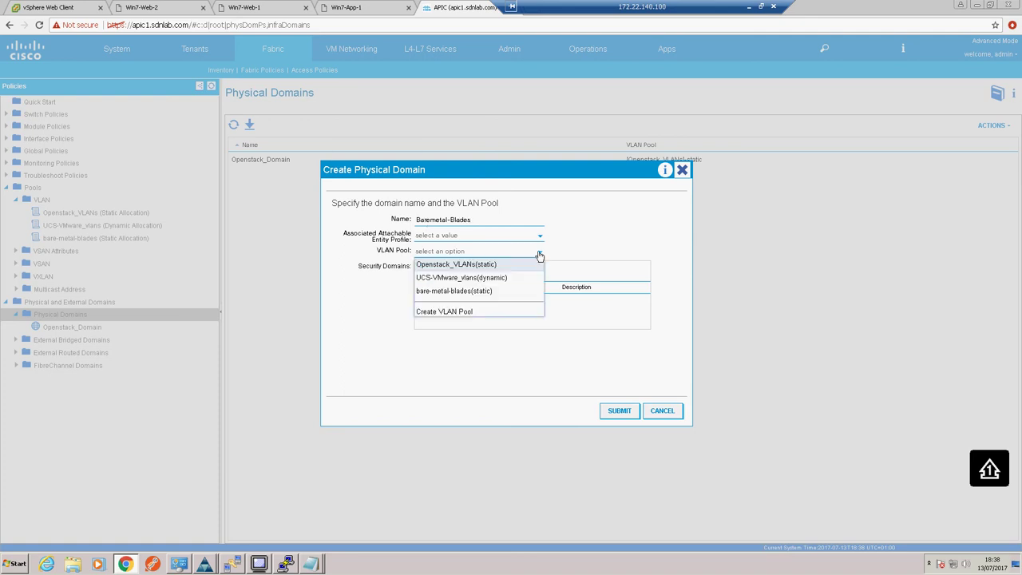
{"action": "left_click", "coordinate": [447, 294]}
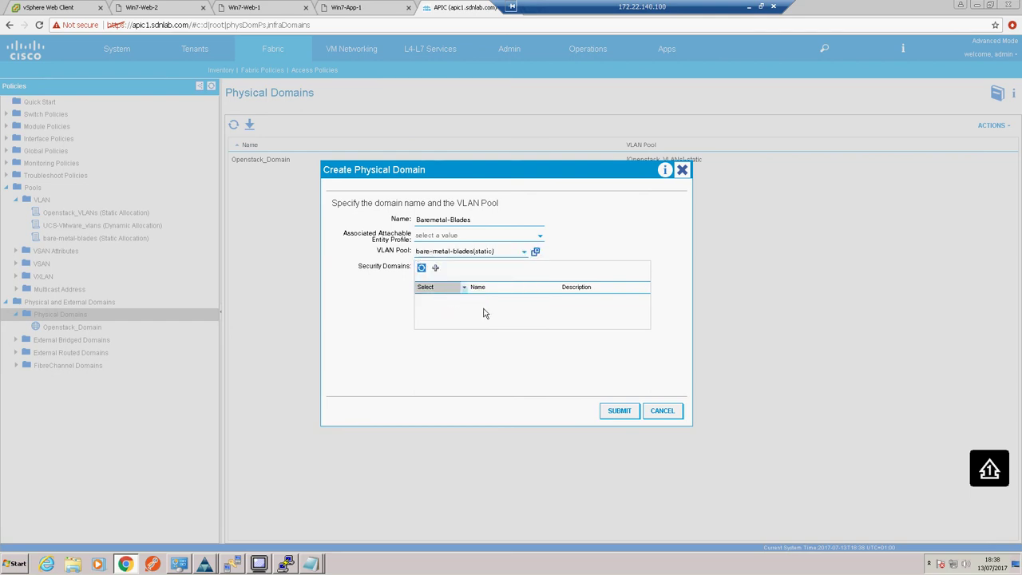
{"action": "left_click", "coordinate": [613, 411]}
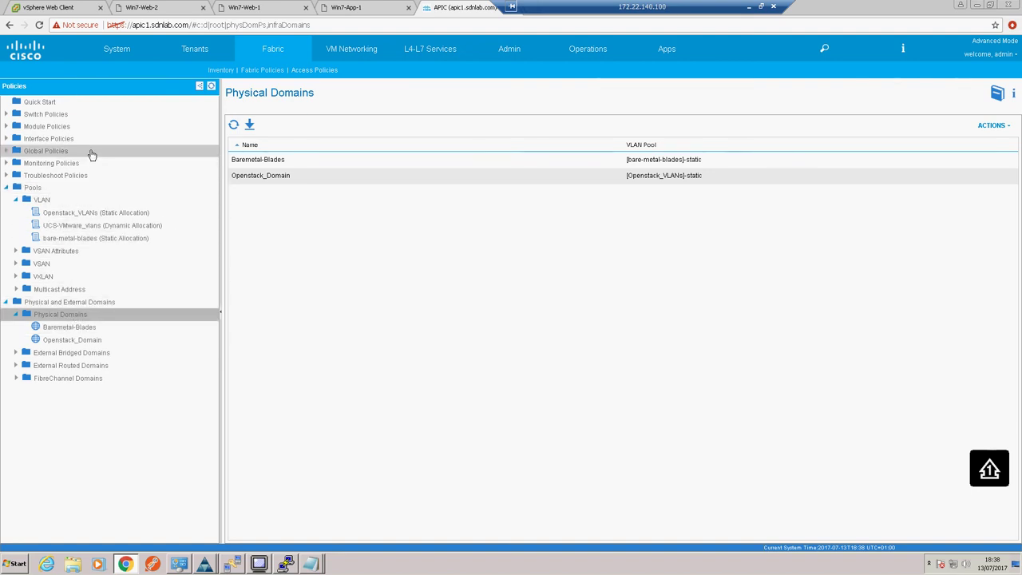
Add Baremetal-Blades (Physical) as a second domain on the UCS-VMware_AttEntityP profile.
{"action": "left_click", "coordinate": [6, 150]}
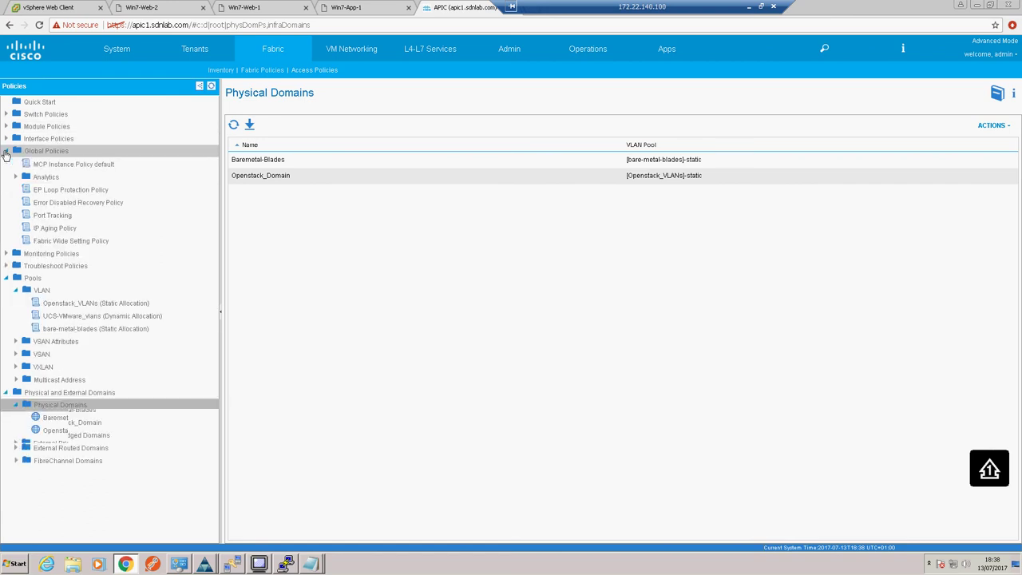
{"action": "left_click", "coordinate": [15, 163]}
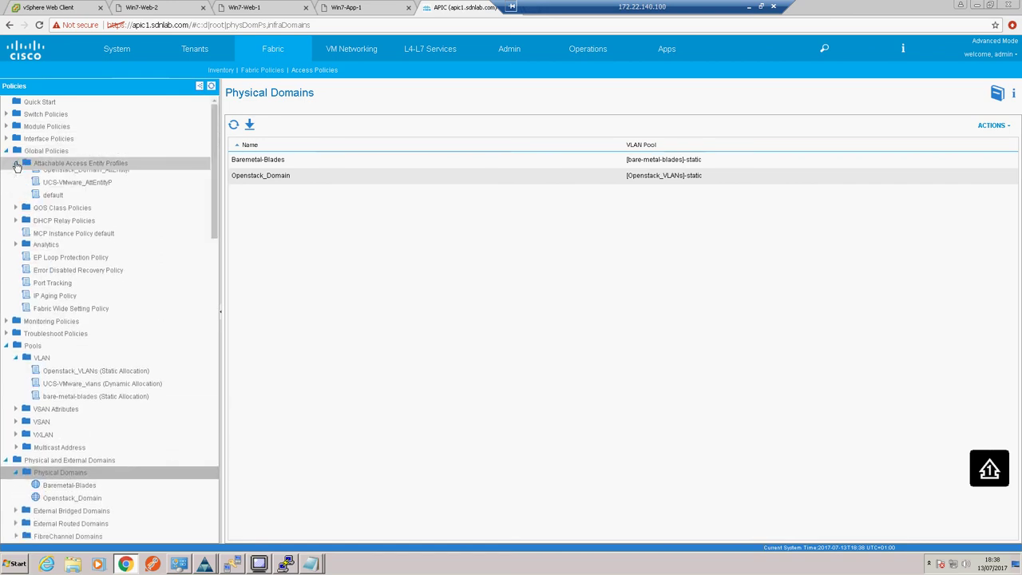
{"action": "left_click", "coordinate": [71, 192]}
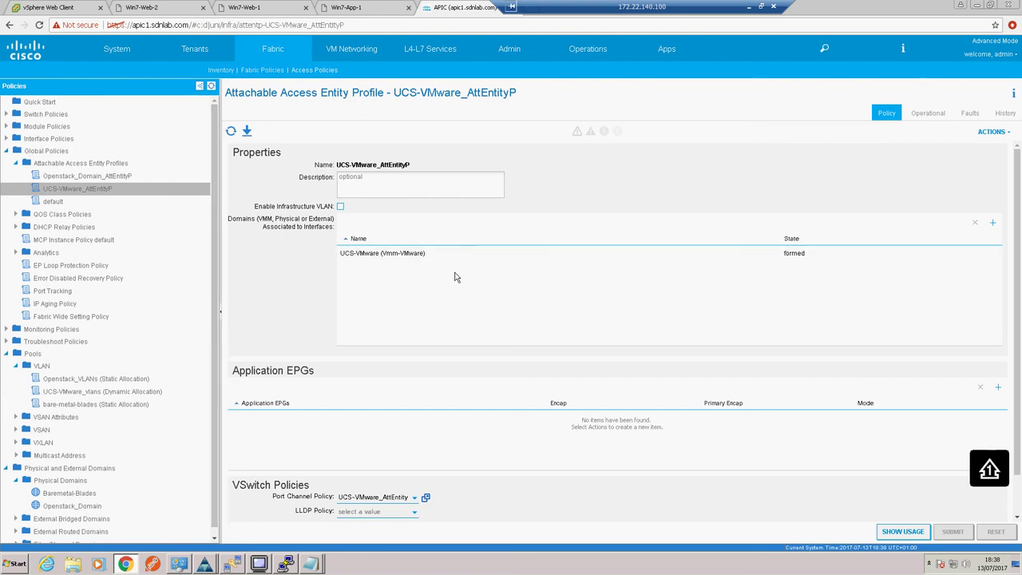
{"action": "left_click", "coordinate": [994, 225]}
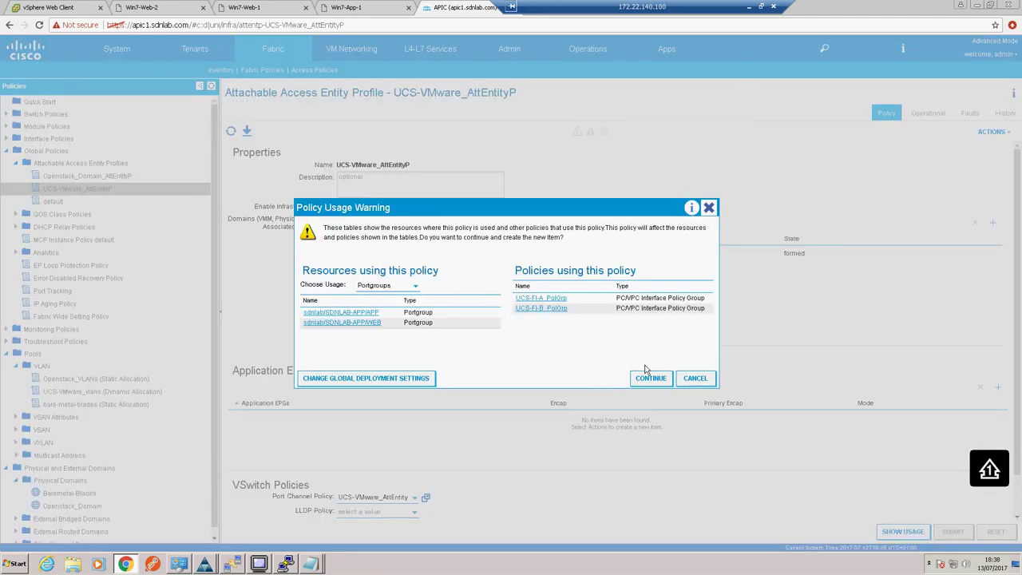
{"action": "left_click", "coordinate": [649, 379]}
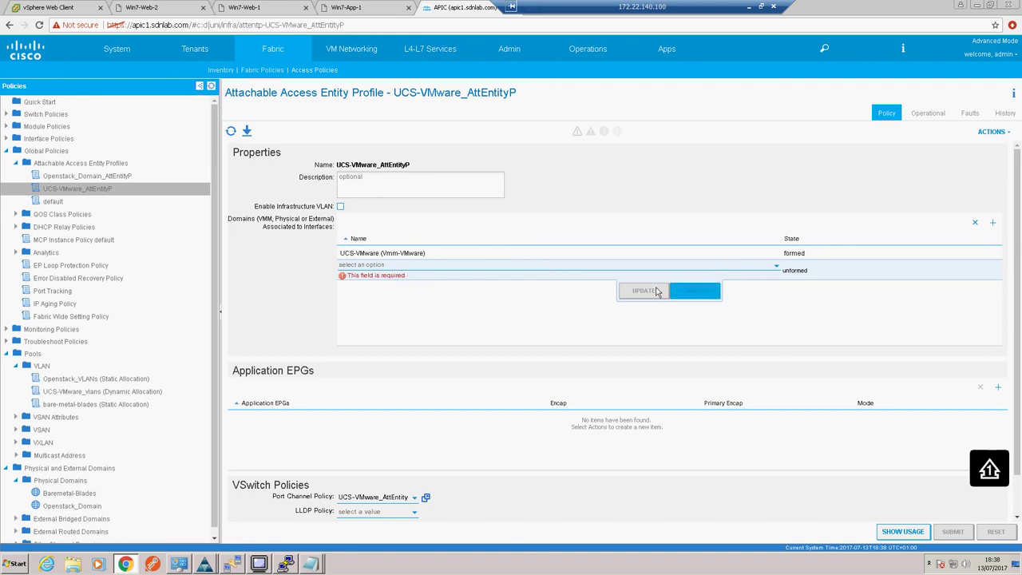
{"action": "left_click", "coordinate": [776, 267]}
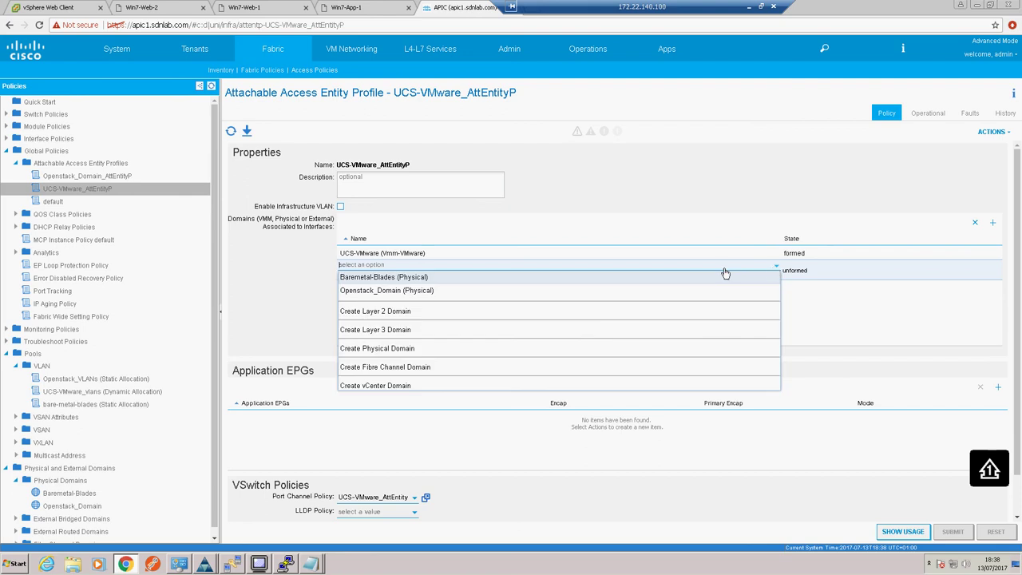
{"action": "left_click", "coordinate": [401, 277]}
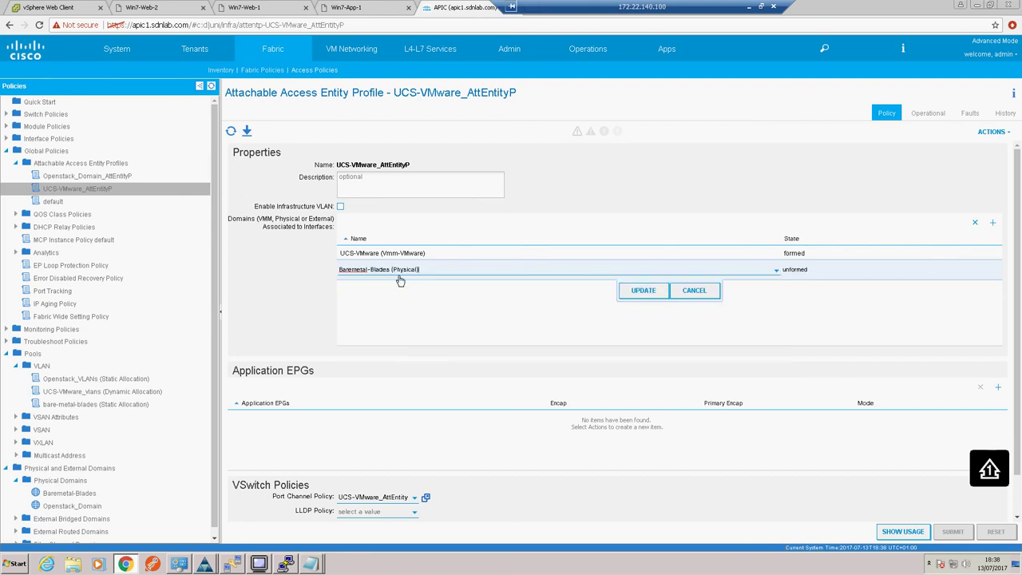
{"action": "left_click", "coordinate": [644, 291]}
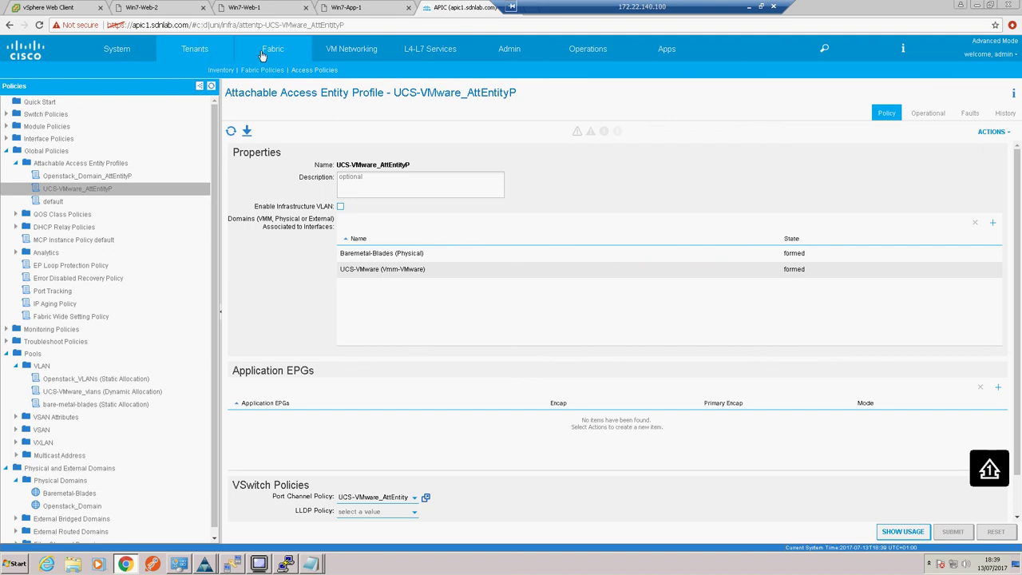
{"action": "left_click", "coordinate": [204, 564]}
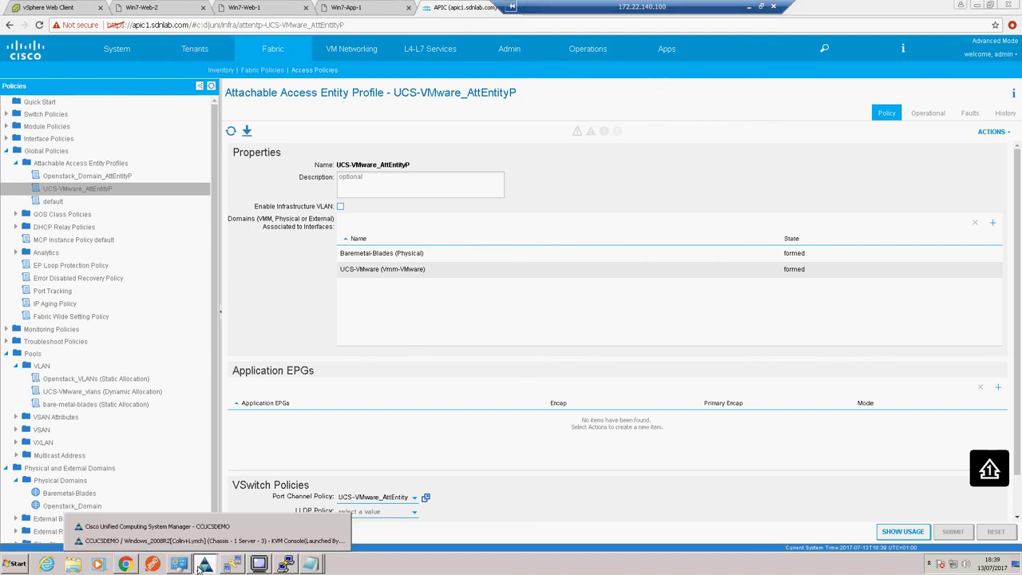
{"action": "left_click", "coordinate": [157, 527]}
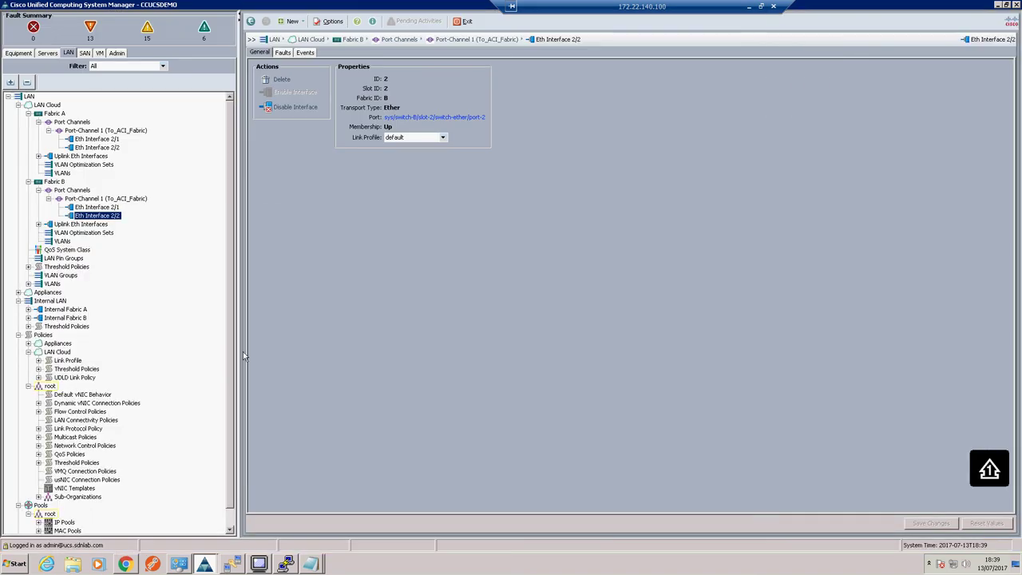
{"action": "left_click", "coordinate": [47, 54]}
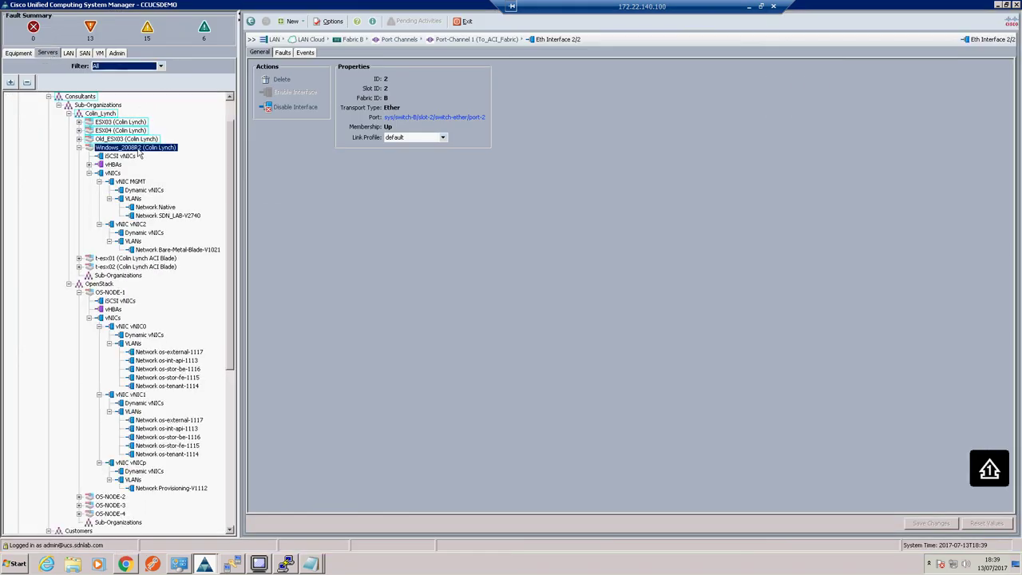
{"action": "left_click", "coordinate": [126, 149]}
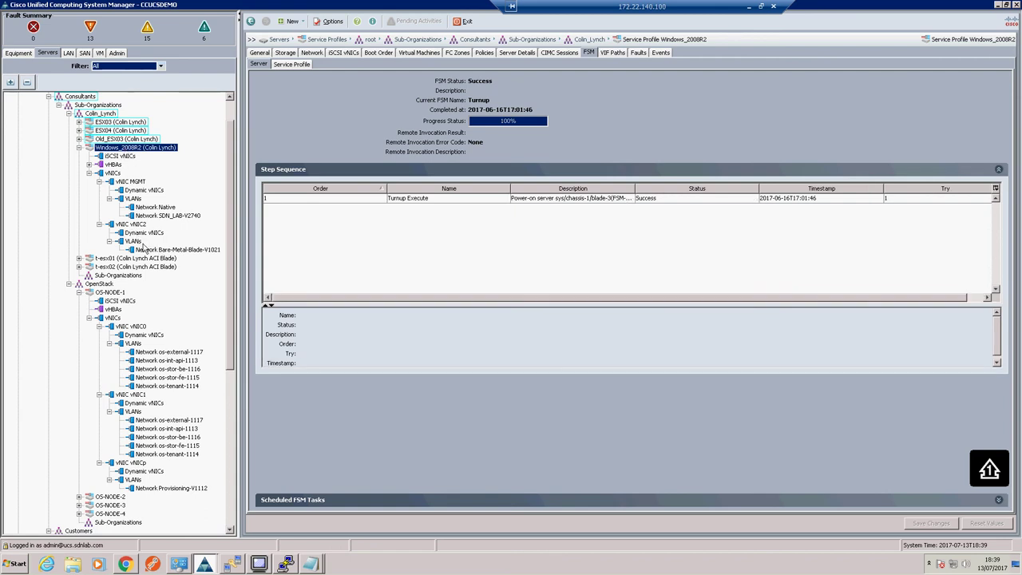
{"action": "left_click", "coordinate": [209, 251]}
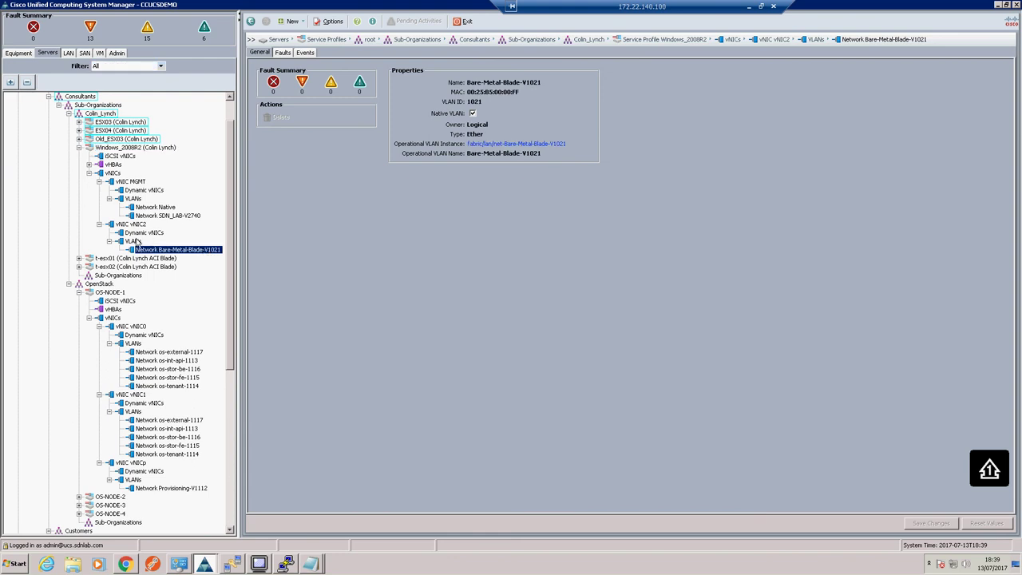
{"action": "left_click", "coordinate": [135, 242]}
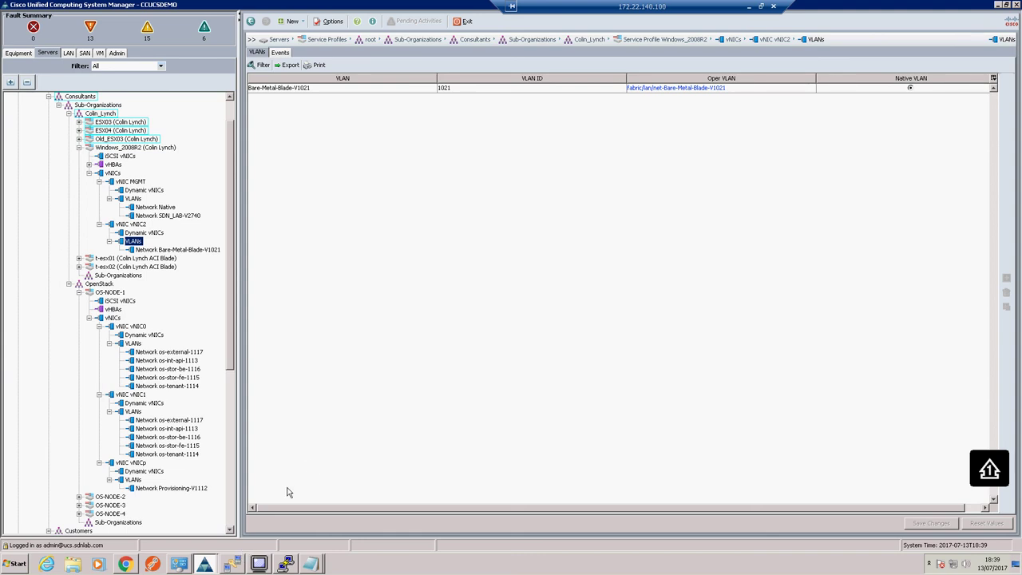
{"action": "left_click", "coordinate": [124, 564]}
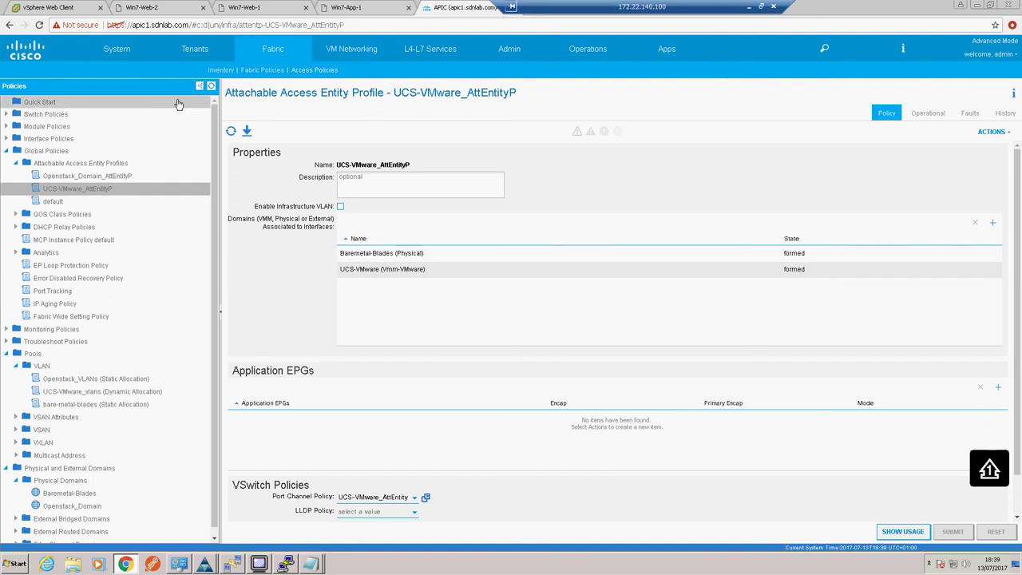
In the sdnlab tenant, go to SDNLAB-APP > Application EPGs > APP > Domains (VMs and Bare-Metals).
{"action": "left_click", "coordinate": [197, 55]}
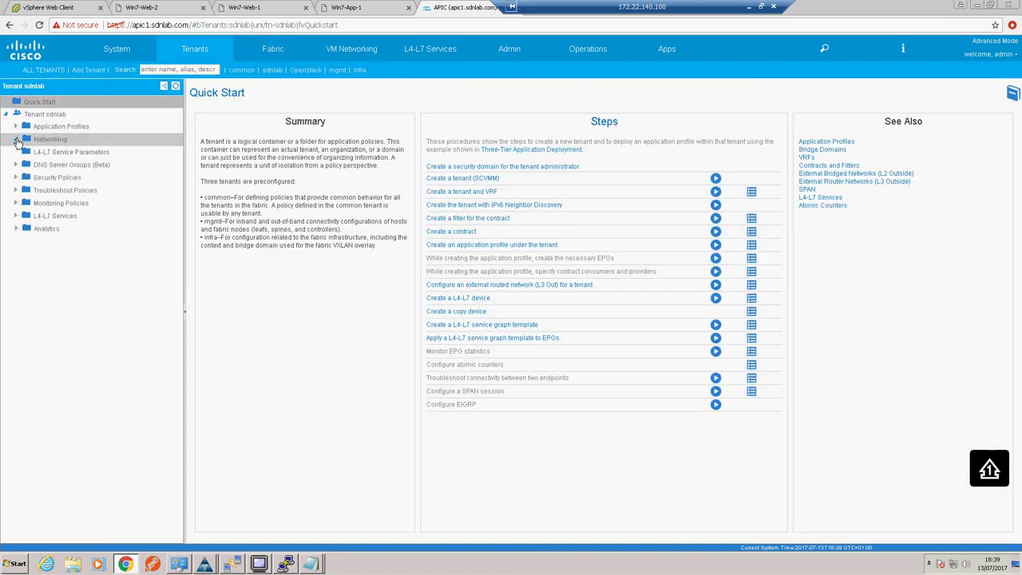
{"action": "left_click", "coordinate": [15, 129]}
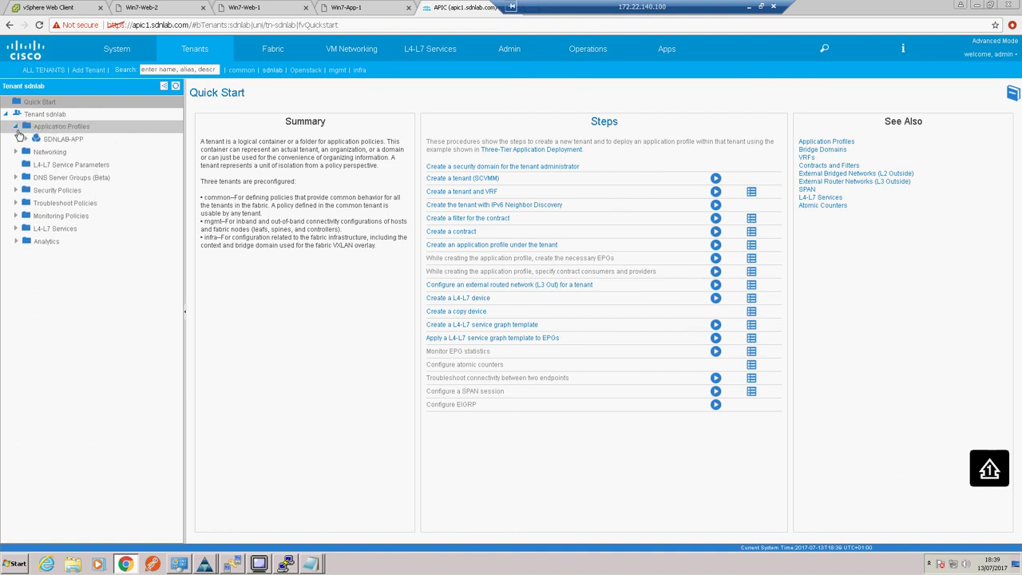
{"action": "left_click", "coordinate": [25, 141]}
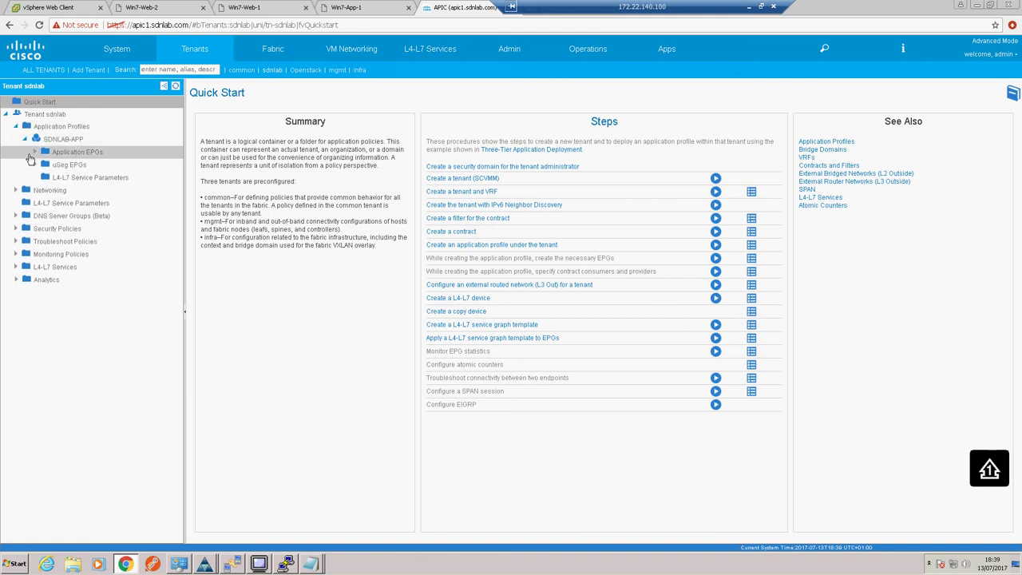
{"action": "left_click", "coordinate": [33, 153]}
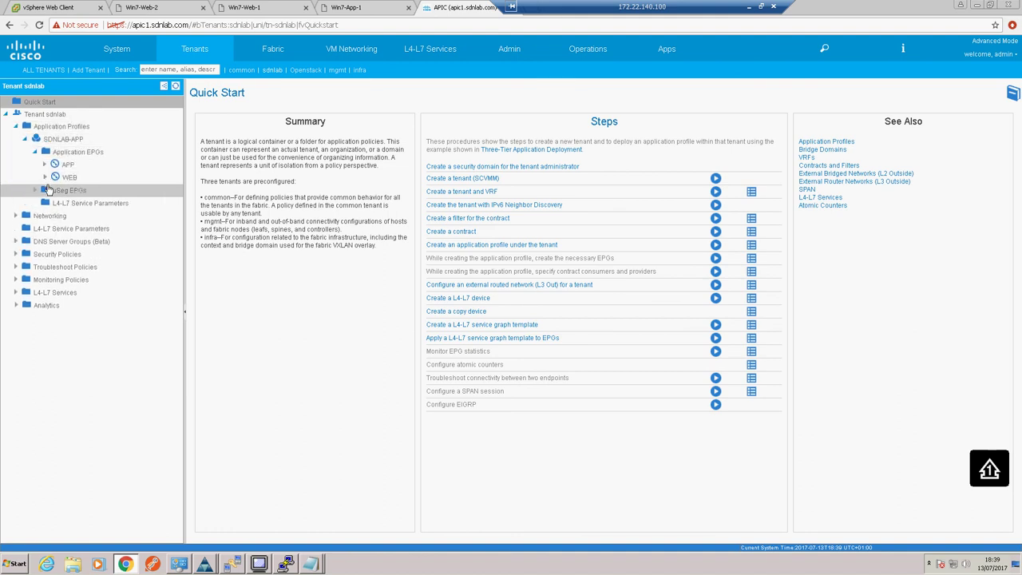
{"action": "left_click", "coordinate": [44, 165]}
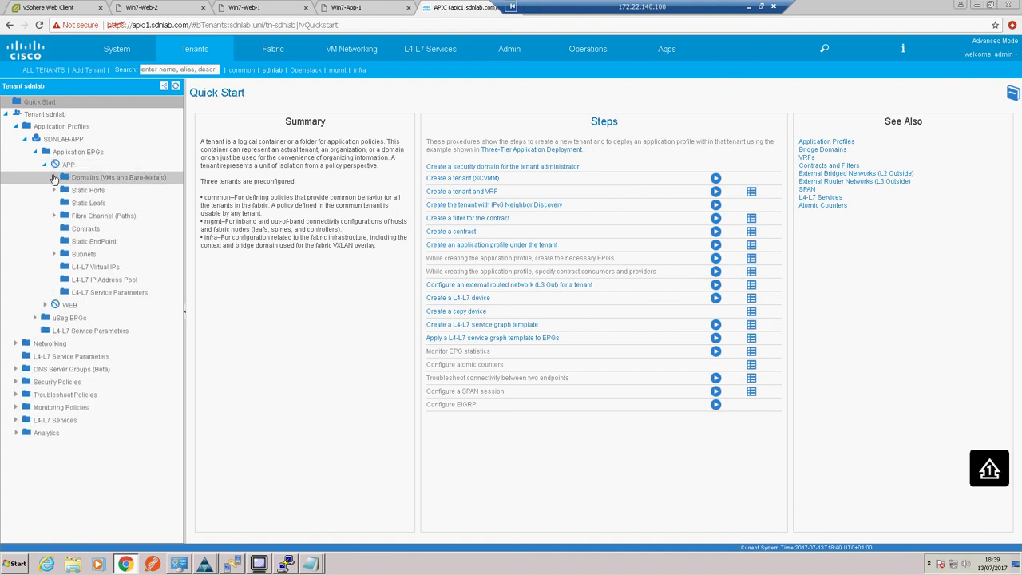
{"action": "left_click", "coordinate": [84, 180]}
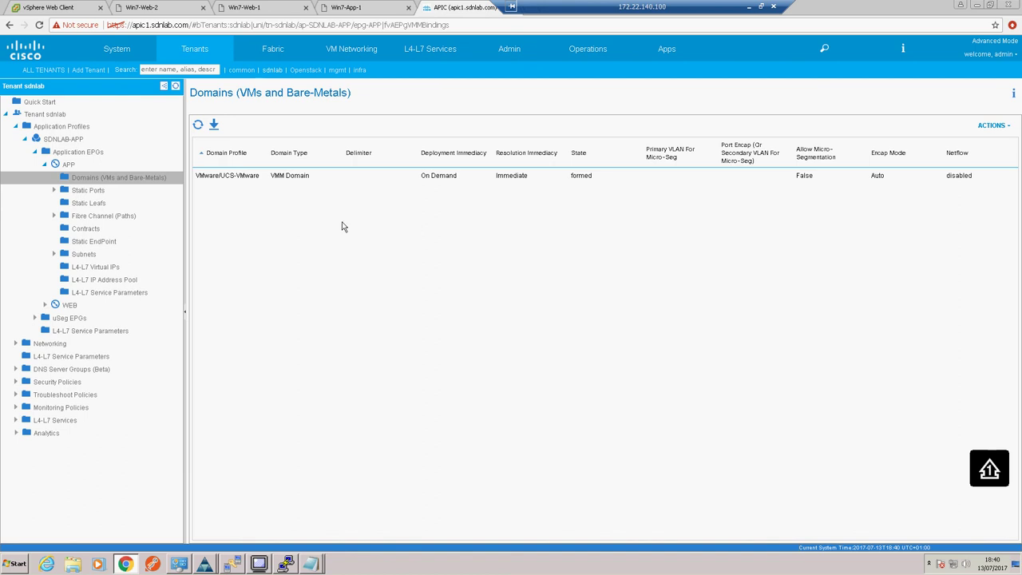
Add a physical domain association to the APP EPG using the Baremetal-Blades profile.
{"action": "right_click", "coordinate": [112, 178]}
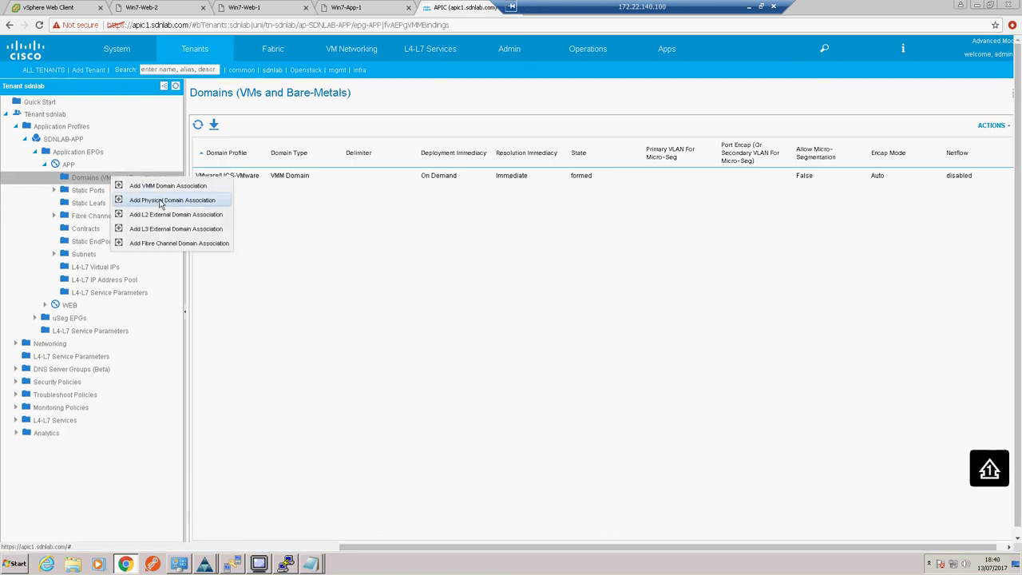
{"action": "left_click", "coordinate": [160, 201]}
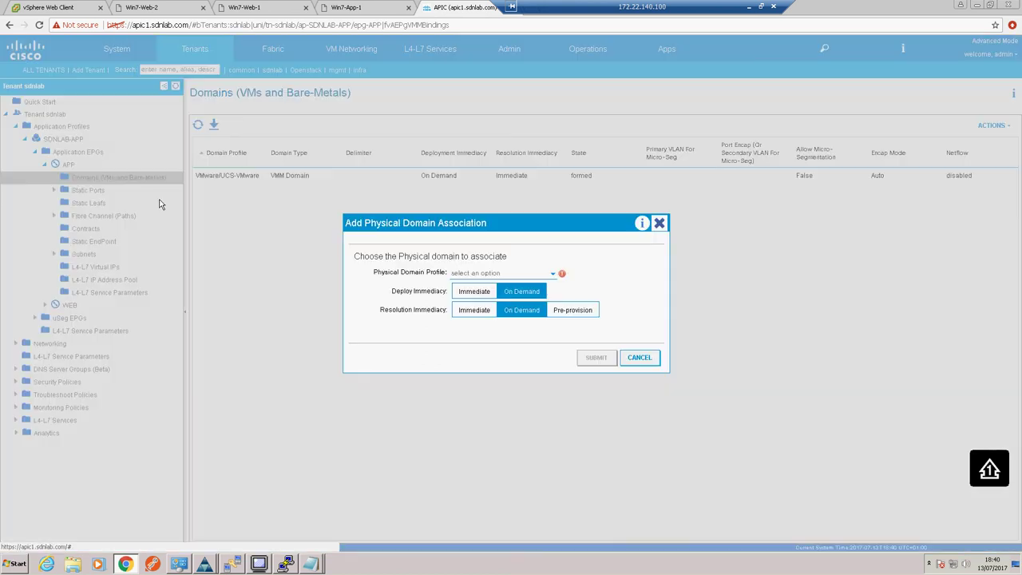
{"action": "left_click", "coordinate": [556, 276]}
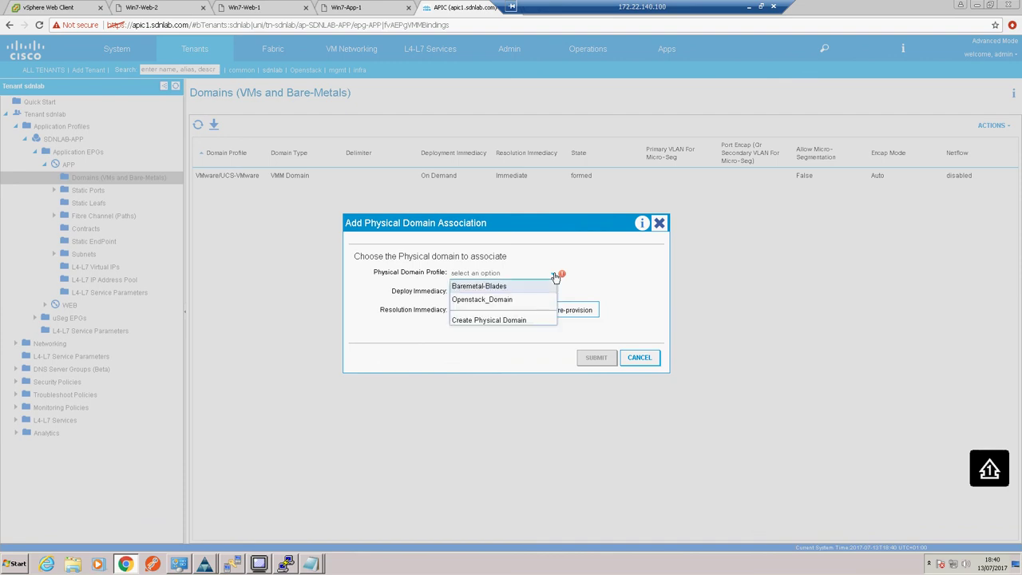
{"action": "left_click", "coordinate": [495, 289]}
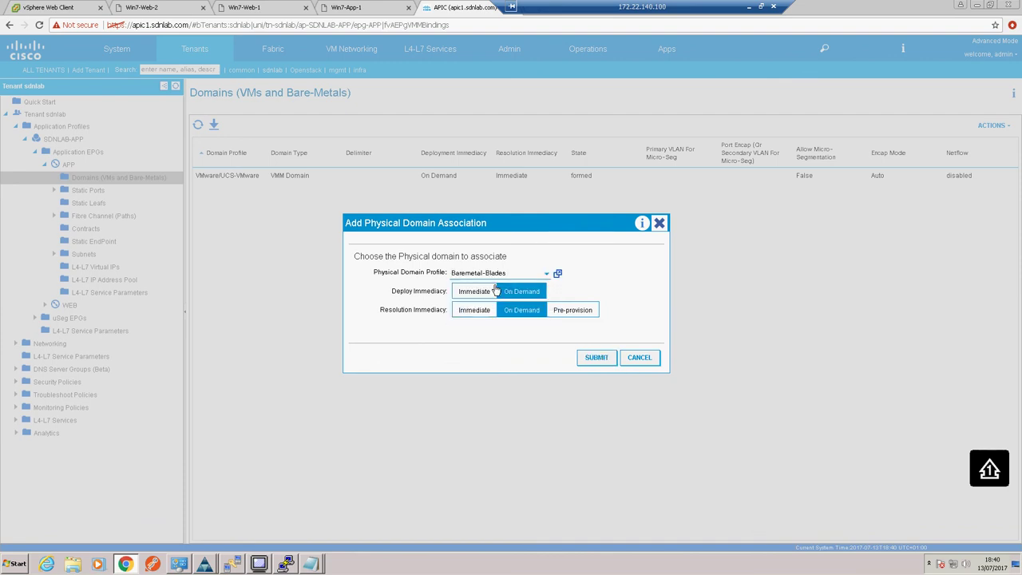
{"action": "left_click", "coordinate": [598, 361]}
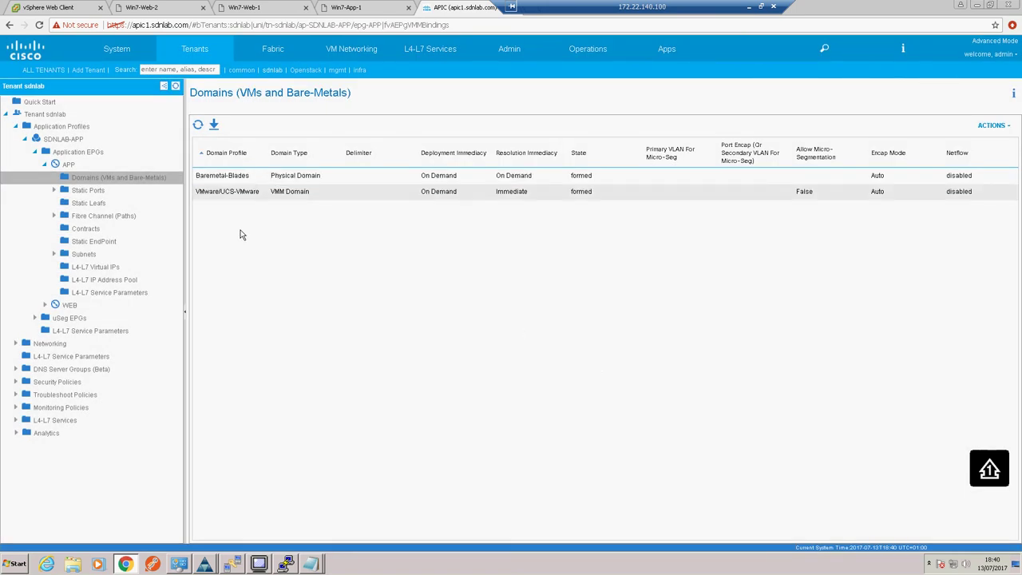
{"action": "left_click", "coordinate": [78, 191]}
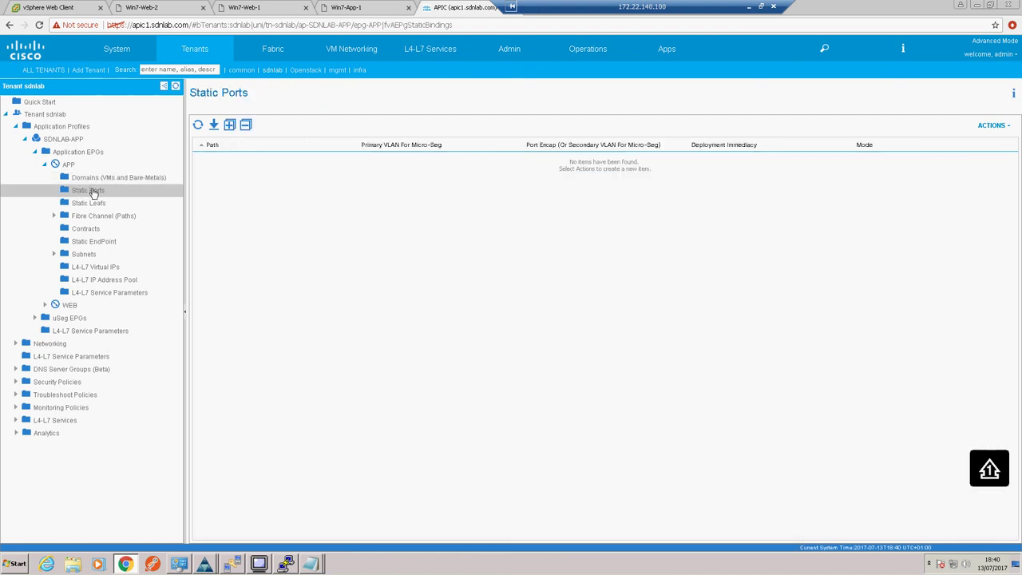
Deploy the APP EPG statically on the UCS-FI-A_PolGrp virtual port channel, VLAN 1021, trunk.
{"action": "right_click", "coordinate": [94, 193]}
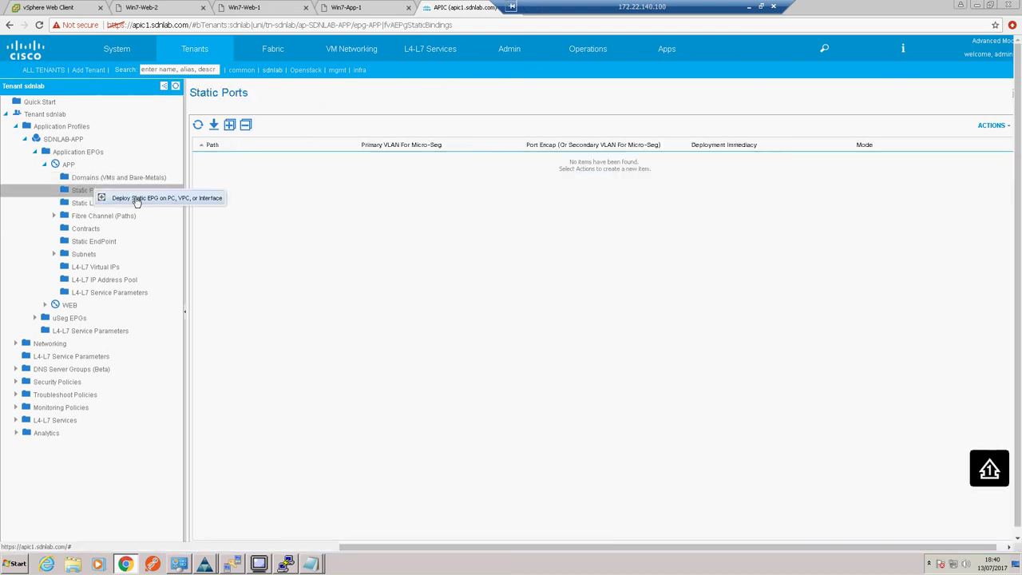
{"action": "left_click", "coordinate": [137, 199]}
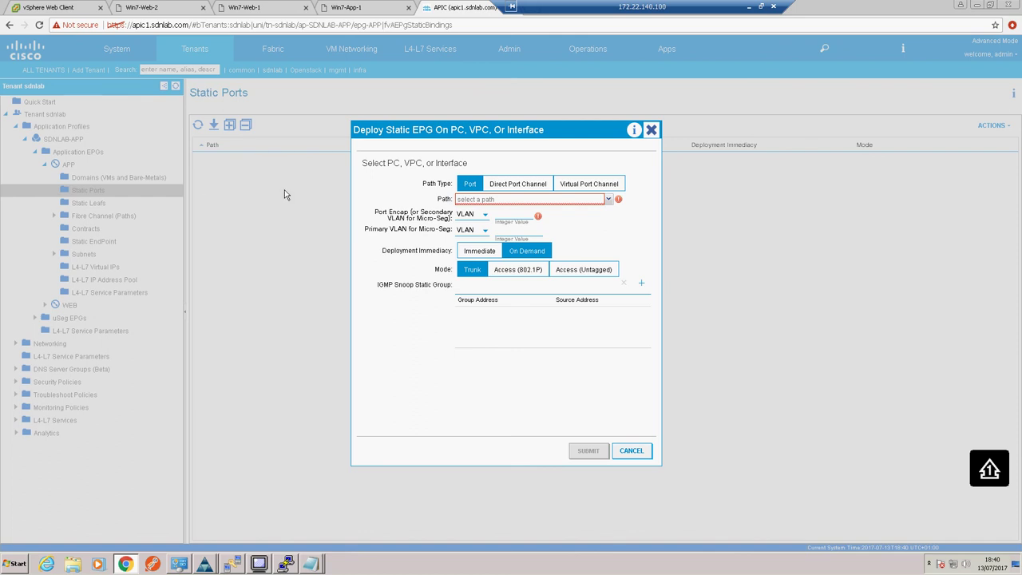
{"action": "left_click", "coordinate": [576, 186]}
{"action": "left_click", "coordinate": [587, 201]}
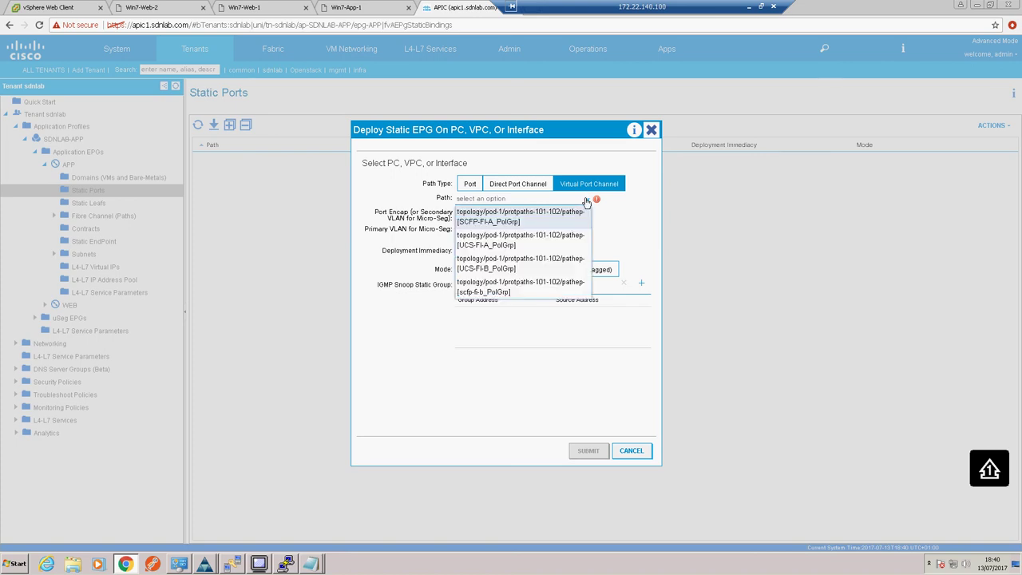
{"action": "left_click", "coordinate": [495, 249]}
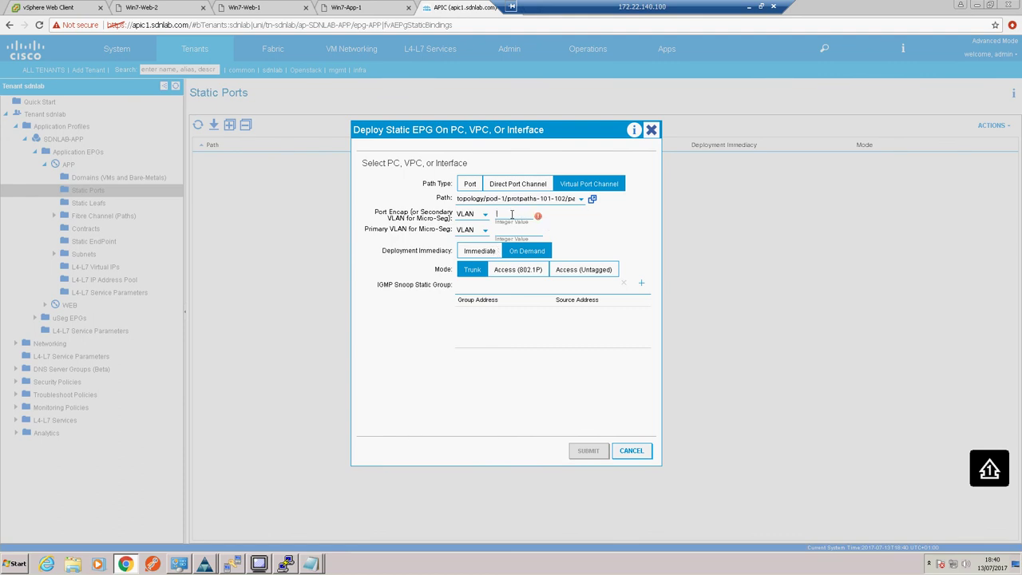
{"action": "left_click", "coordinate": [512, 215]}
{"action": "type", "text": "1021"}
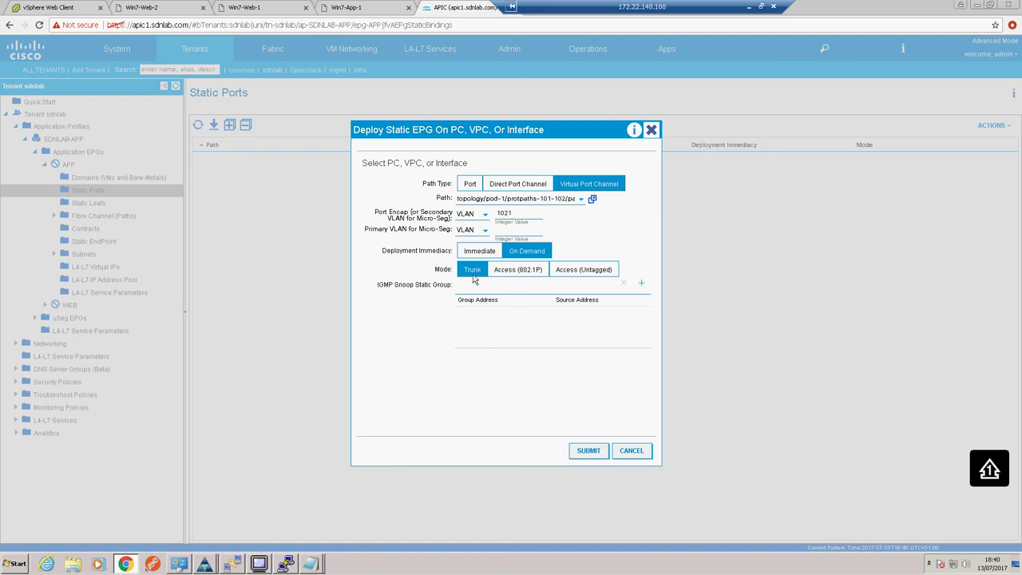
{"action": "left_click", "coordinate": [589, 451]}
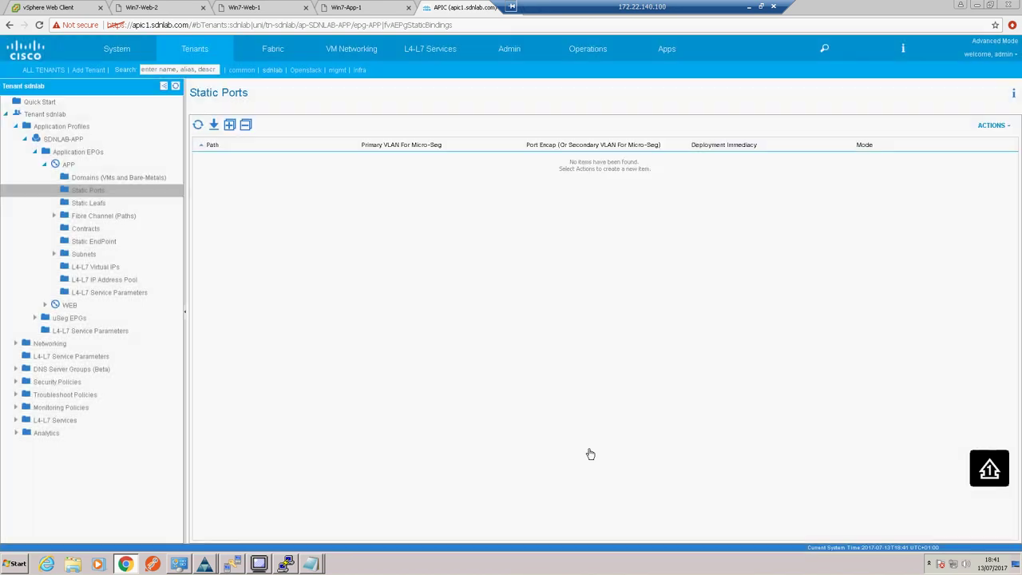
Add a second static binding on the UCS-FI-B_PolGrp virtual port channel with VLAN 1021.
{"action": "right_click", "coordinate": [141, 195]}
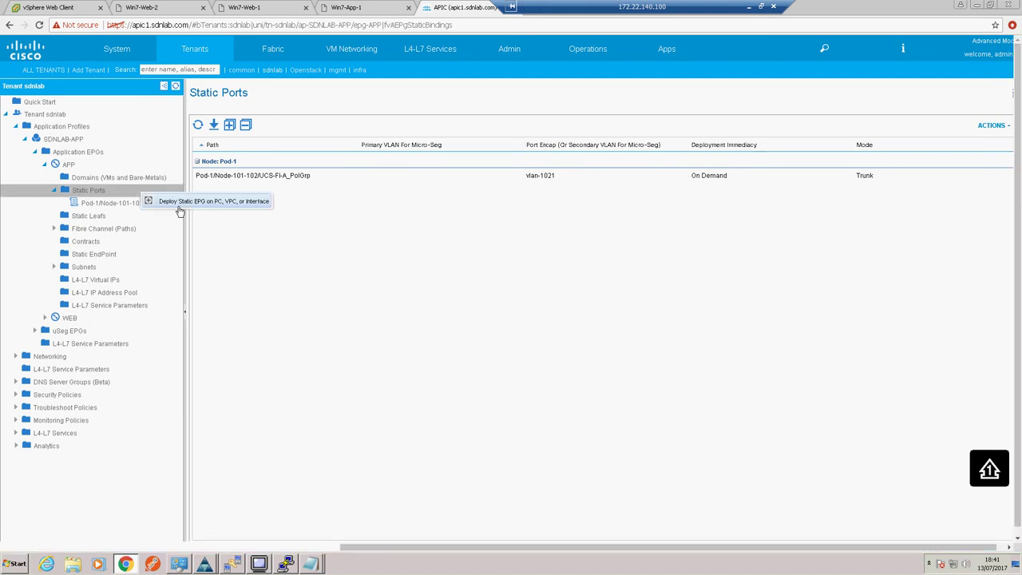
{"action": "left_click", "coordinate": [179, 202]}
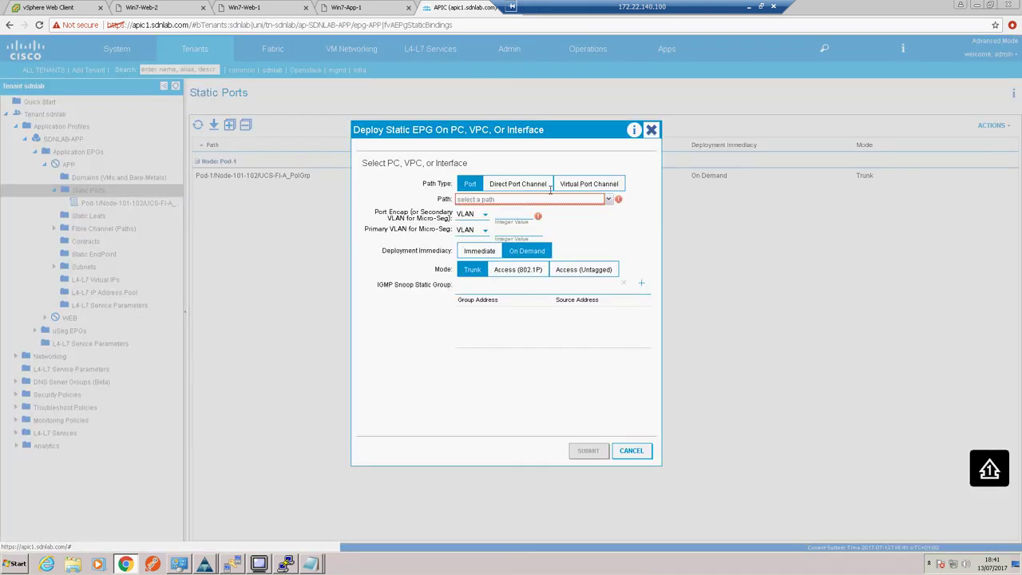
{"action": "left_click", "coordinate": [579, 184]}
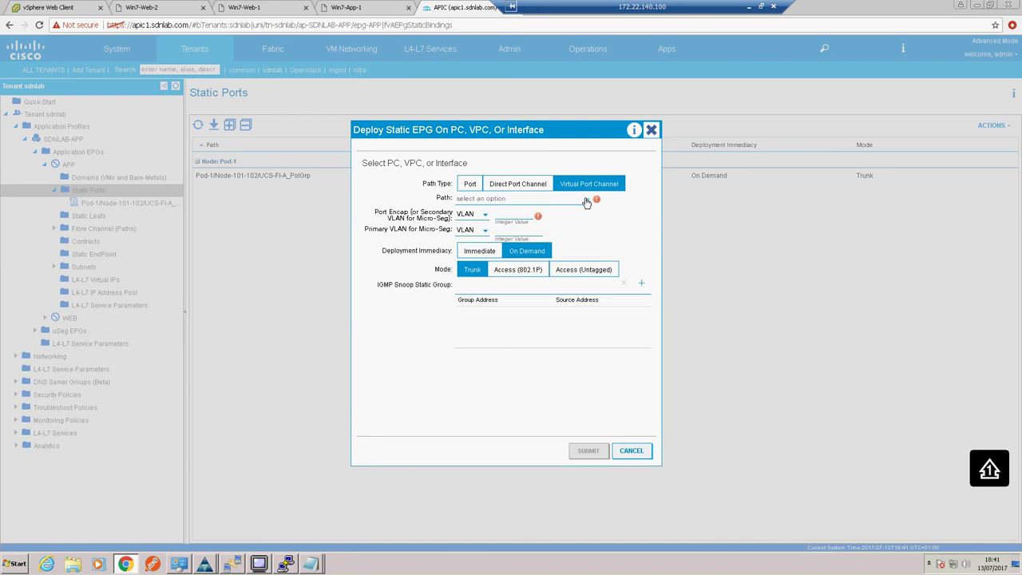
{"action": "left_click", "coordinate": [587, 202]}
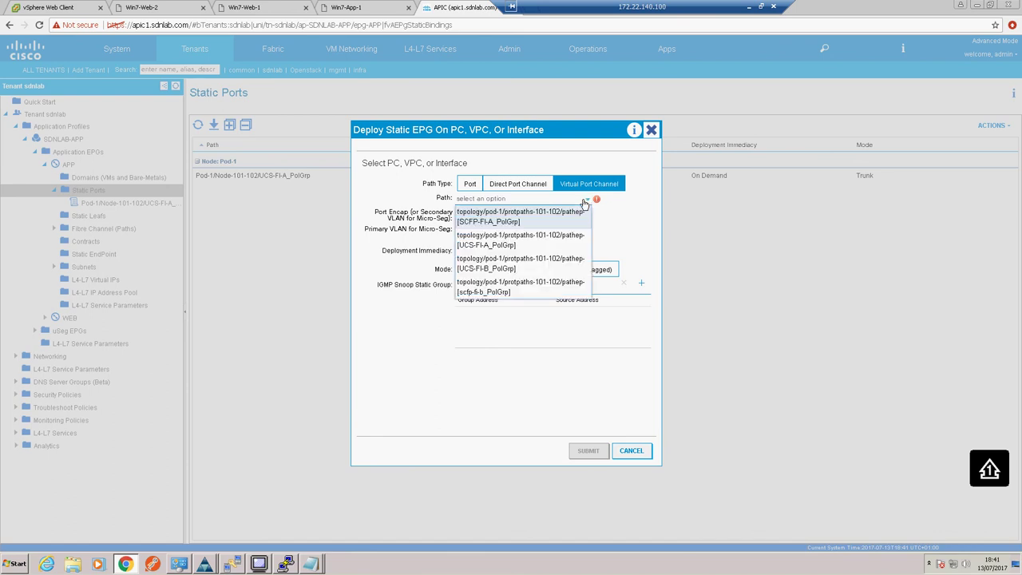
{"action": "left_click", "coordinate": [508, 268]}
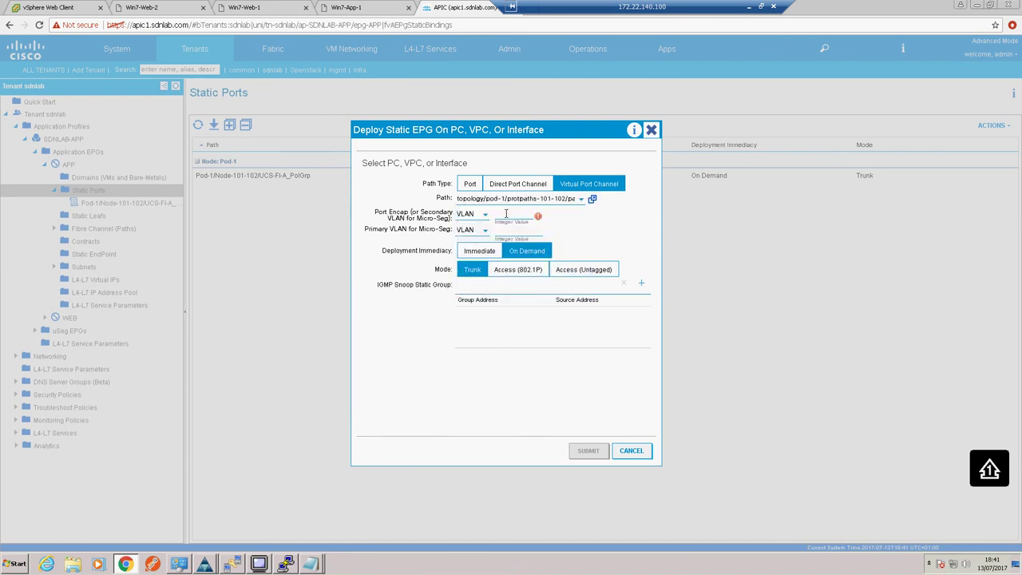
{"action": "type", "text": "1021"}
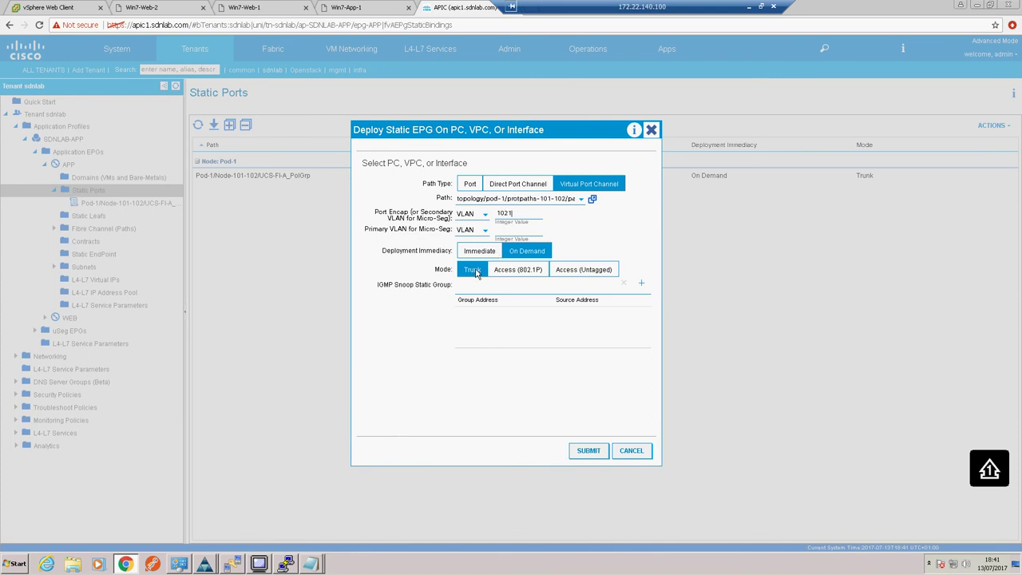
{"action": "left_click", "coordinate": [588, 452]}
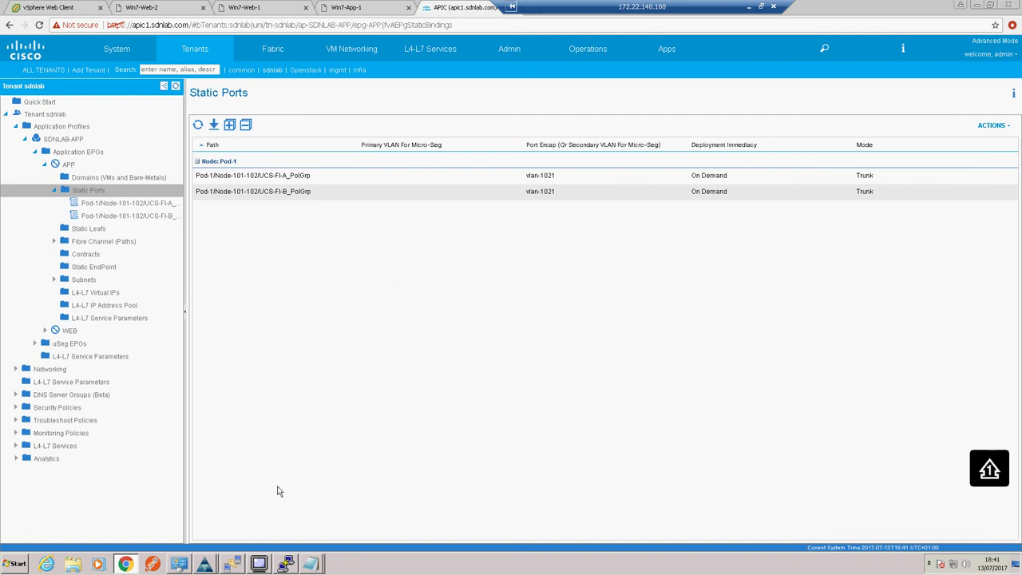
{"action": "left_click", "coordinate": [205, 564]}
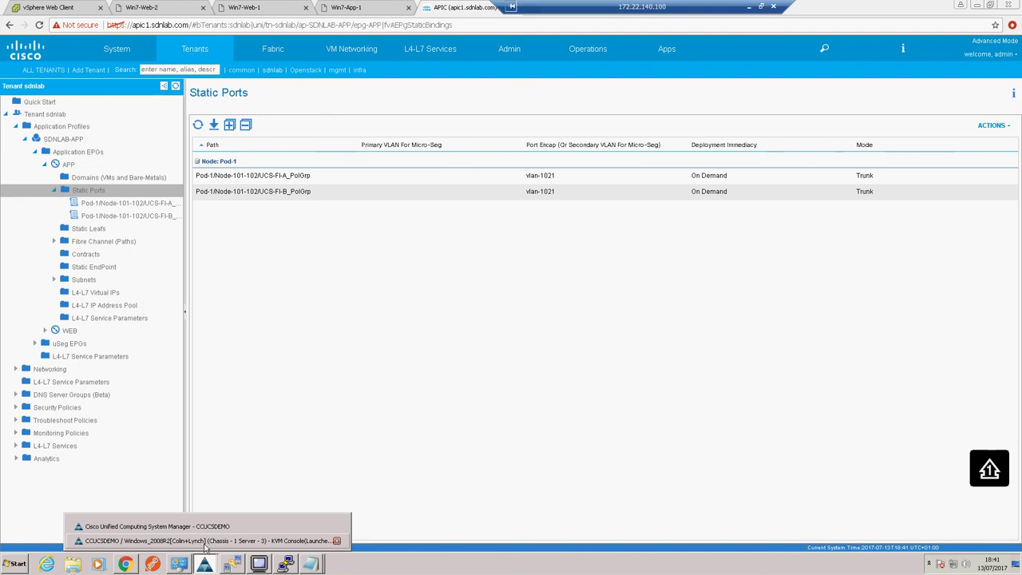
From the blade's KVM console, ping 20.20.20.254 and 10.10.10.1 to confirm connectivity.
{"action": "left_click", "coordinate": [212, 541]}
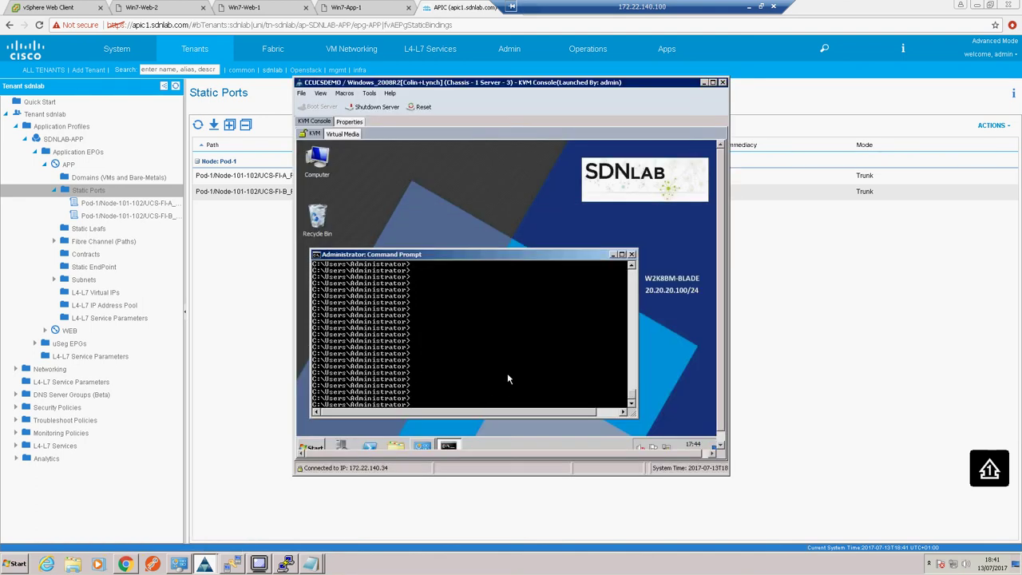
{"action": "type", "text": "ping 20.20.20.254"}
{"action": "key", "text": "Return"}
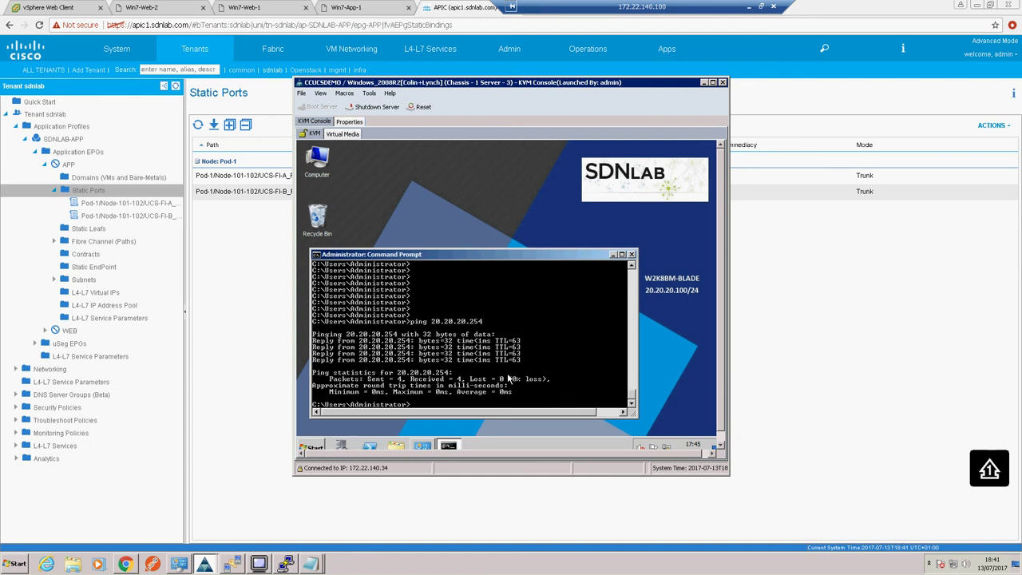
{"action": "key", "text": "Up"}
{"action": "type", "text": ".10.1"}
{"action": "key", "text": "Return"}
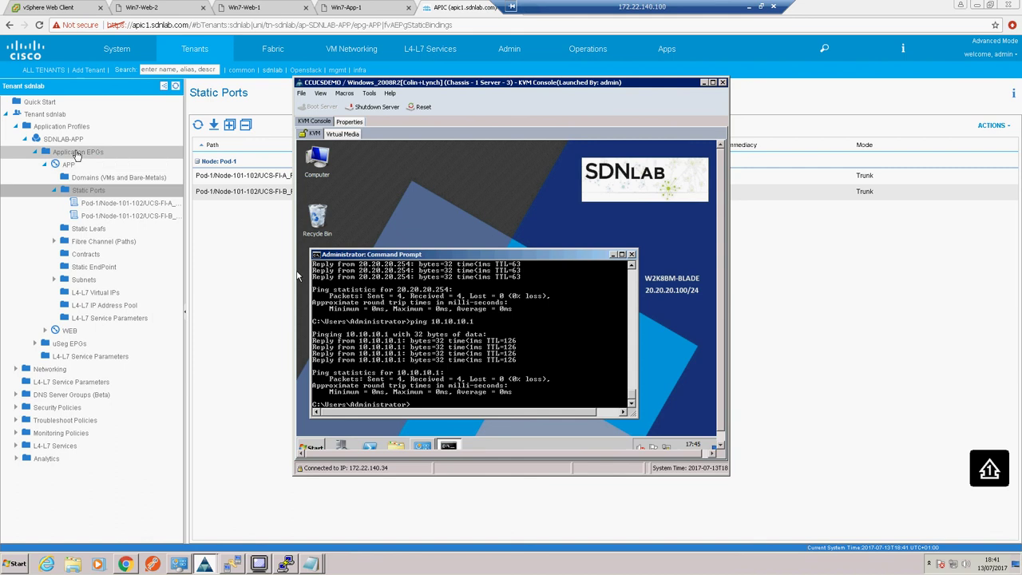
{"action": "left_click", "coordinate": [68, 140]}
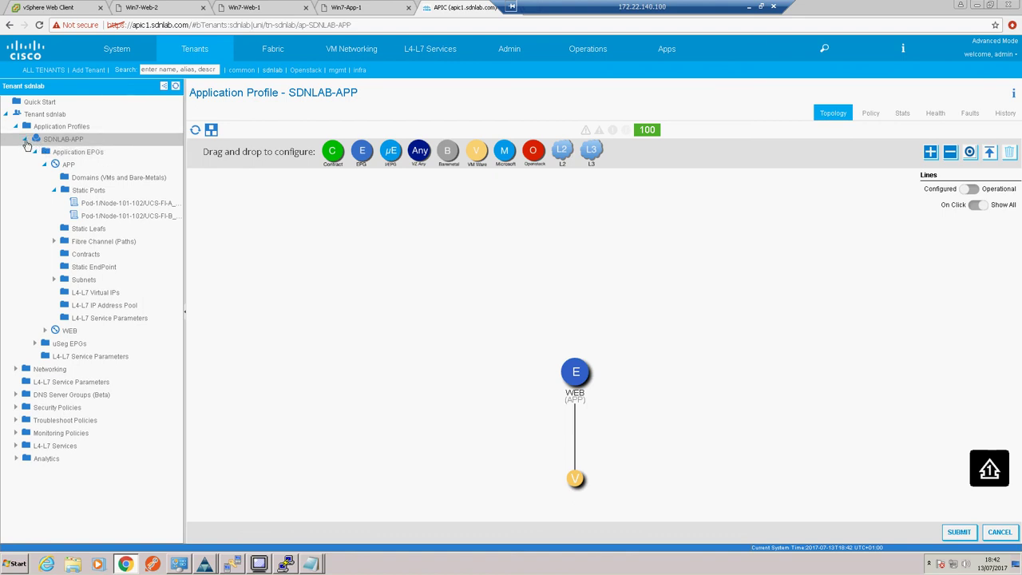
Check the SDNLAB-APP topology for the bare-metal domain on APP, then open the APP EPG.
{"action": "double_click", "coordinate": [25, 141]}
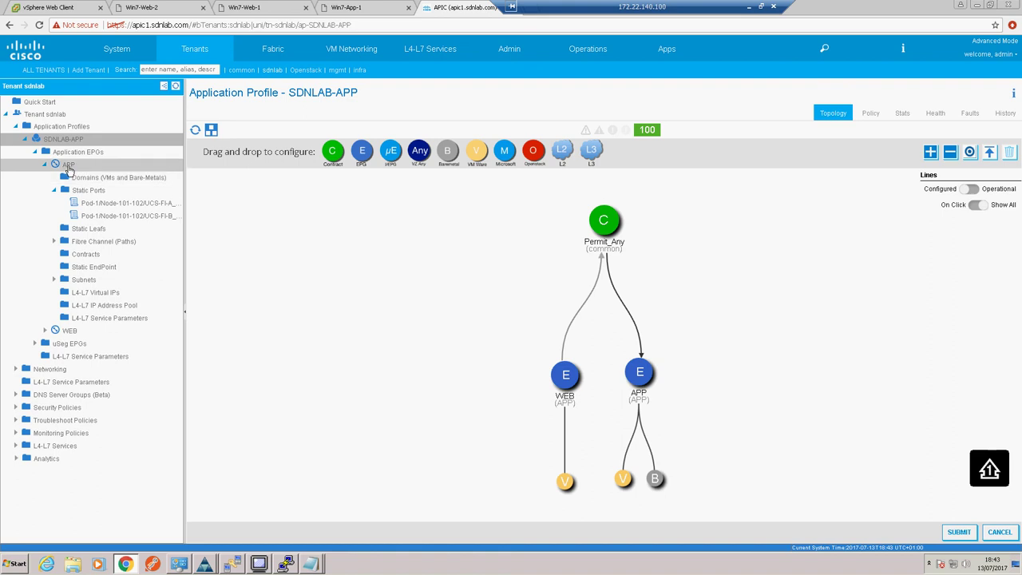
{"action": "left_click", "coordinate": [68, 165]}
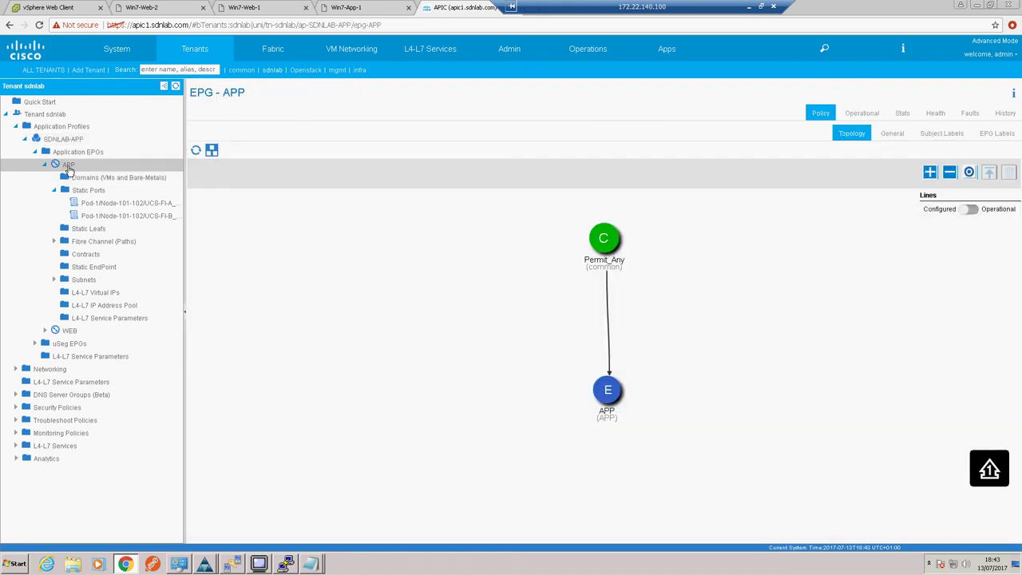
Confirm endpoint 20.20.20.100 on vlan-1021, then minimize the remote session to reveal the Visio diagram.
{"action": "left_click", "coordinate": [861, 115]}
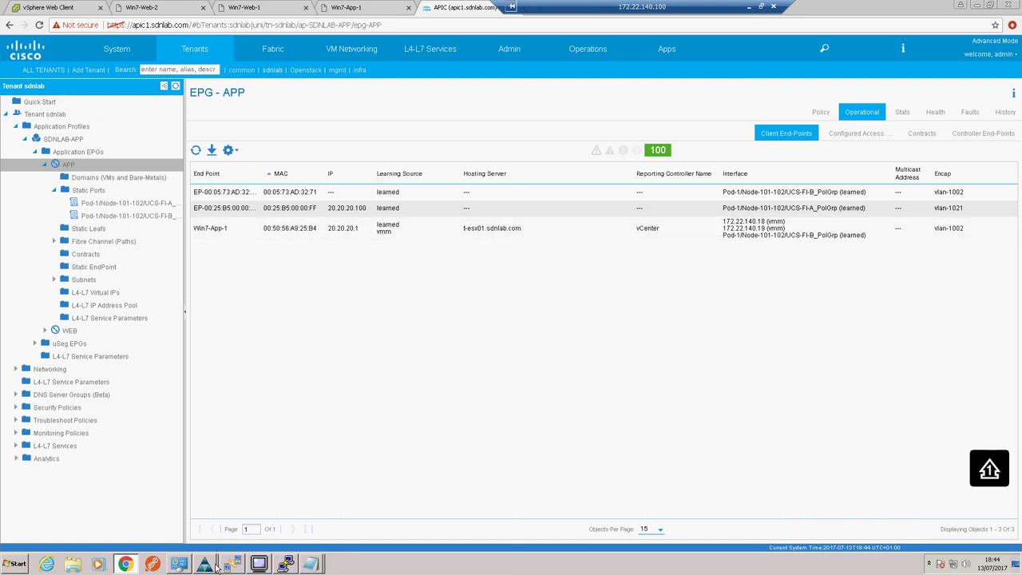
{"action": "left_click", "coordinate": [748, 6]}
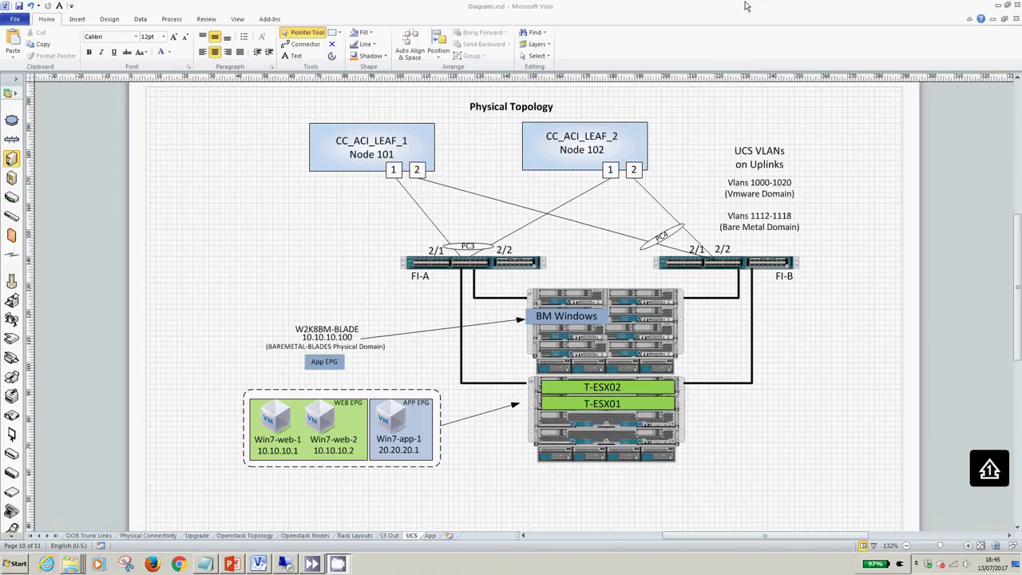